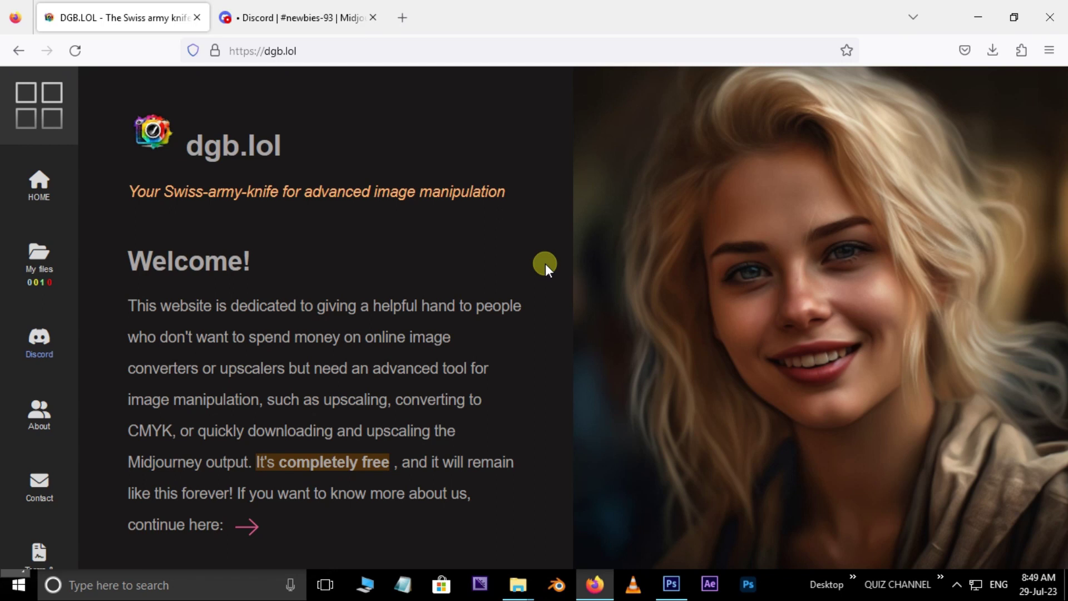
Show dgb.lol's image tools sidebar, then bring up the 'make ai videos' folder in File Explorer.
{"action": "left_click", "coordinate": [49, 118]}
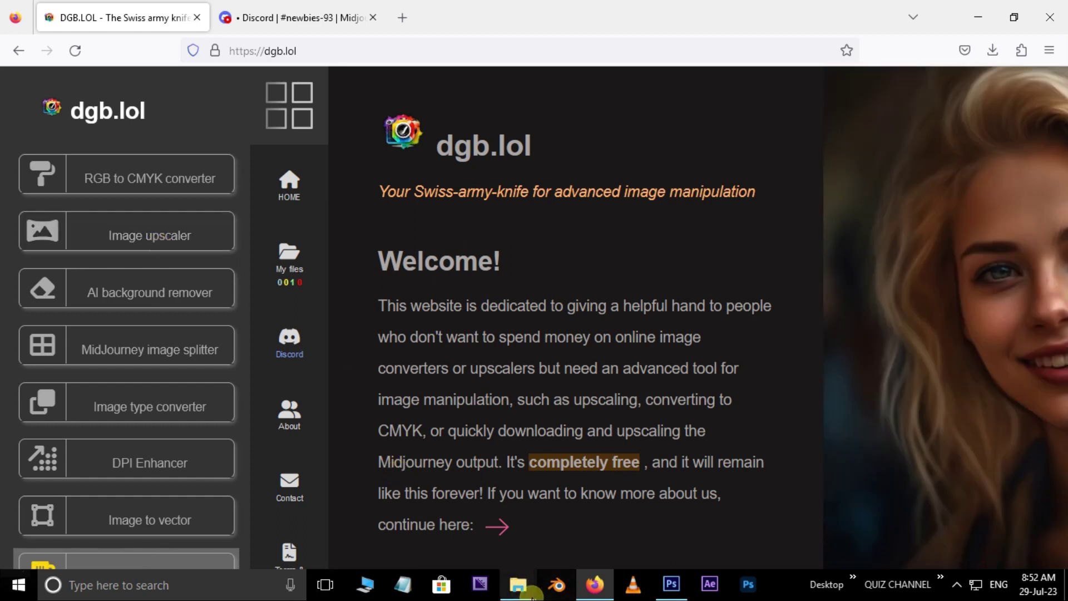
{"action": "mouse_move", "coordinate": [518, 584]}
{"action": "left_click", "coordinate": [443, 538]}
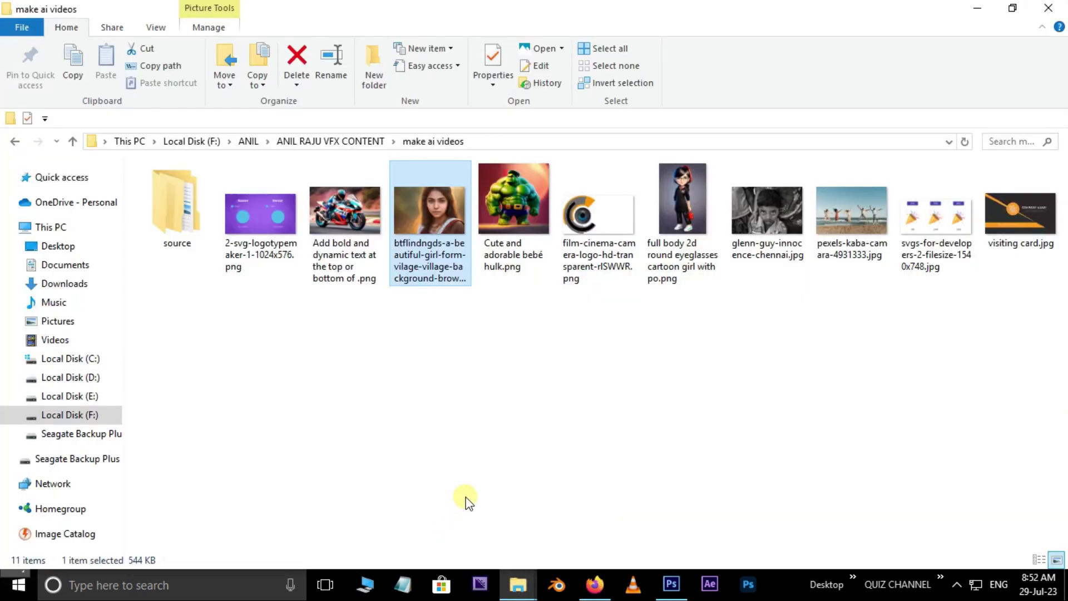
Confirm in Properties that the girl portrait is 768 x 512 pixels, then return to dgb.lol.
{"action": "left_click", "coordinate": [465, 322]}
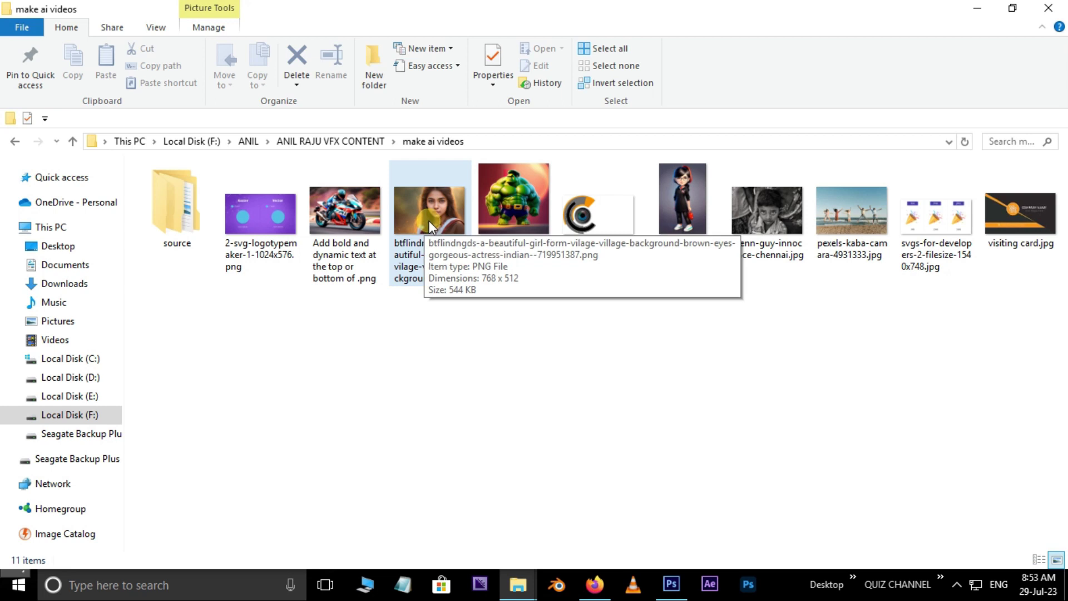
{"action": "right_click", "coordinate": [429, 220]}
{"action": "left_click", "coordinate": [485, 580]}
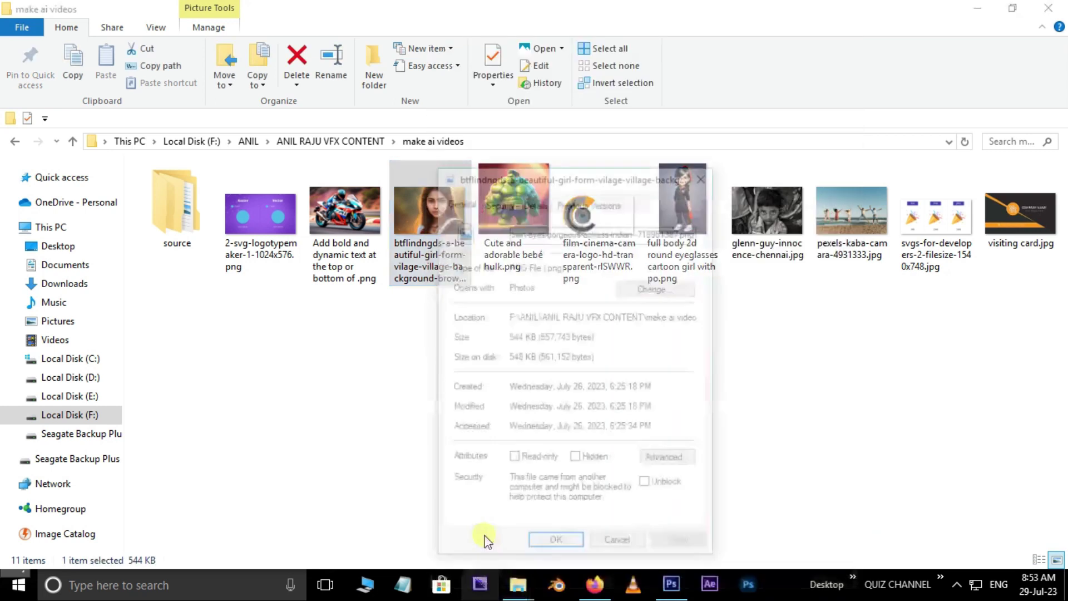
{"action": "left_click", "coordinate": [534, 202]}
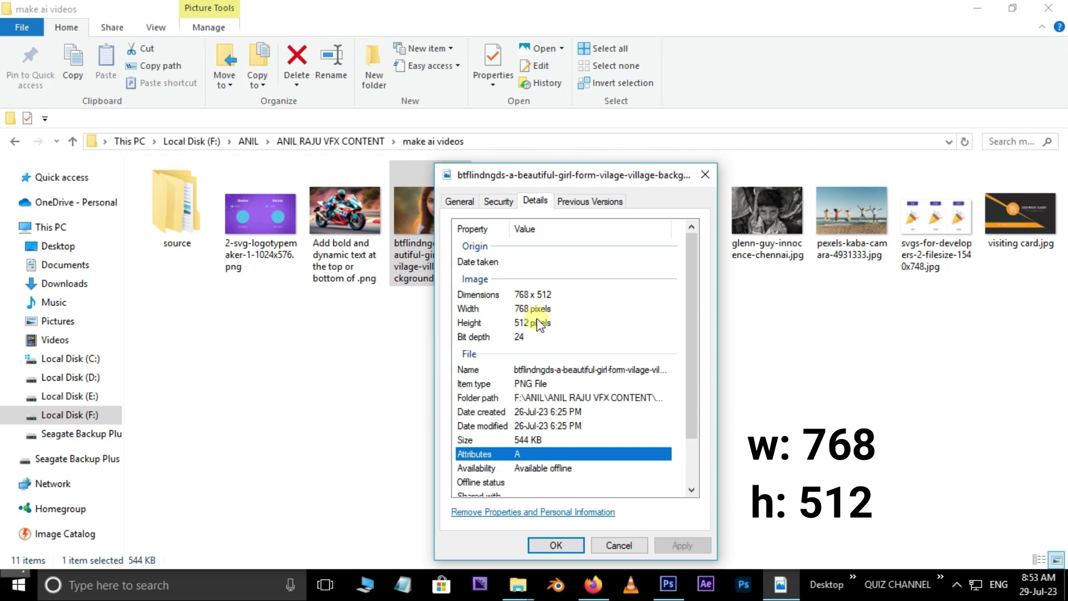
{"action": "left_click", "coordinate": [616, 543]}
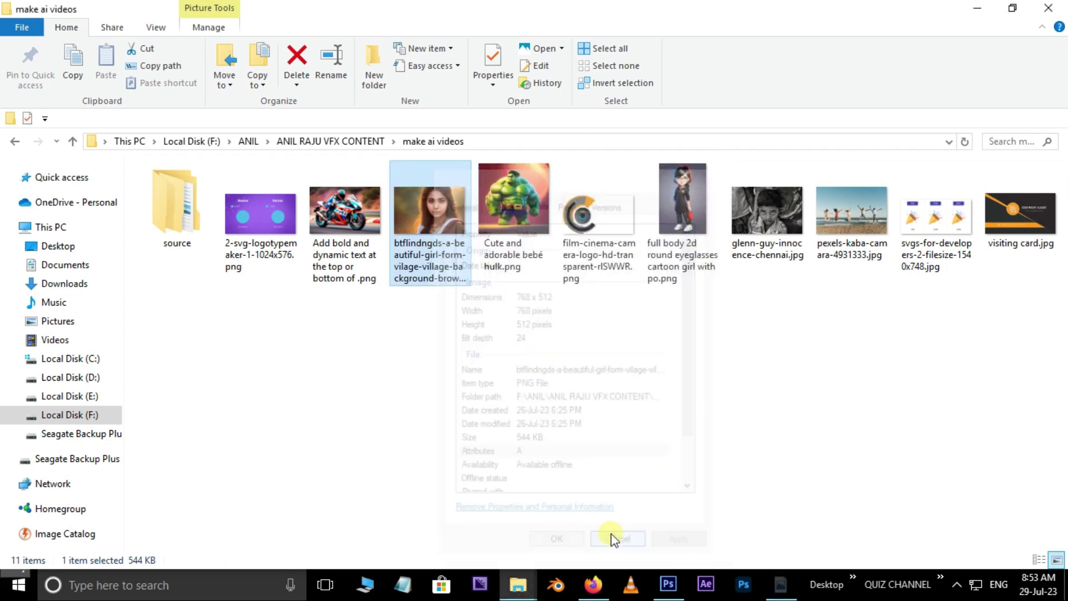
{"action": "left_click", "coordinate": [596, 587]}
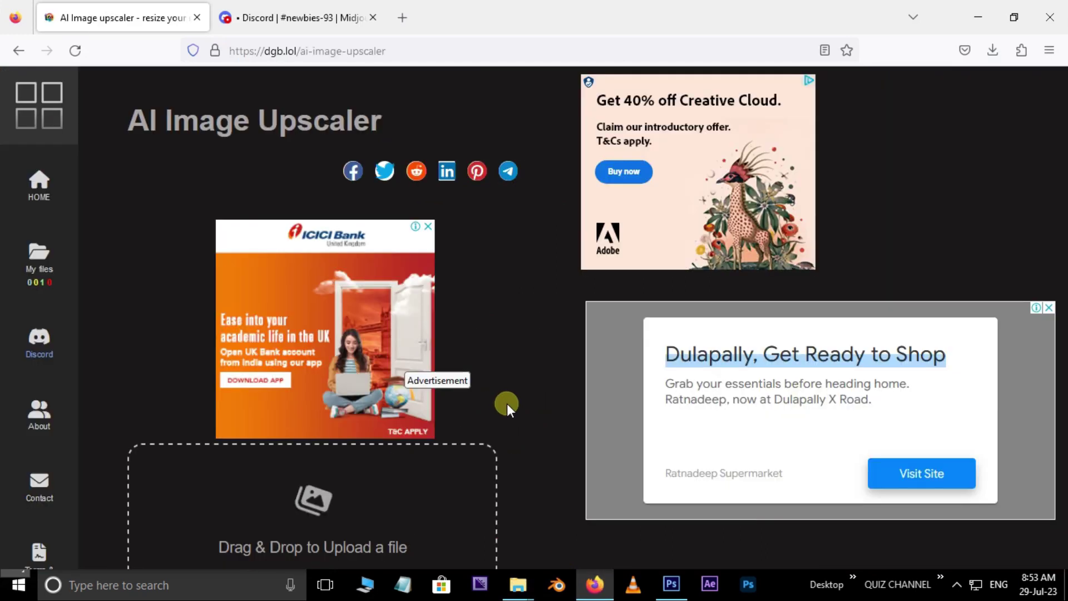
Drag the girl portrait from 'make ai videos' into the upscaler's upload area.
{"action": "scroll", "coordinate": [513, 390], "scroll_direction": "down", "scroll_amount": 4}
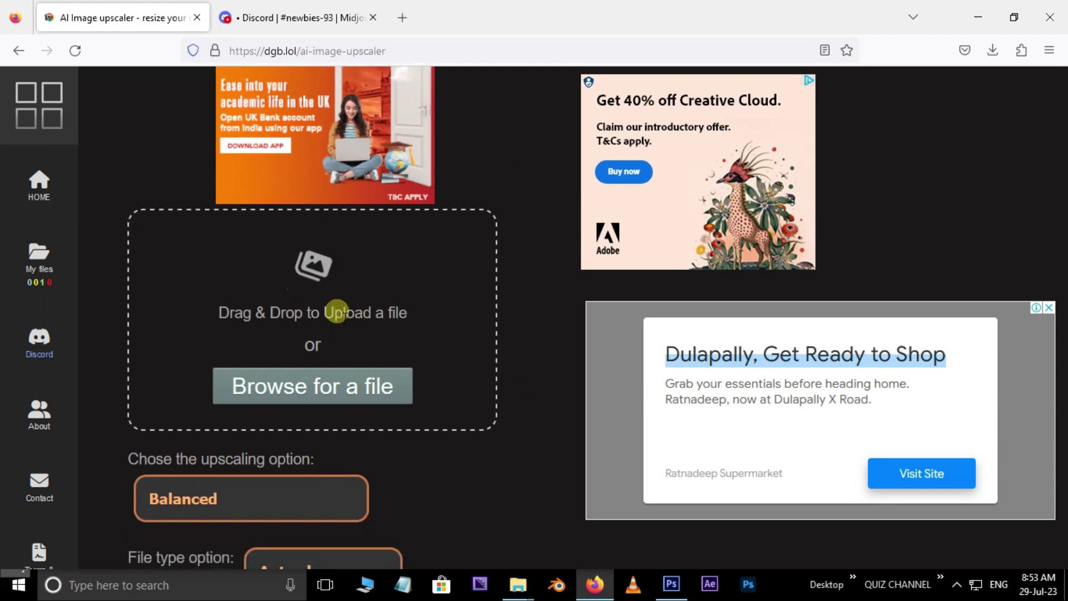
{"action": "mouse_move", "coordinate": [518, 584]}
{"action": "left_click", "coordinate": [465, 542]}
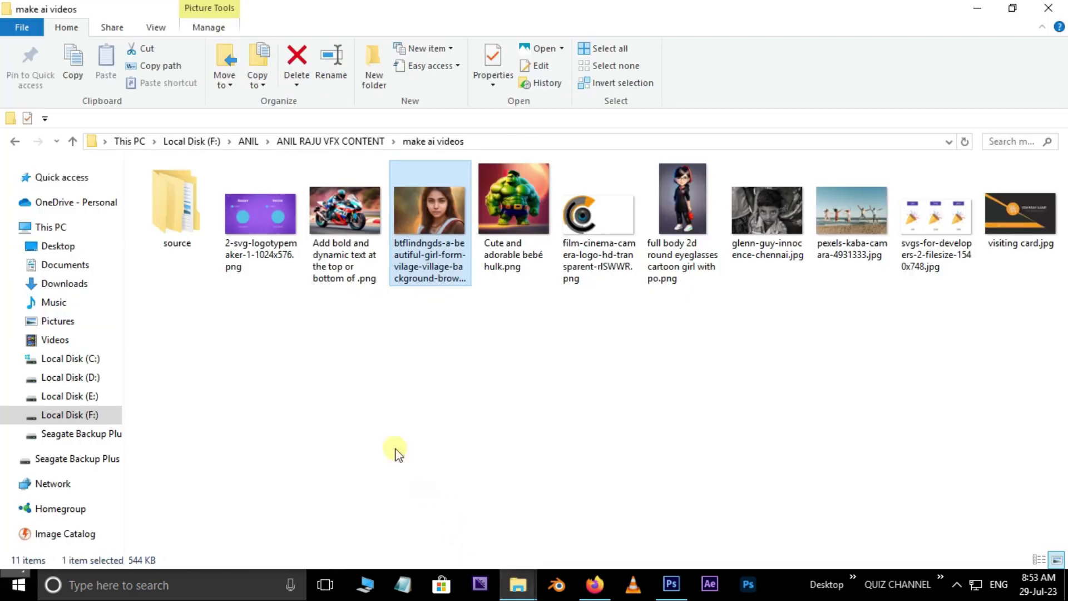
{"action": "left_click_drag", "start_coordinate": [437, 253], "coordinate": [334, 309]}
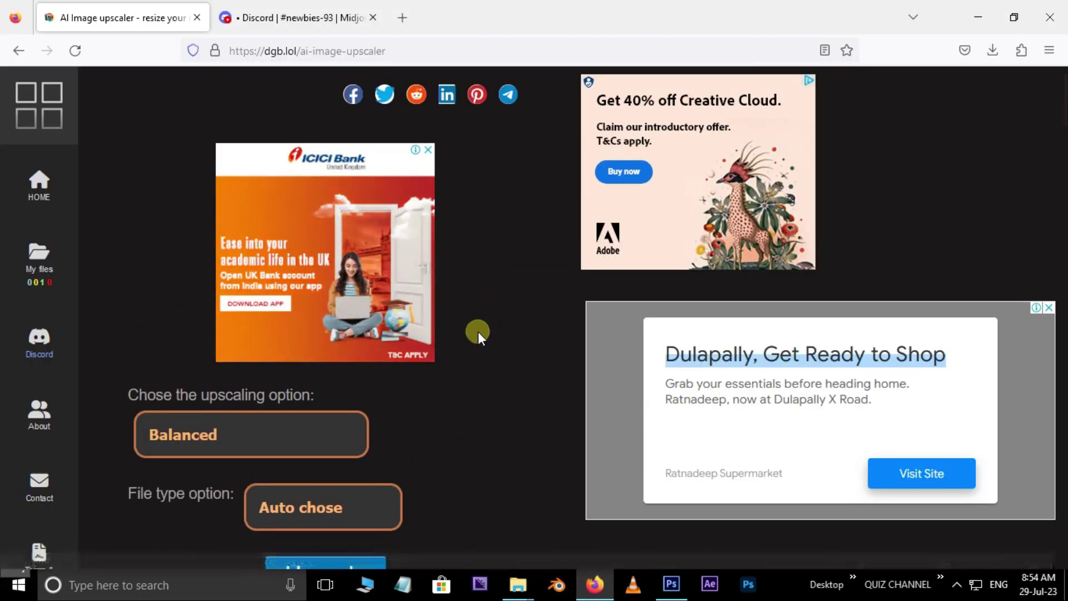
Keep Balanced as the upscaling option and start the upscale job.
{"action": "scroll", "coordinate": [485, 353], "scroll_direction": "down", "scroll_amount": 2}
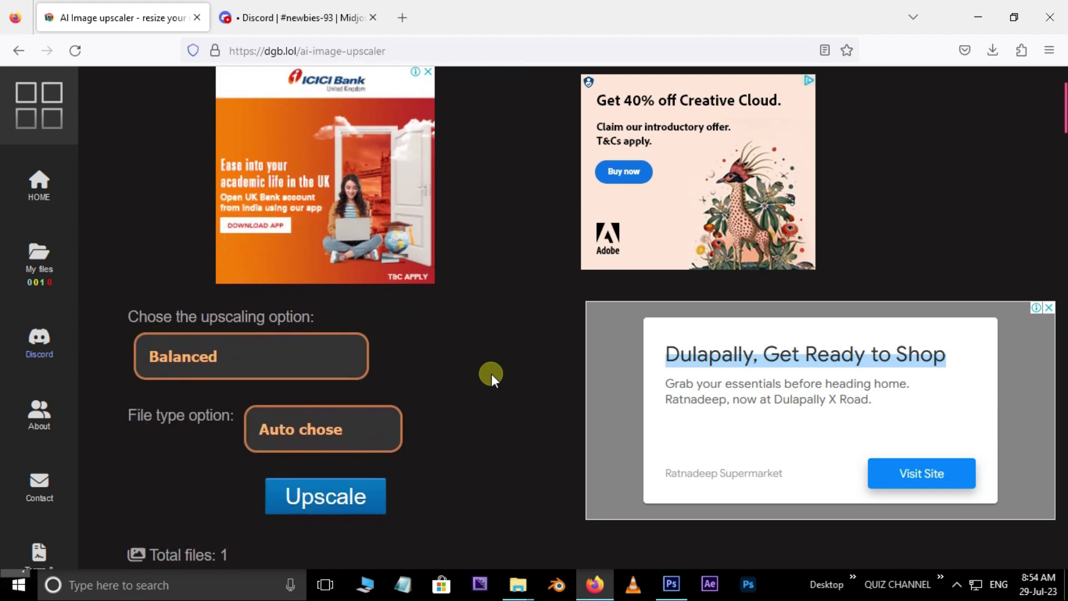
{"action": "left_click", "coordinate": [231, 359]}
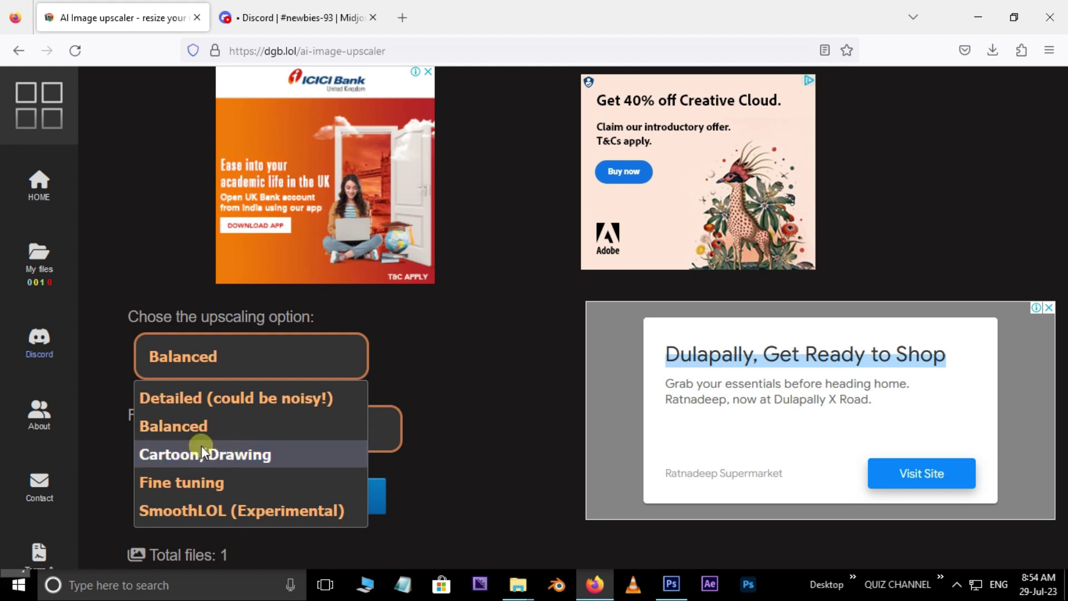
{"action": "left_click", "coordinate": [192, 428]}
{"action": "scroll", "coordinate": [517, 368], "scroll_direction": "down", "scroll_amount": 2}
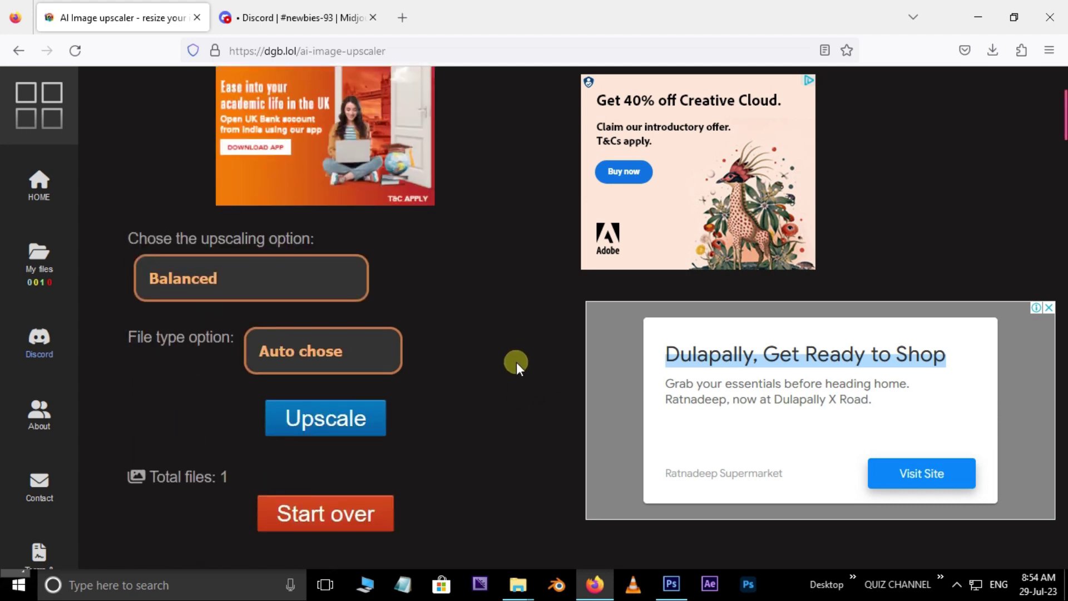
{"action": "left_click", "coordinate": [334, 421]}
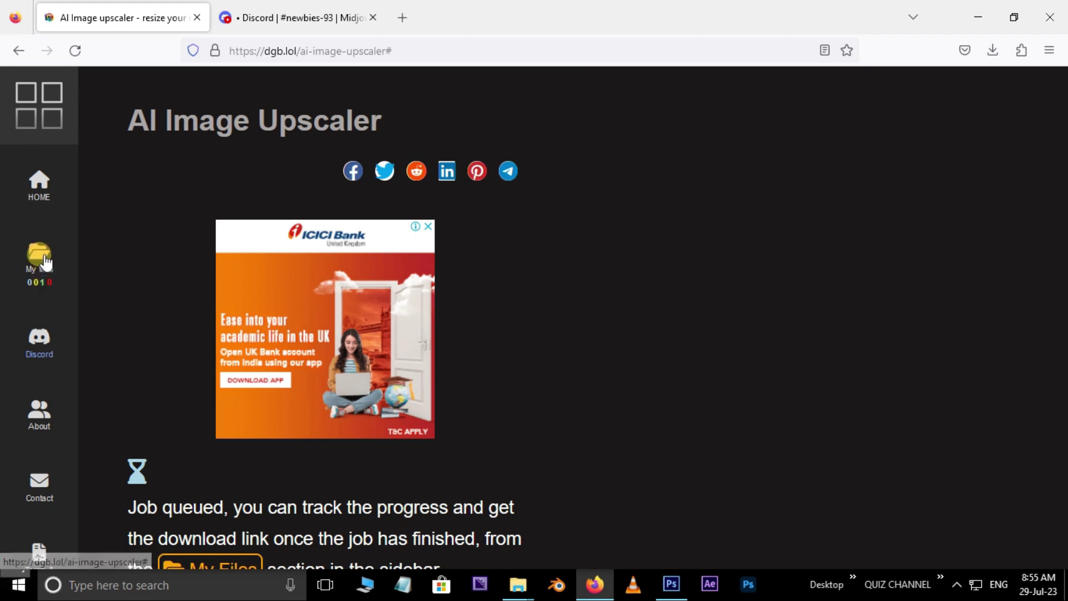
Download the finished upscaled portrait from My files.
{"action": "left_click", "coordinate": [40, 257]}
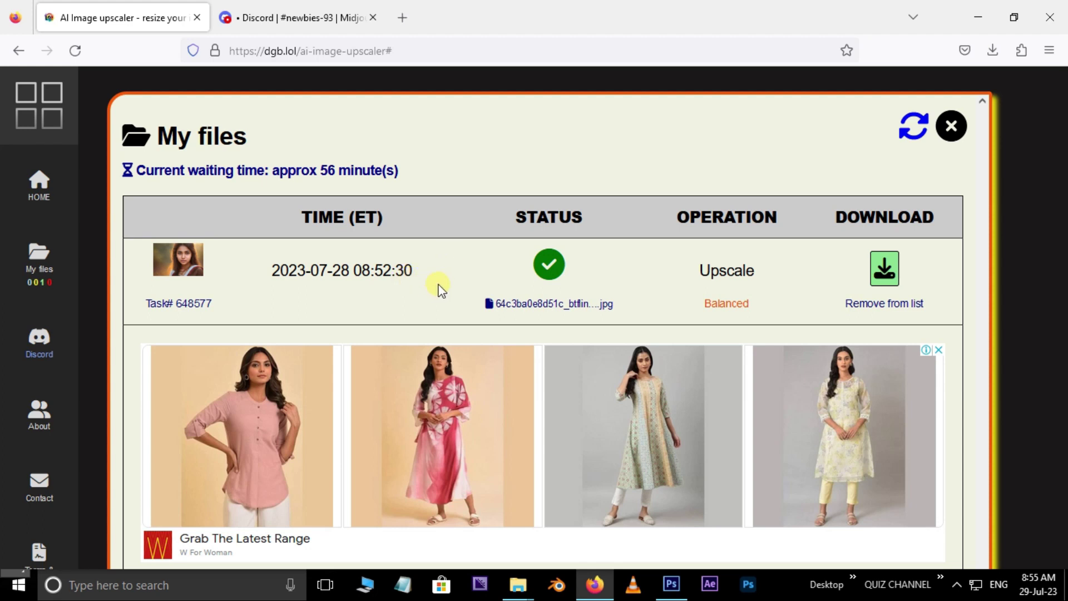
{"action": "left_click", "coordinate": [897, 280]}
{"action": "left_click", "coordinate": [834, 112]}
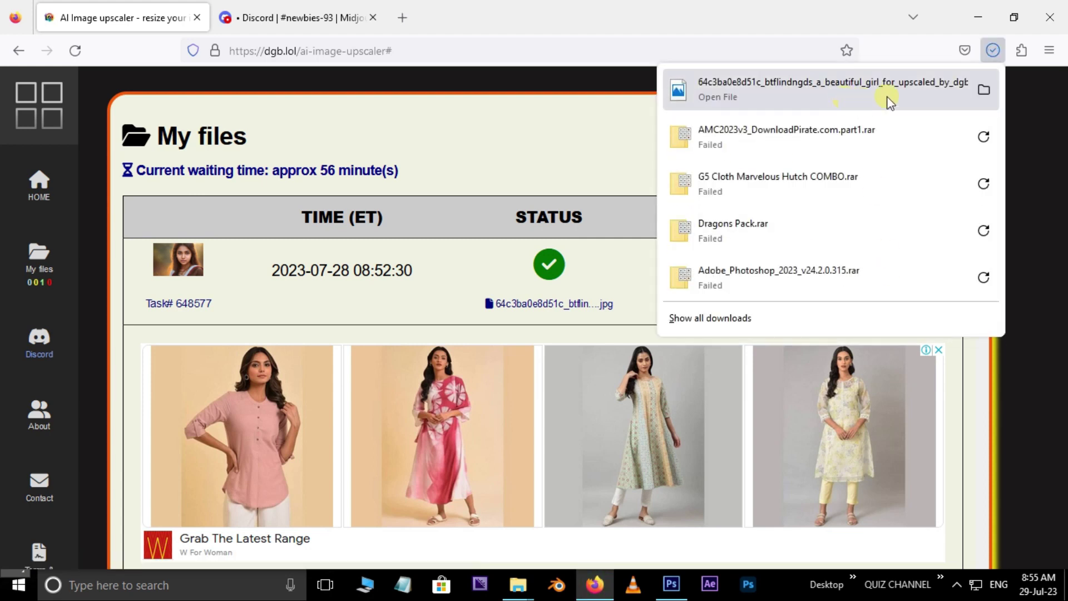
Move the downloaded upscale from Downloads into the 'make ai videos' folder.
{"action": "left_click", "coordinate": [983, 90]}
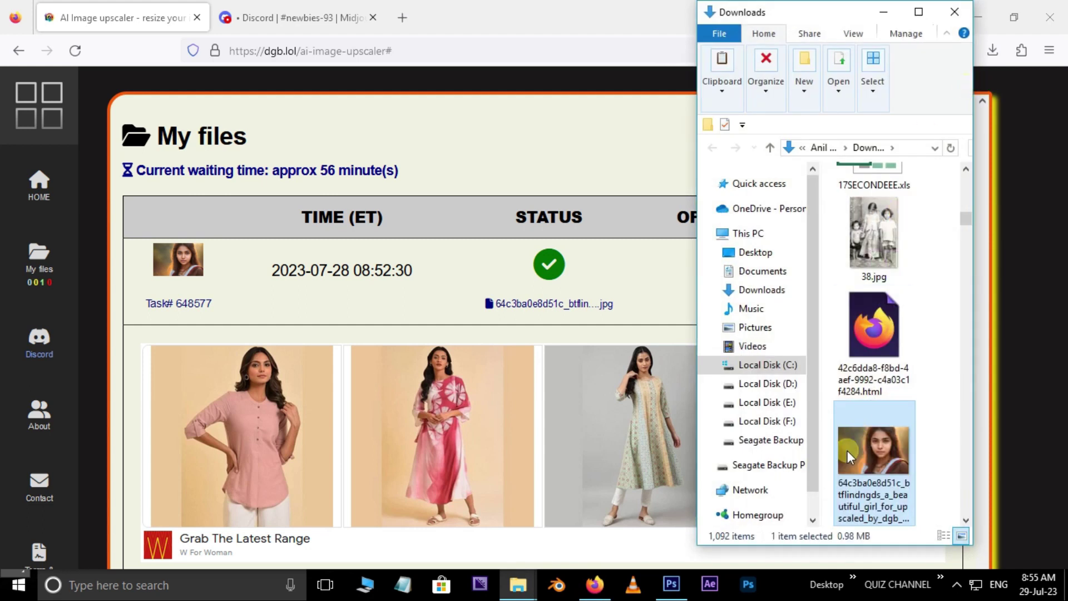
{"action": "right_click", "coordinate": [870, 472]}
{"action": "left_click", "coordinate": [677, 517]}
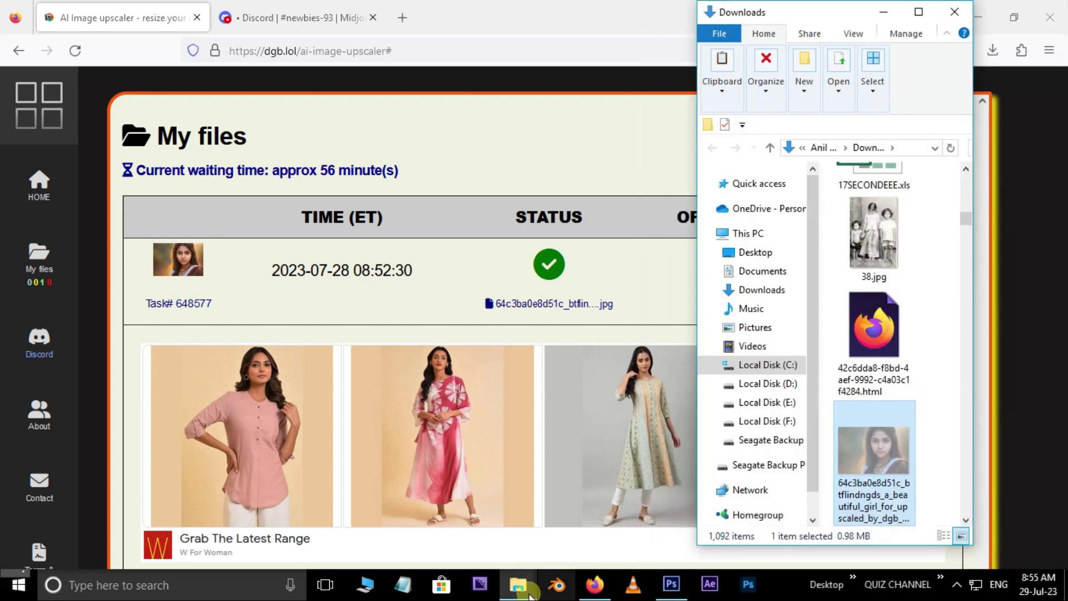
{"action": "left_click", "coordinate": [407, 534]}
{"action": "right_click", "coordinate": [476, 308]}
{"action": "left_click", "coordinate": [538, 418]}
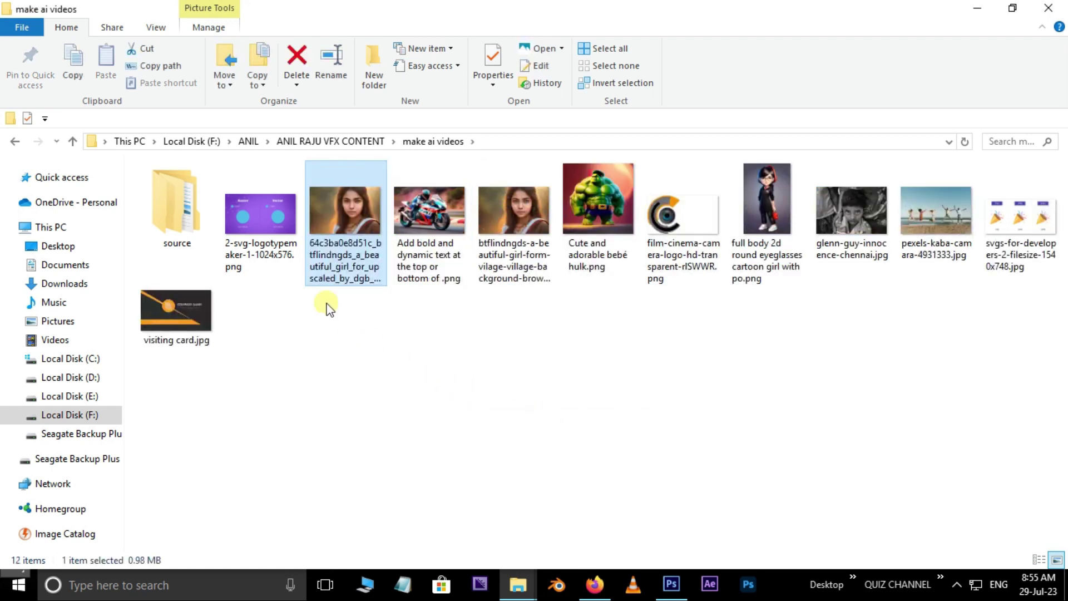
Check the upscaled image's dimensions in Properties: 3072 x 2048 pixels.
{"action": "right_click", "coordinate": [348, 230]}
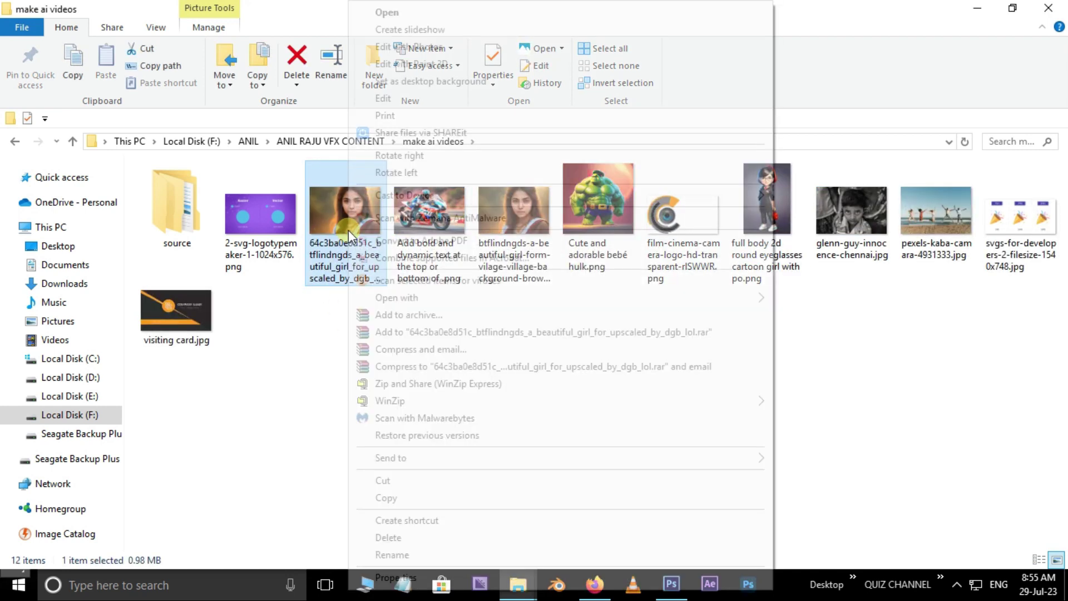
{"action": "left_click", "coordinate": [402, 575]}
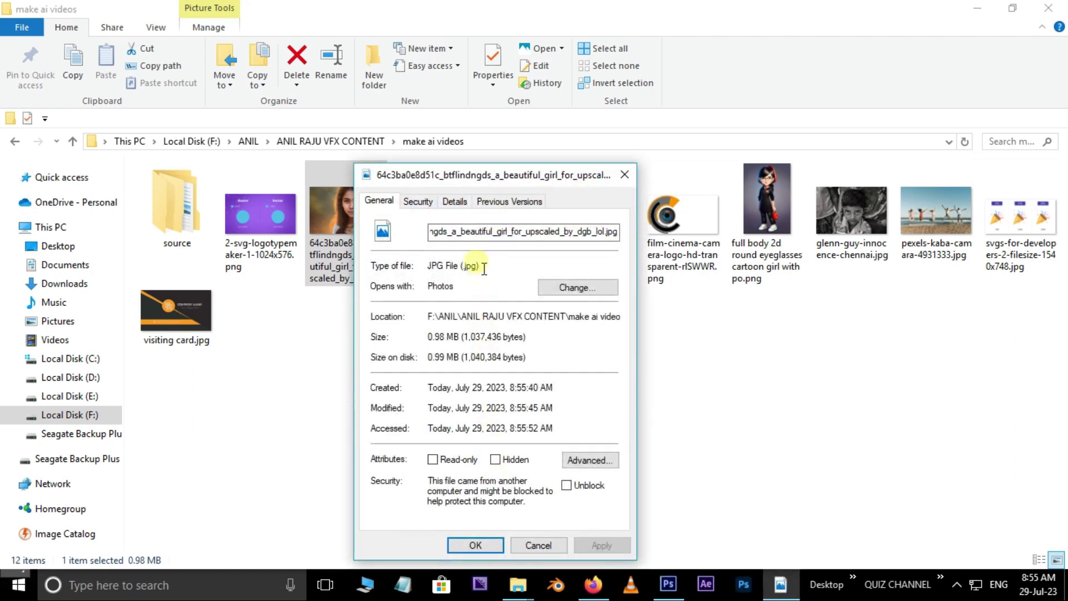
{"action": "left_click", "coordinate": [455, 202]}
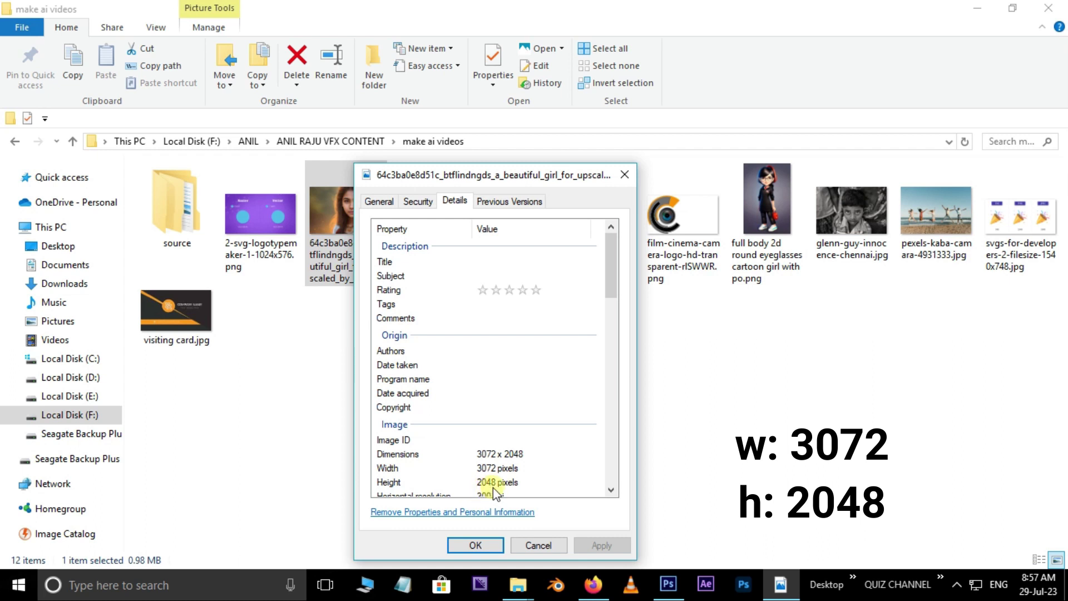
{"action": "left_click", "coordinate": [544, 544]}
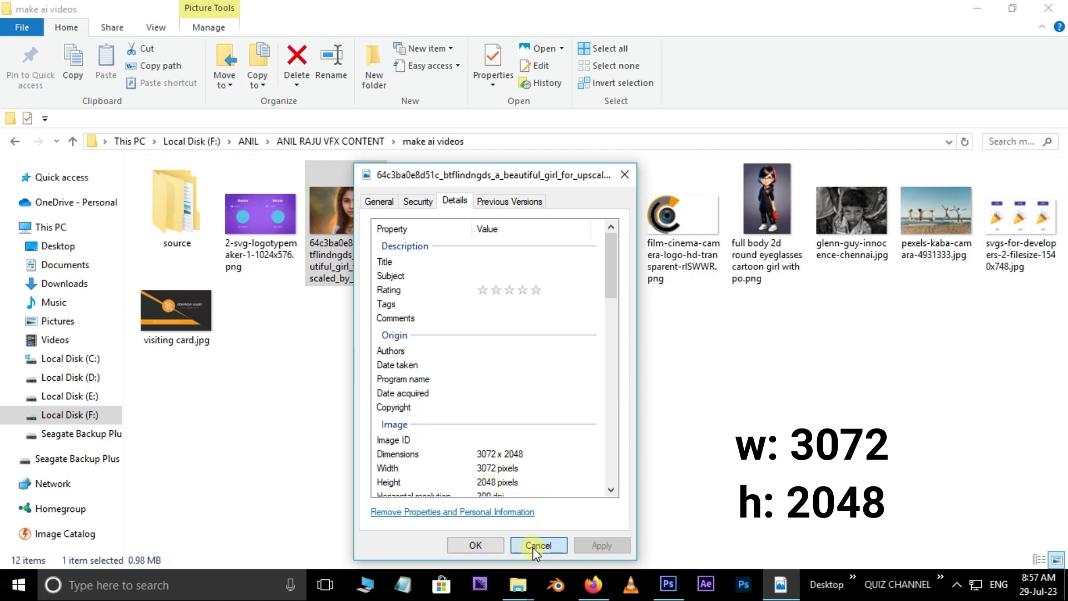
Check the original portrait is 768 x 512 pixels, then return to dgb.lol's My files.
{"action": "right_click", "coordinate": [513, 219]}
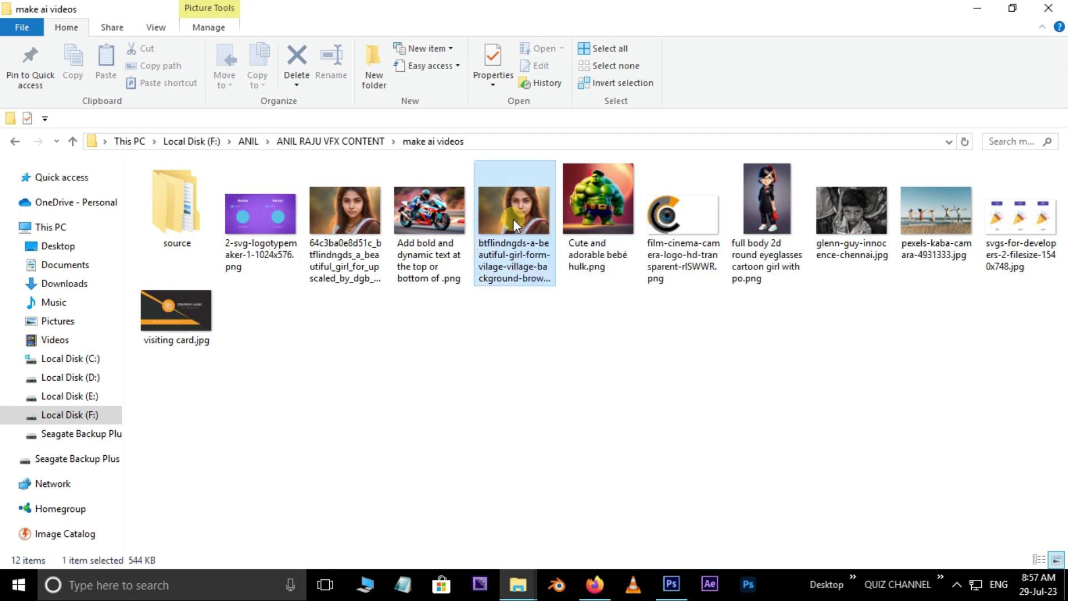
{"action": "left_click", "coordinate": [560, 577]}
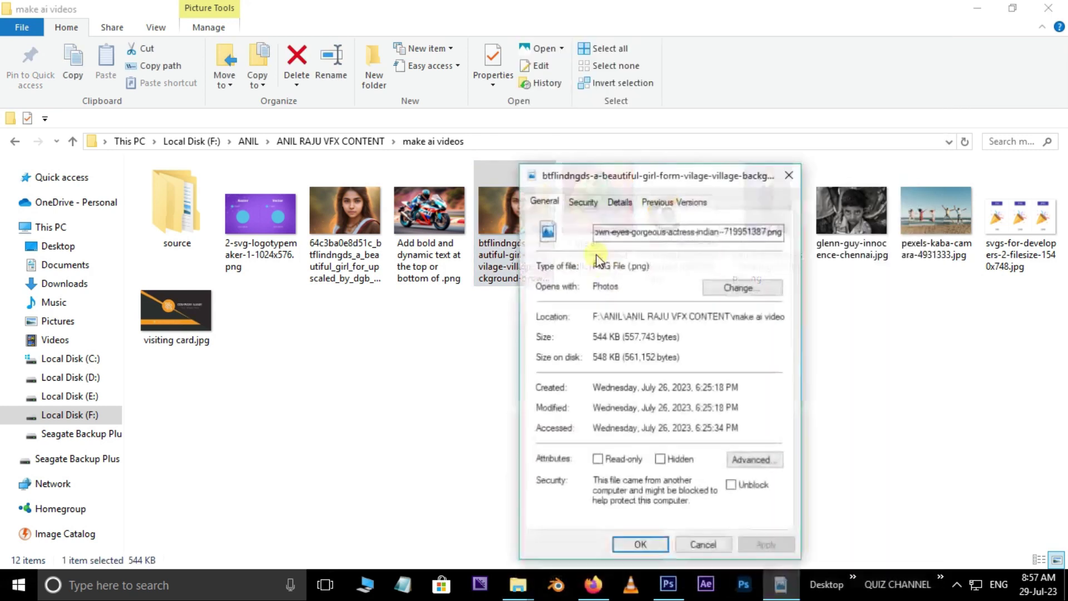
{"action": "left_click", "coordinate": [620, 201]}
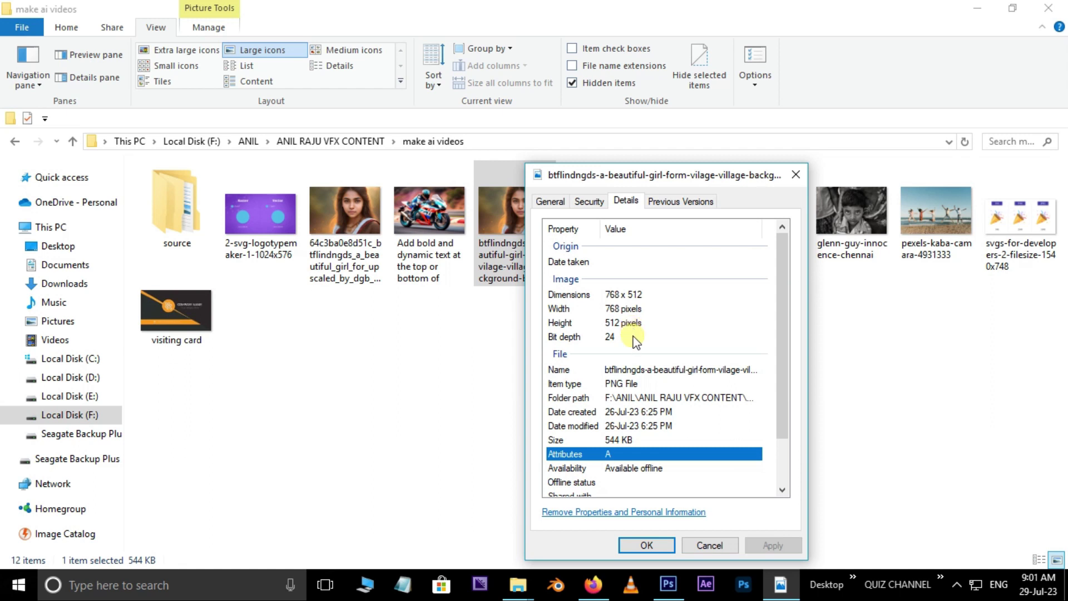
{"action": "left_click", "coordinate": [709, 545]}
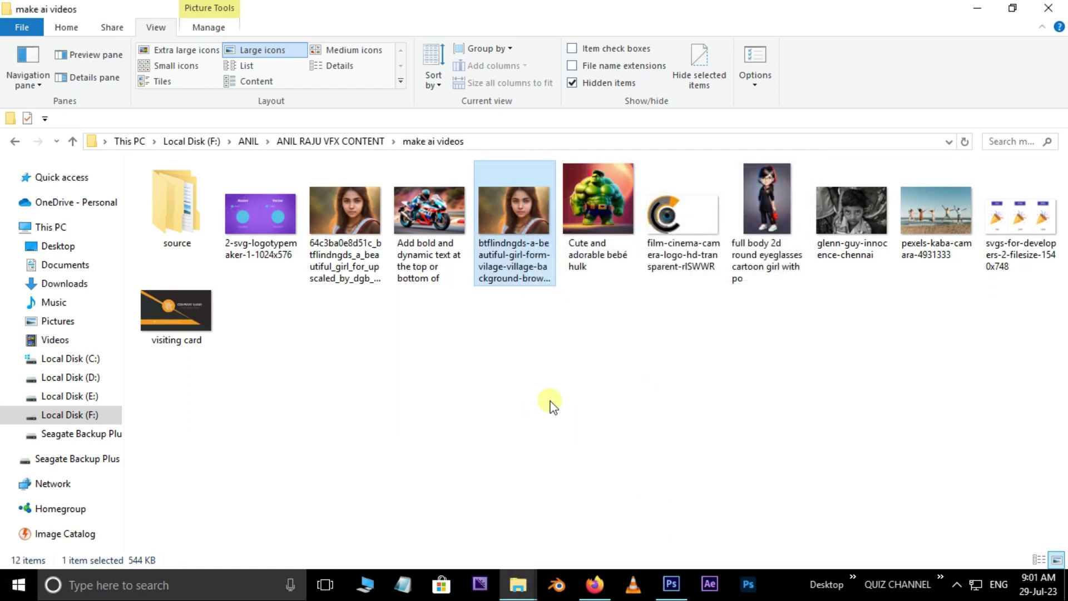
{"action": "left_click", "coordinate": [594, 584]}
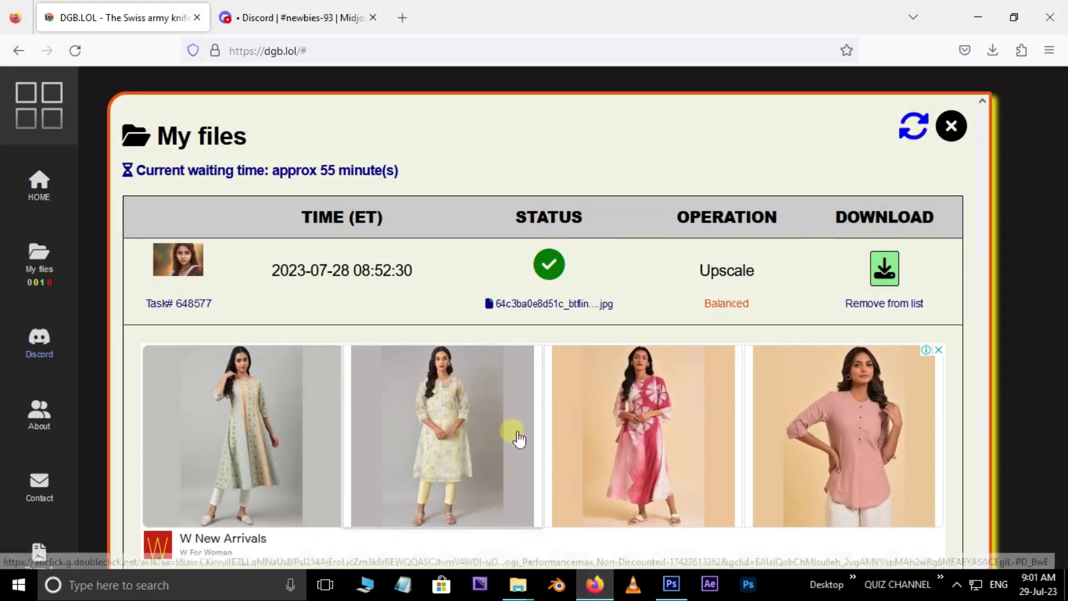
Close My files and open dgb.lol's AI background remover tool.
{"action": "left_click", "coordinate": [948, 127]}
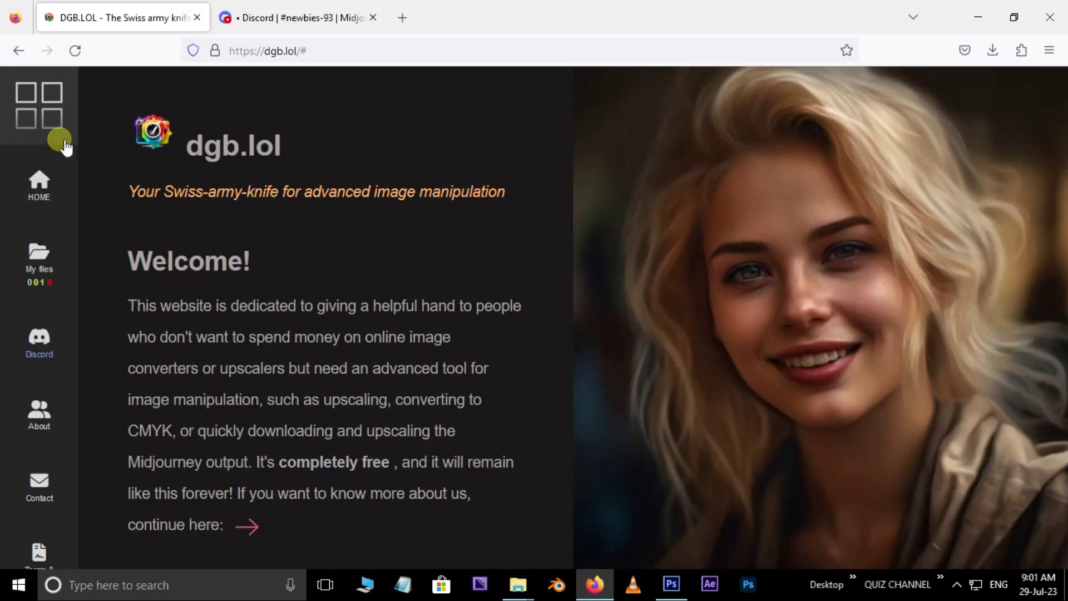
{"action": "left_click", "coordinate": [42, 98]}
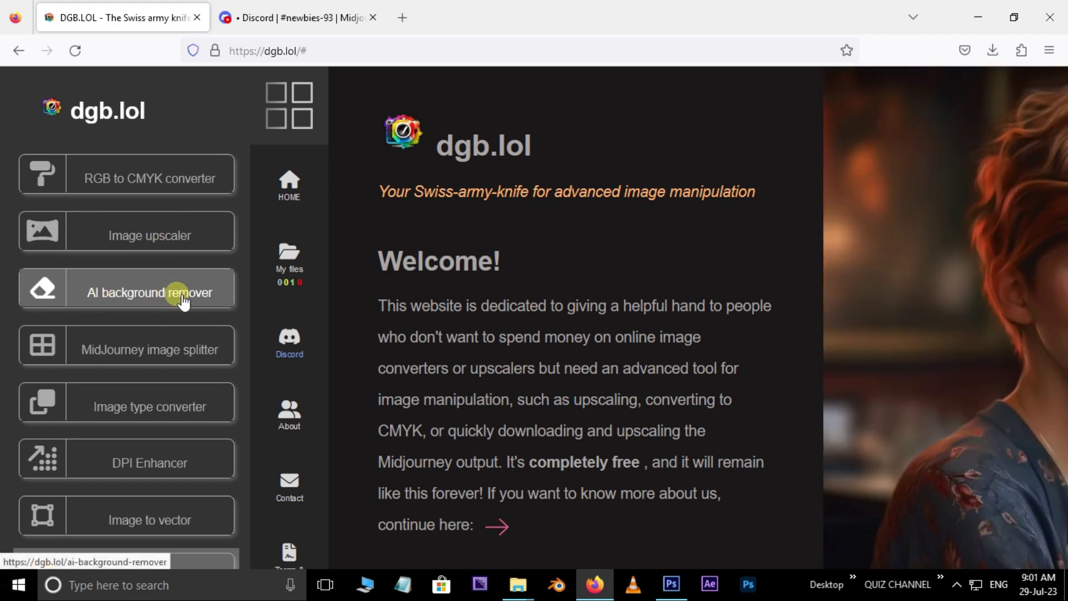
{"action": "left_click", "coordinate": [183, 300]}
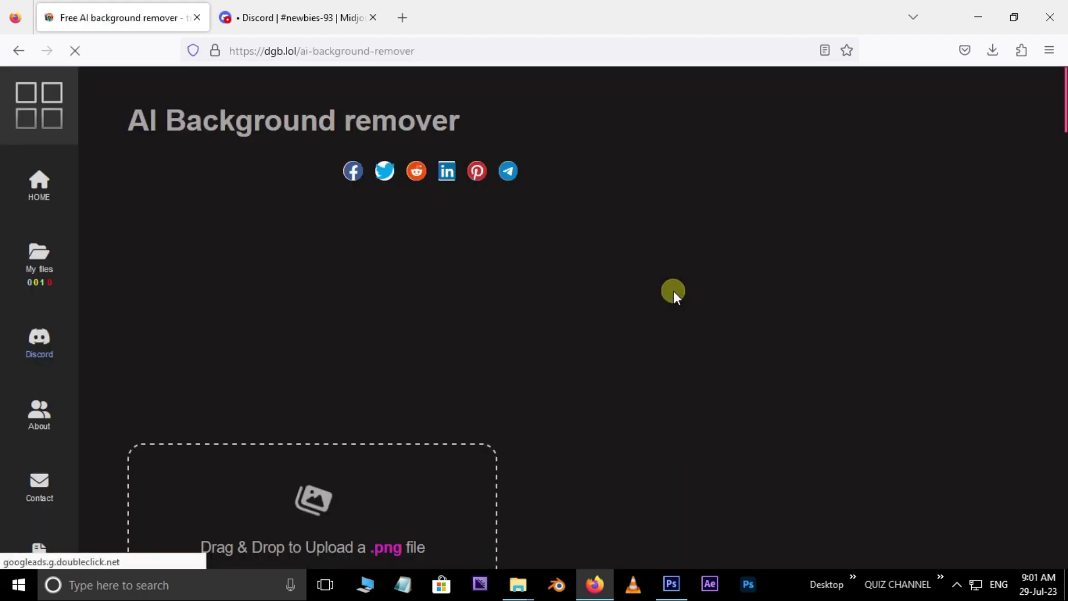
Try uploading the cartoon girl JPG, dismiss the PNG-only warning, and return to the tool.
{"action": "scroll", "coordinate": [657, 305], "scroll_direction": "down", "scroll_amount": 2}
{"action": "mouse_move", "coordinate": [517, 584]}
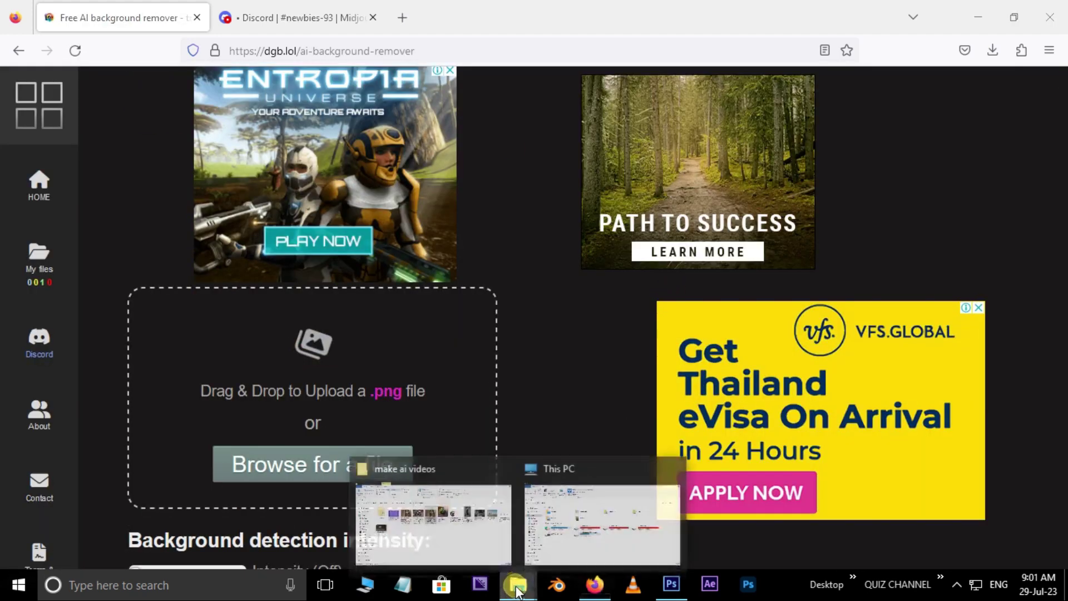
{"action": "left_click", "coordinate": [470, 552]}
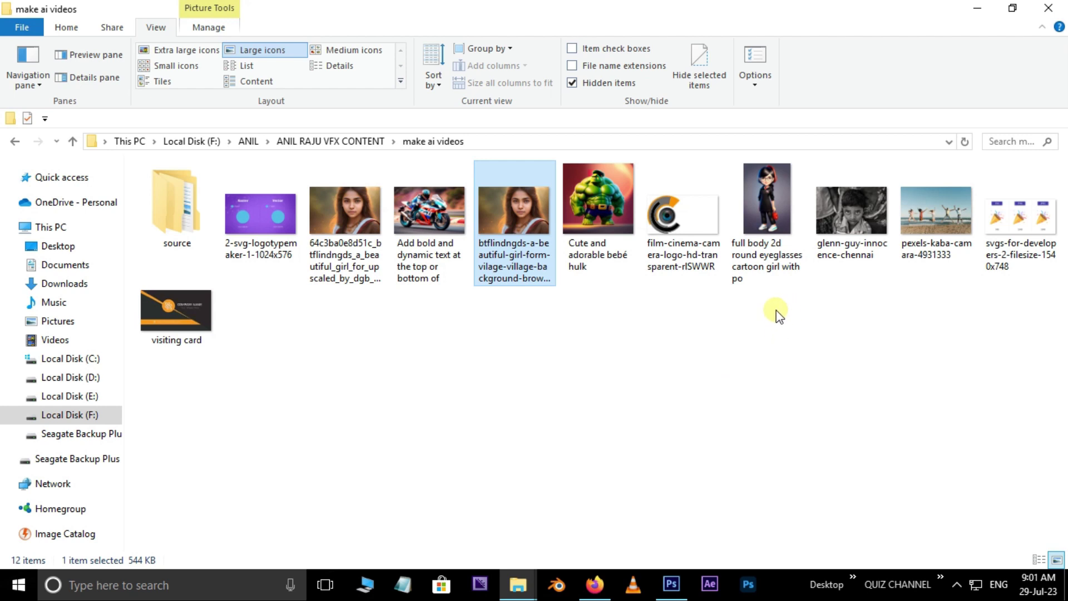
{"action": "left_click_drag", "start_coordinate": [770, 259], "coordinate": [359, 378]}
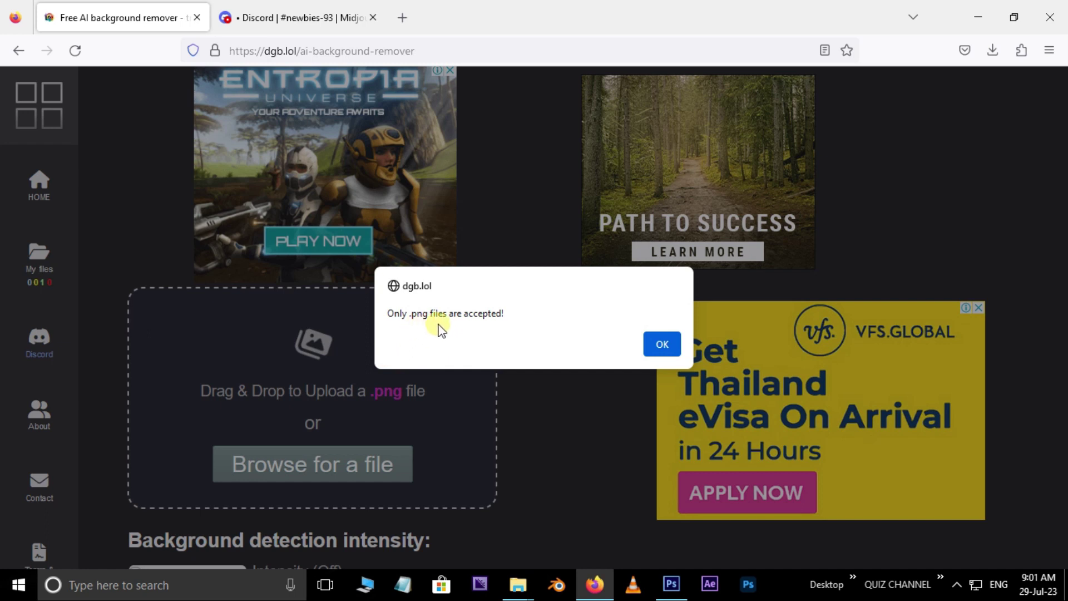
{"action": "left_click", "coordinate": [666, 345]}
{"action": "mouse_move", "coordinate": [509, 567]}
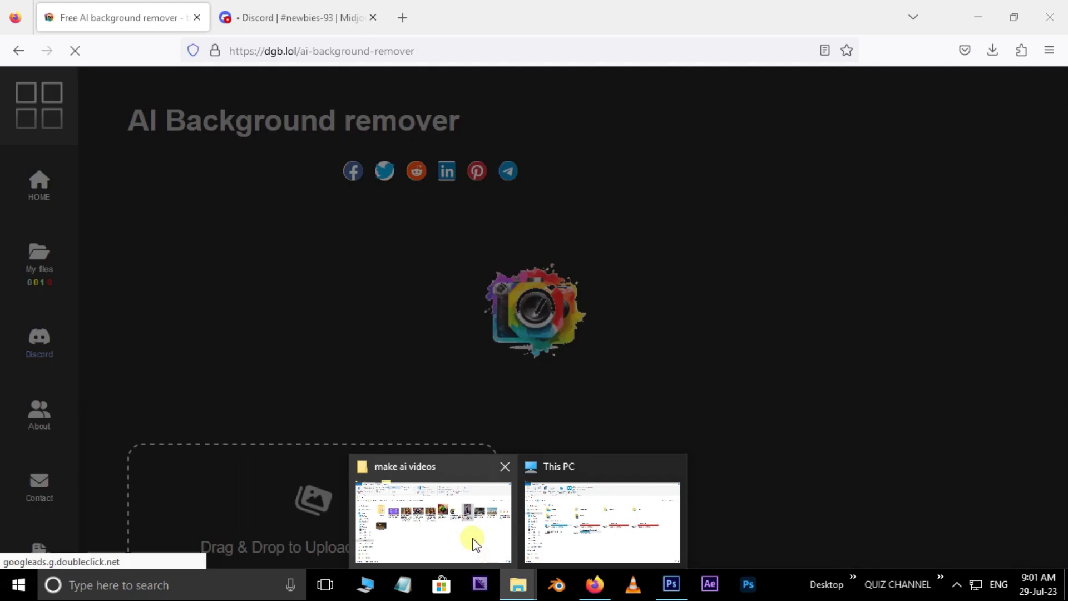
{"action": "left_click", "coordinate": [473, 542]}
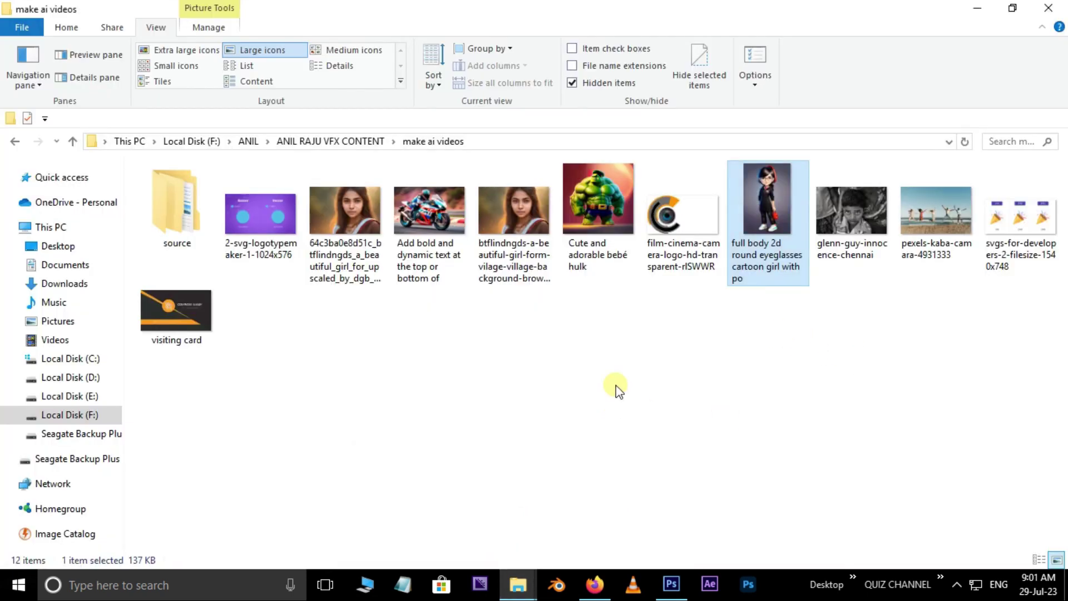
{"action": "left_click", "coordinate": [595, 584]}
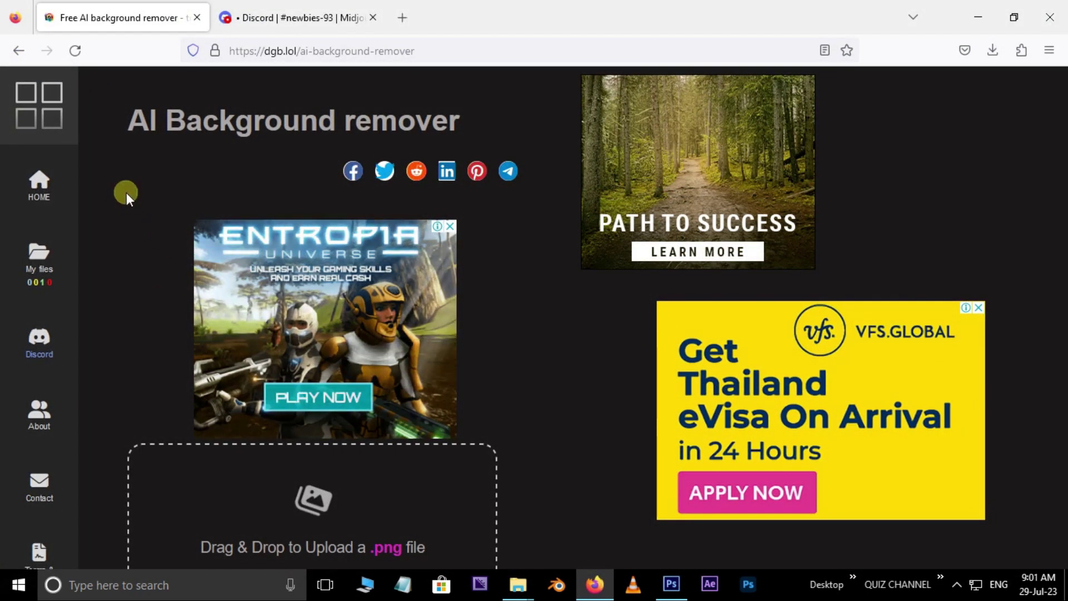
{"action": "left_click", "coordinate": [52, 123]}
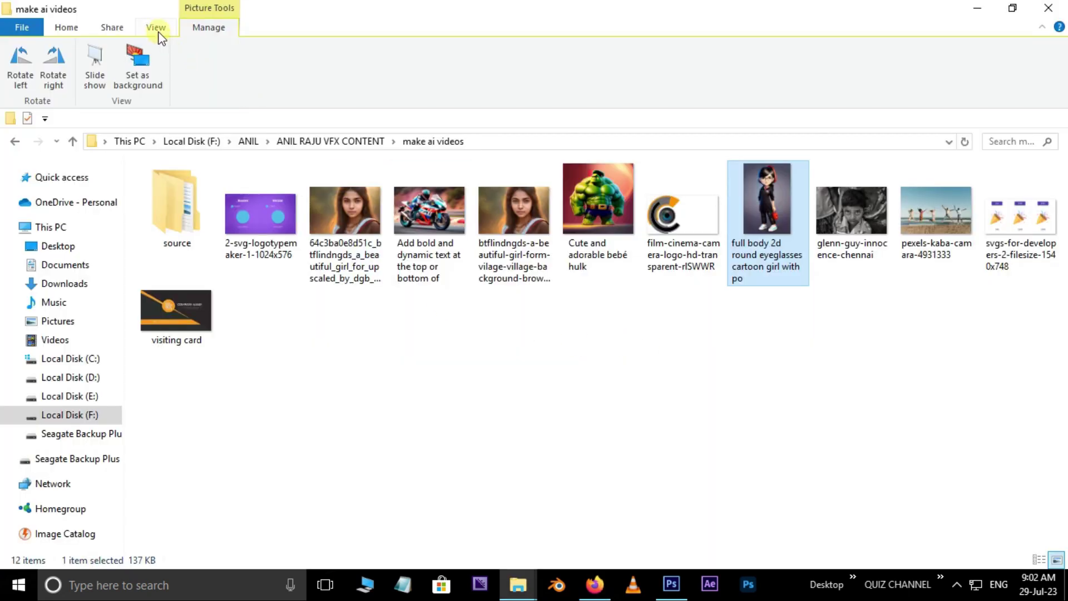
Turn on file name extensions in File Explorer's View options.
{"action": "left_click", "coordinate": [155, 27]}
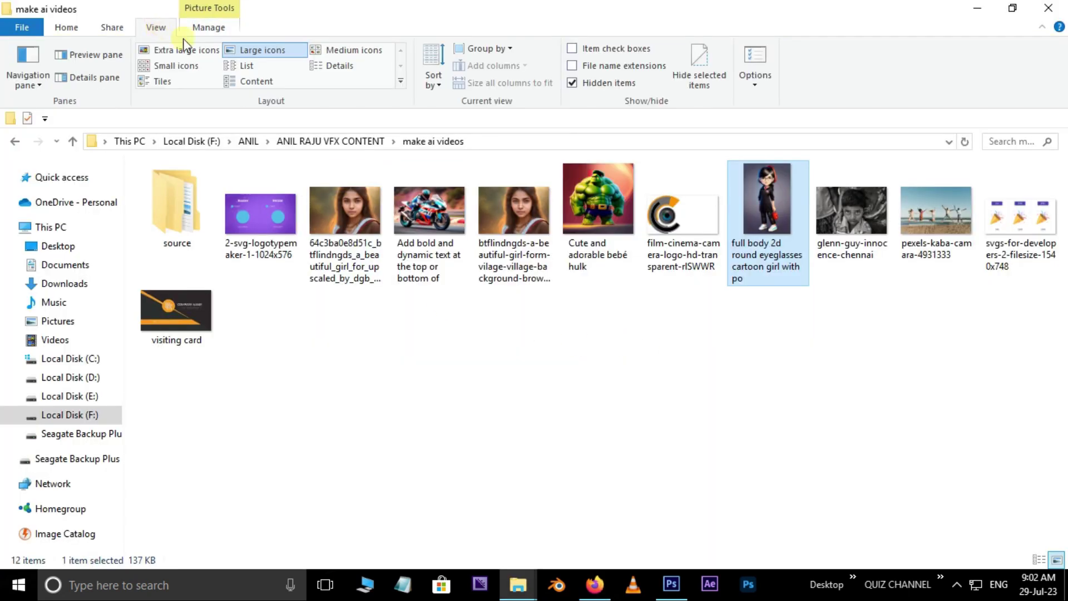
{"action": "left_click", "coordinate": [572, 66]}
{"action": "left_click", "coordinate": [814, 318]}
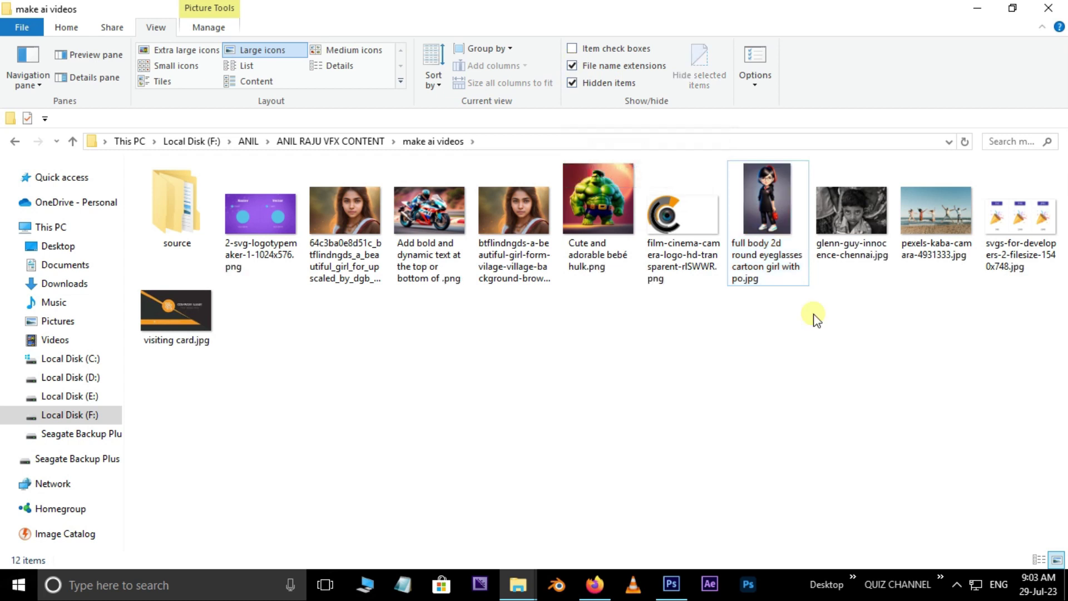
Rename the cartoon girl image from .jpg to .png, then reload the background remover.
{"action": "right_click", "coordinate": [768, 262]}
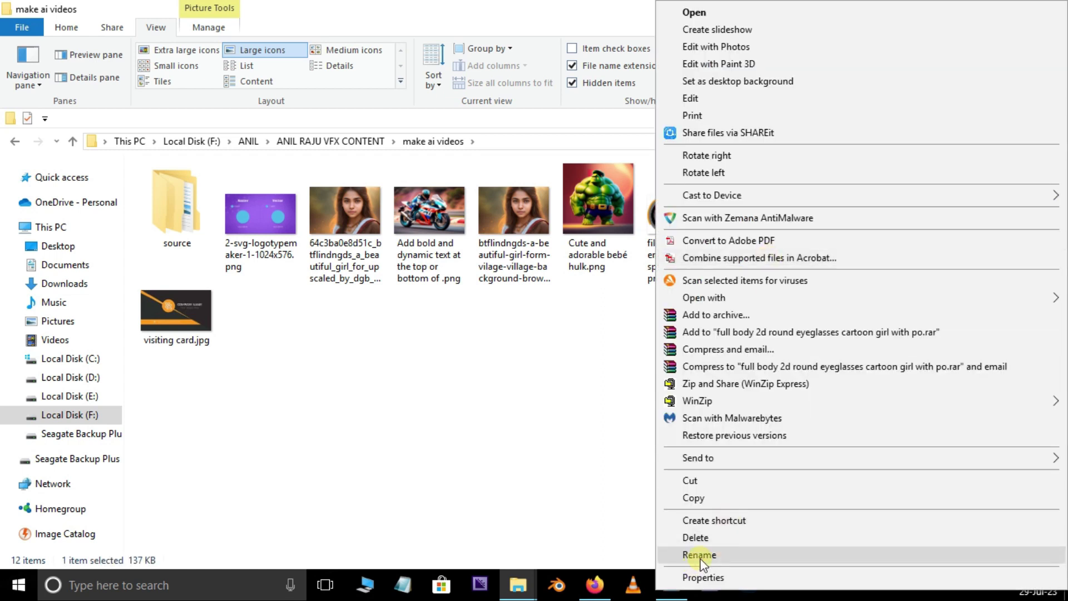
{"action": "left_click", "coordinate": [706, 552]}
{"action": "left_click", "coordinate": [807, 273]}
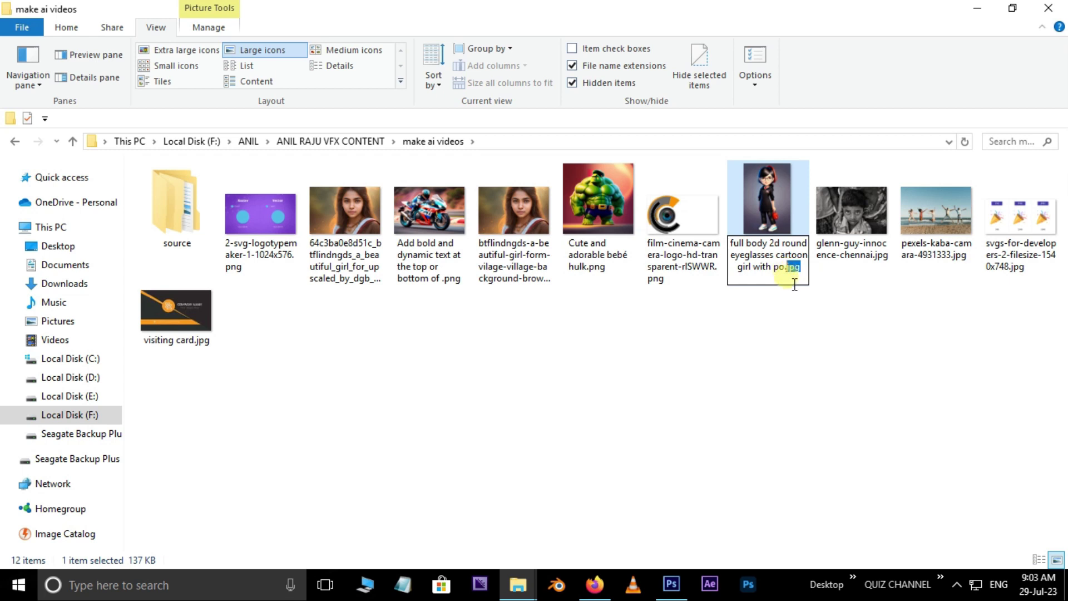
{"action": "type", "text": "p"}
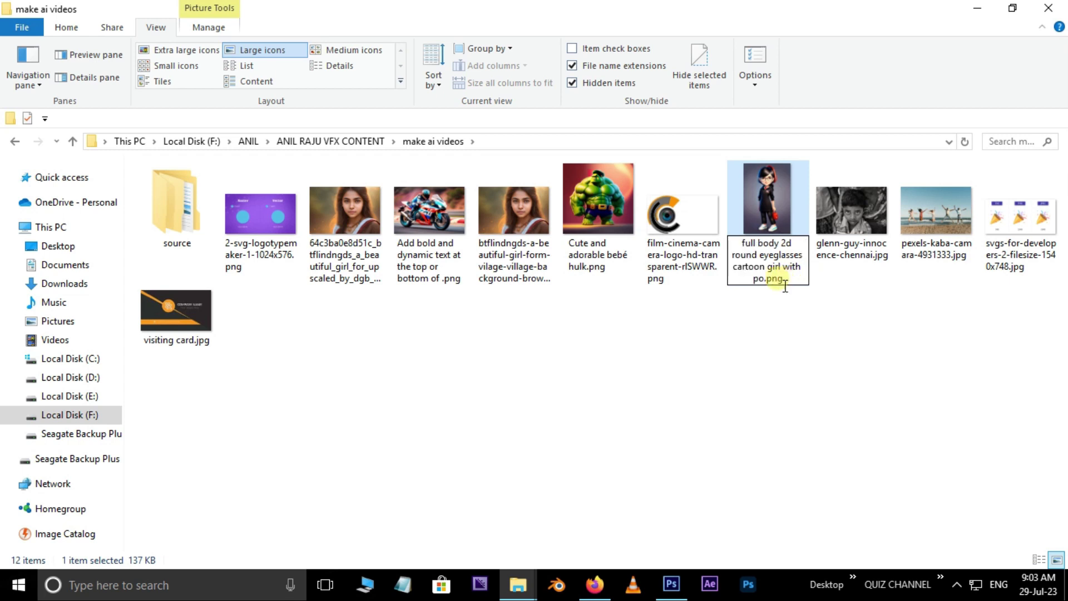
{"action": "key", "text": "Return"}
{"action": "left_click", "coordinate": [599, 300]}
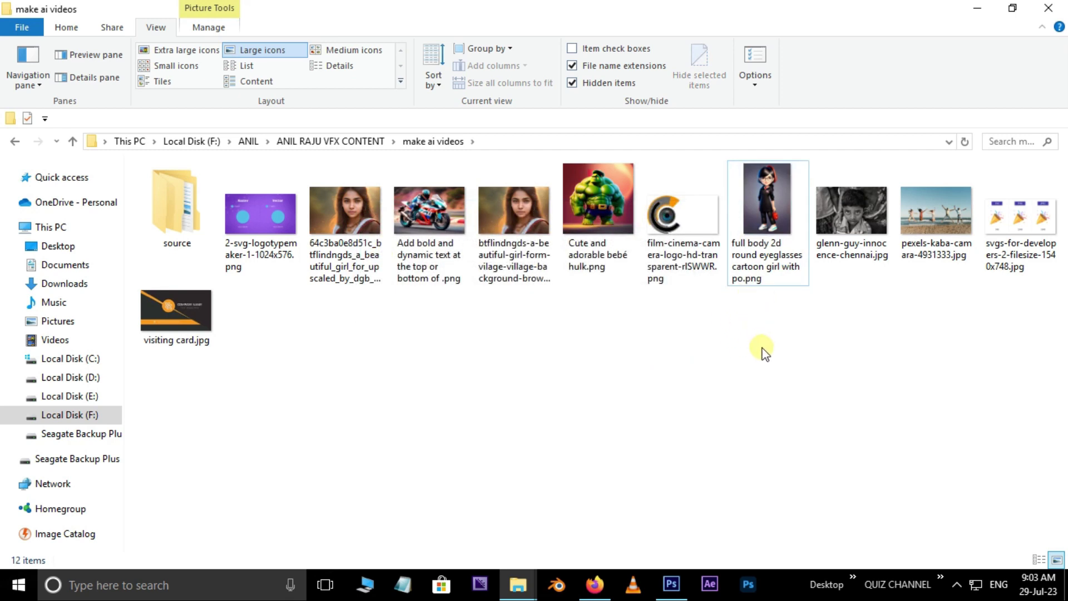
{"action": "left_click", "coordinate": [595, 584]}
{"action": "left_click", "coordinate": [163, 301]}
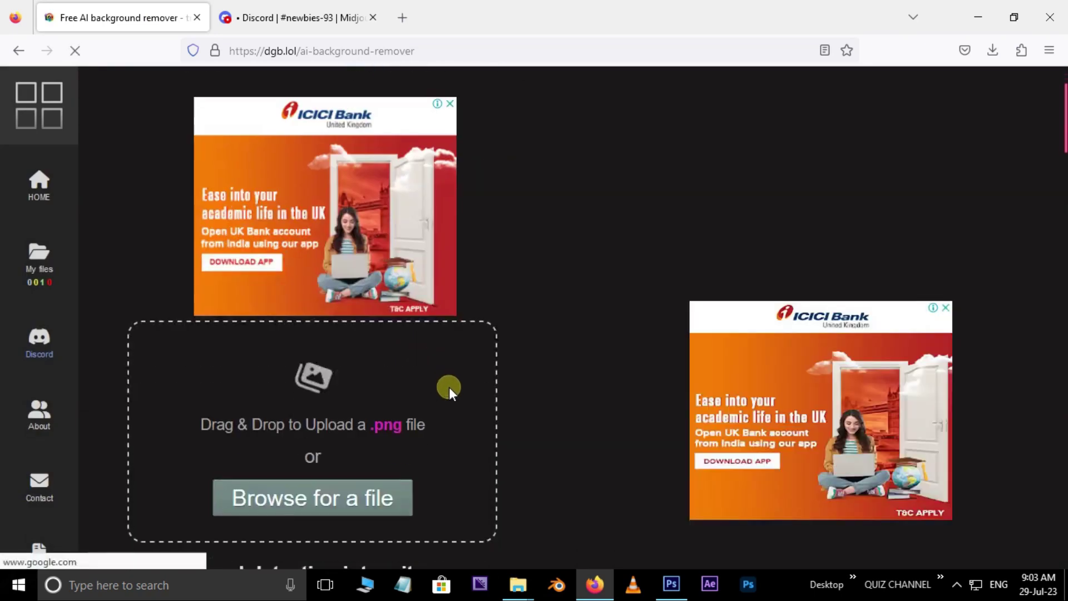
Drag the cartoon girl PNG into the background remover's upload area.
{"action": "scroll", "coordinate": [449, 386], "scroll_direction": "down", "scroll_amount": 1}
{"action": "mouse_move", "coordinate": [521, 581]}
{"action": "left_click", "coordinate": [490, 543]}
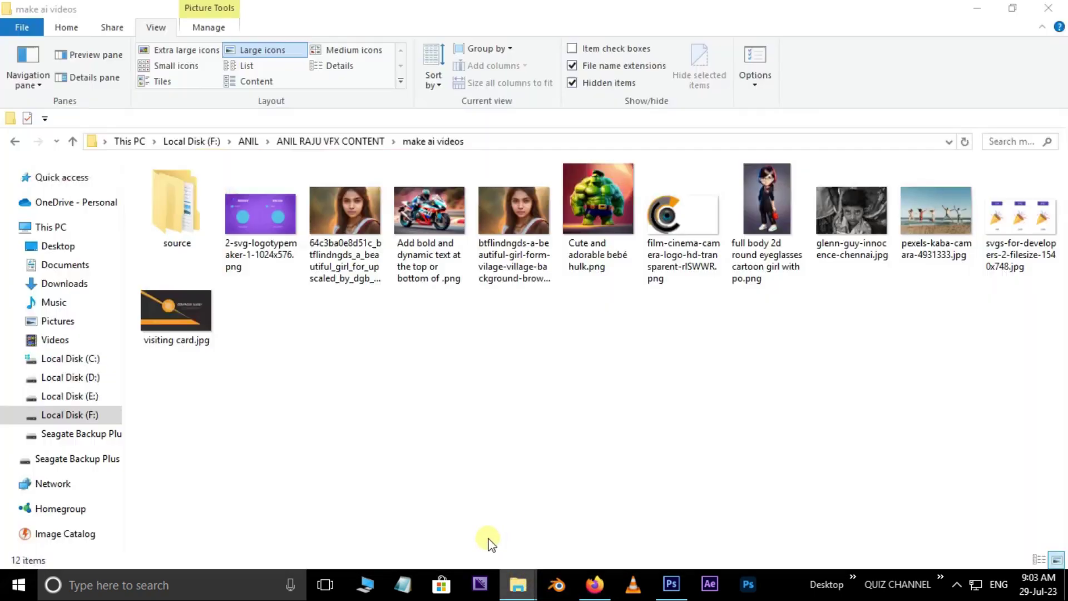
{"action": "left_click_drag", "start_coordinate": [753, 262], "coordinate": [330, 389]}
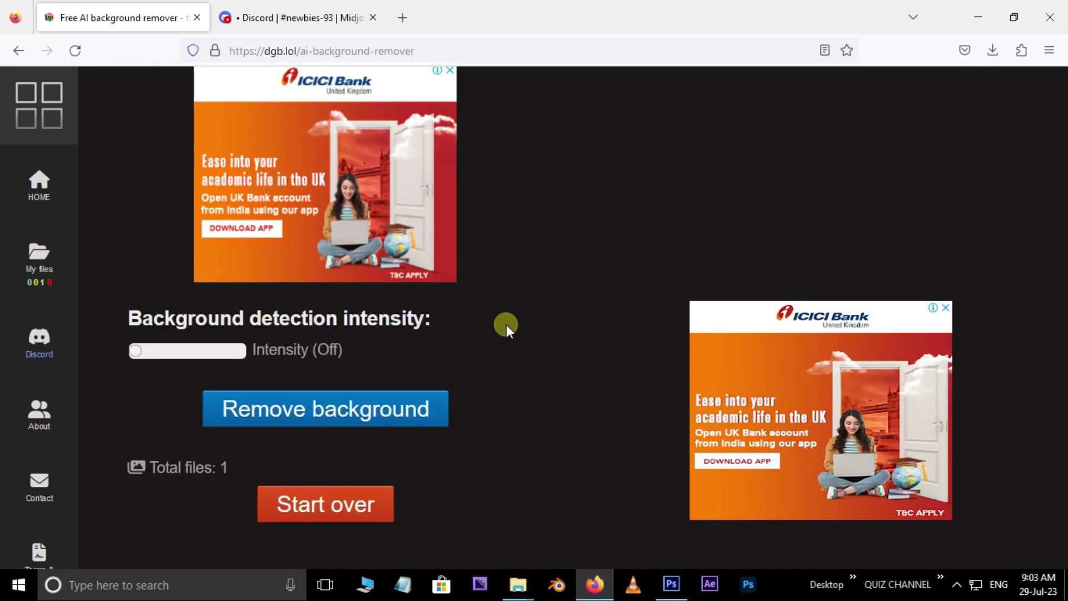
Preview the cartoon girl image in Photos, then return to the background remover.
{"action": "scroll", "coordinate": [504, 324], "scroll_direction": "down", "scroll_amount": 2}
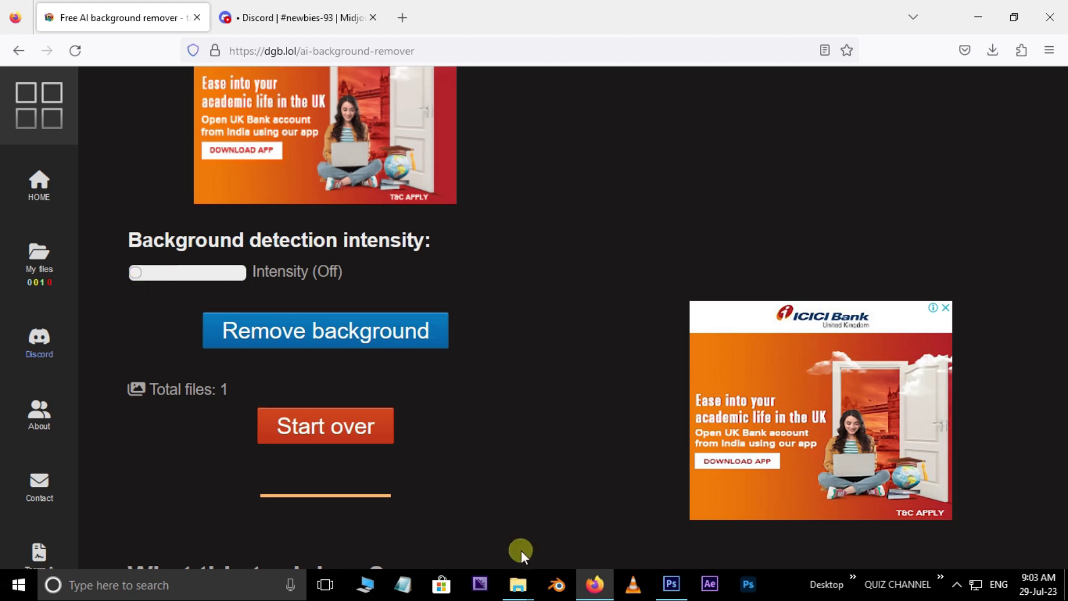
{"action": "mouse_move", "coordinate": [518, 584]}
{"action": "left_click", "coordinate": [457, 518]}
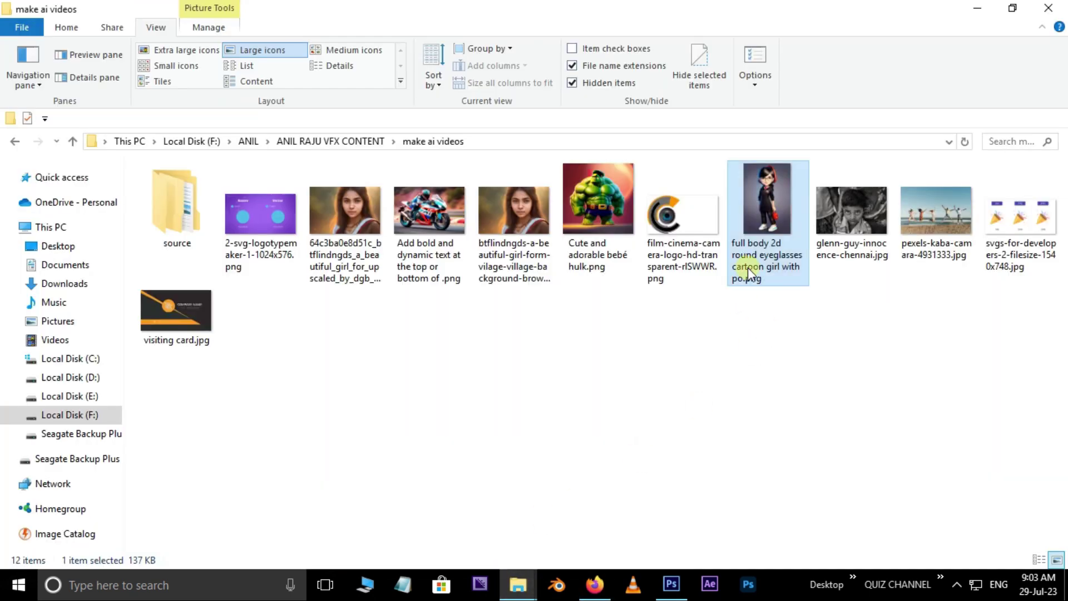
{"action": "double_click", "coordinate": [775, 189]}
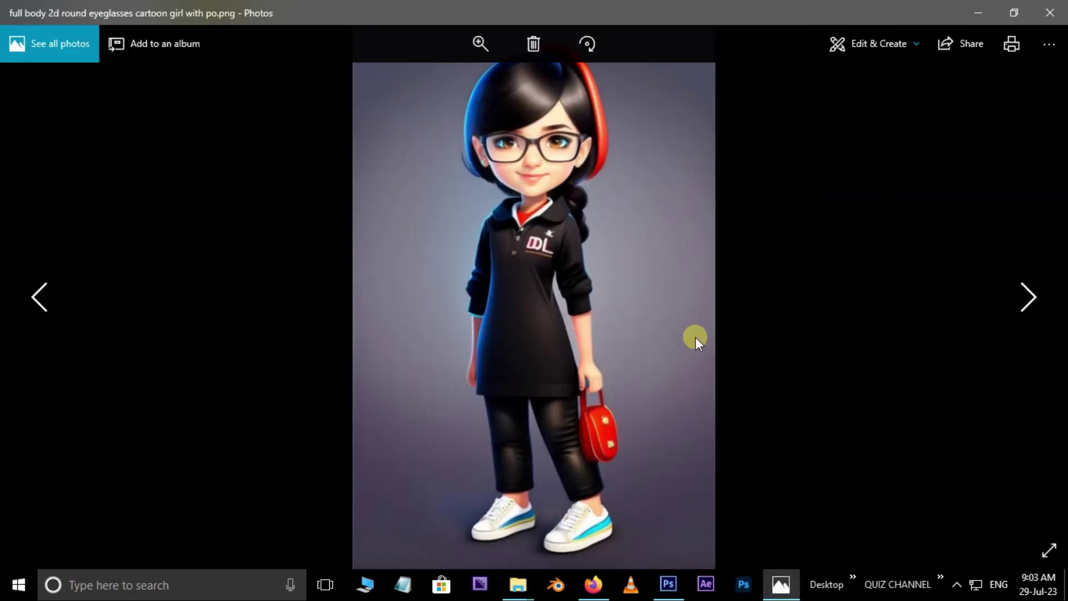
{"action": "left_click", "coordinate": [1050, 12]}
{"action": "left_click", "coordinate": [593, 584]}
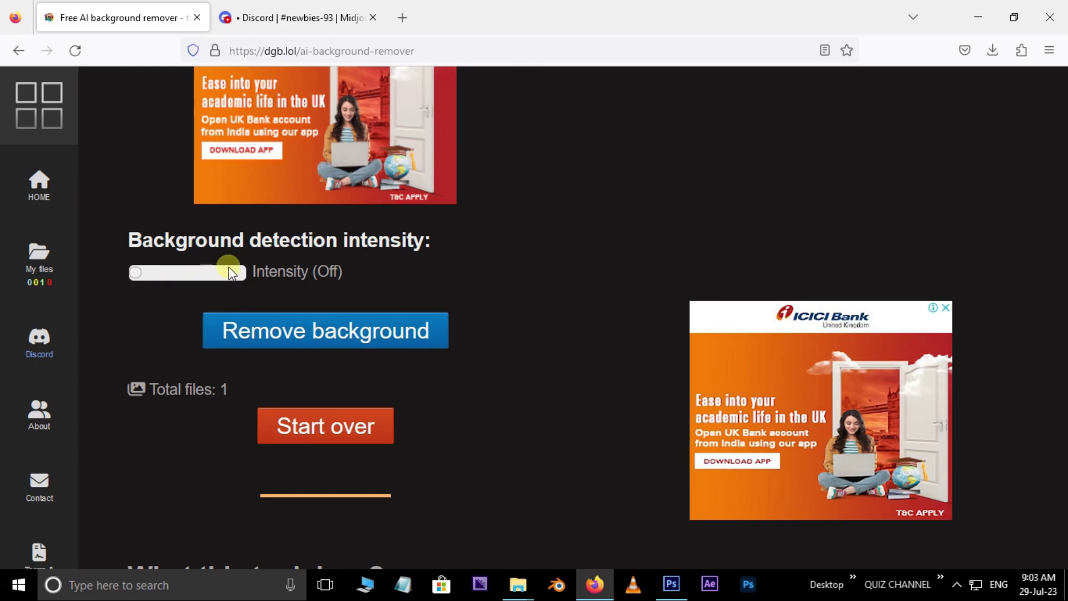
Remove the cartoon girl's background, refresh My files until done, and download the result.
{"action": "left_click", "coordinate": [333, 332]}
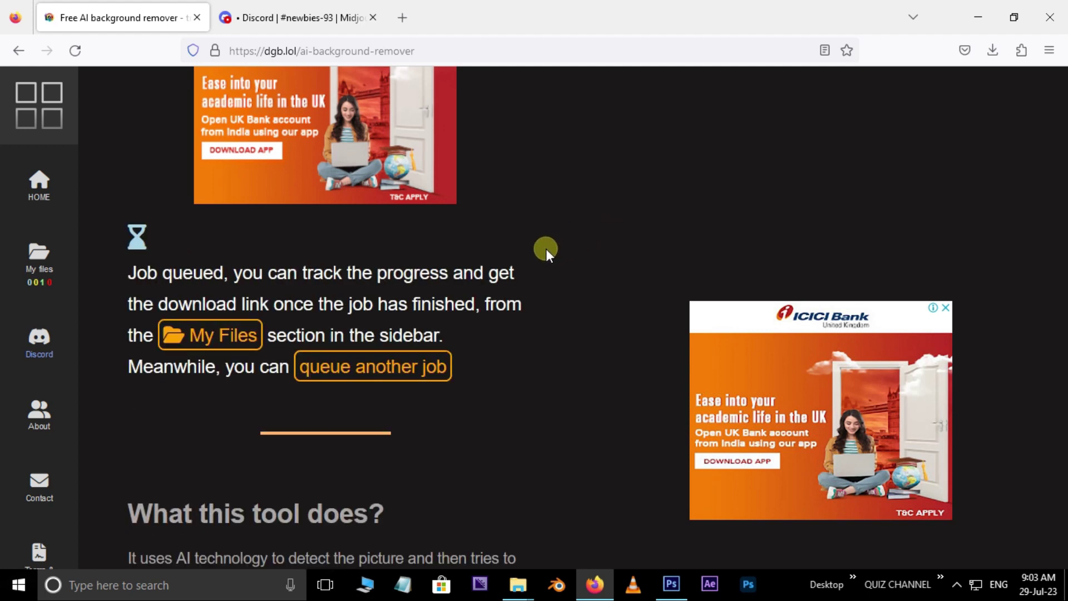
{"action": "left_click", "coordinate": [41, 261]}
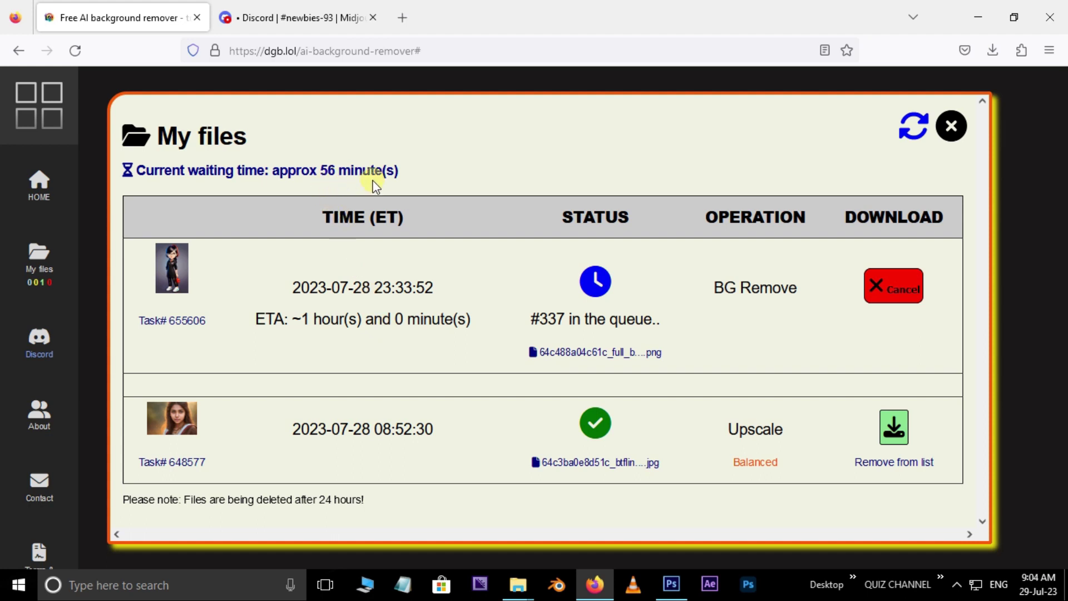
{"action": "left_click", "coordinate": [908, 134]}
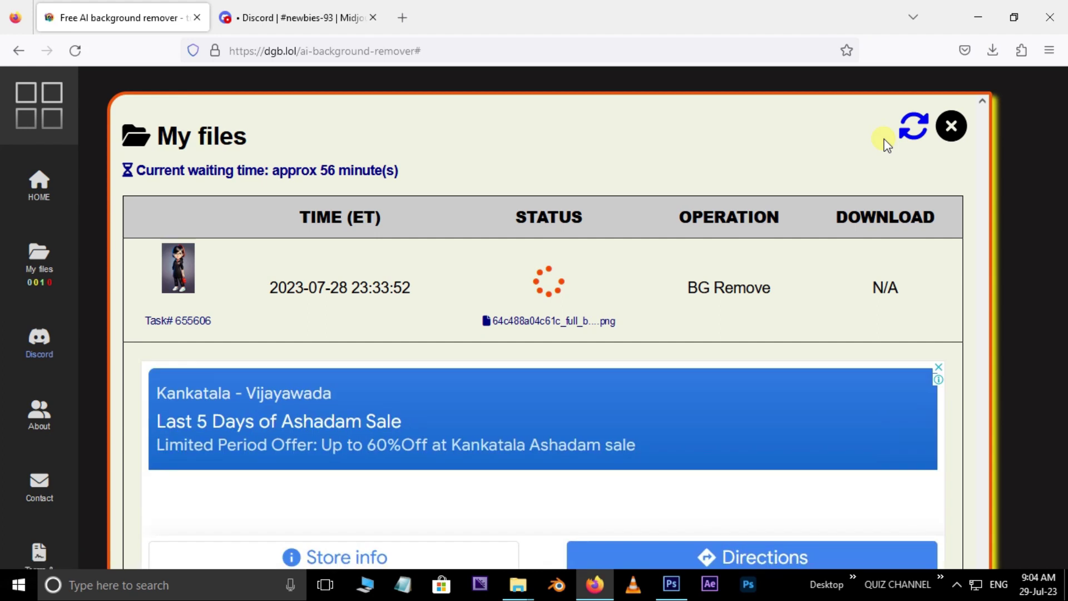
{"action": "left_click", "coordinate": [911, 132]}
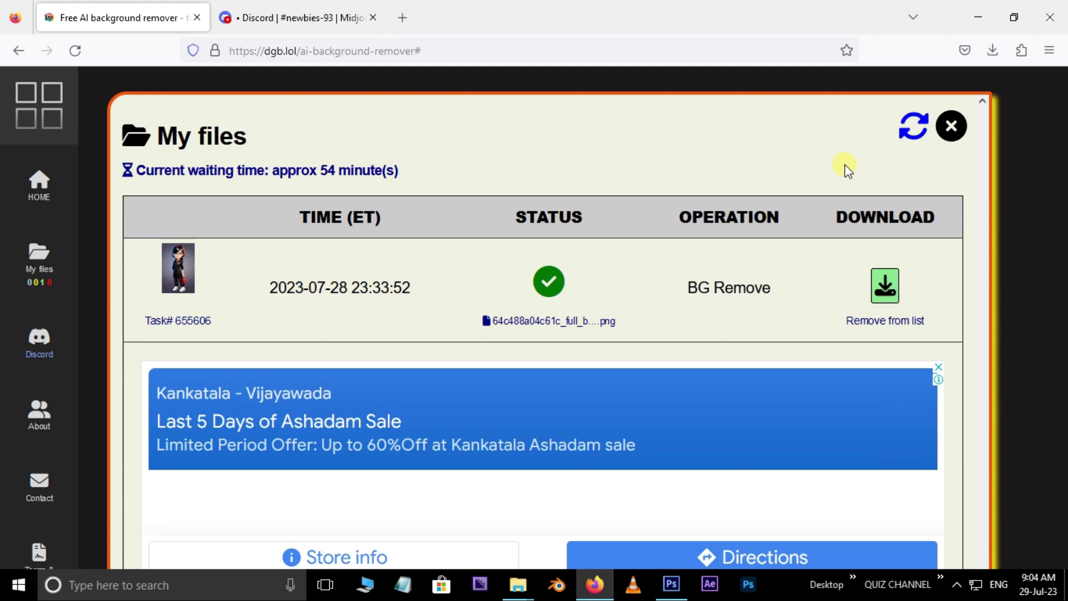
{"action": "left_click", "coordinate": [897, 300]}
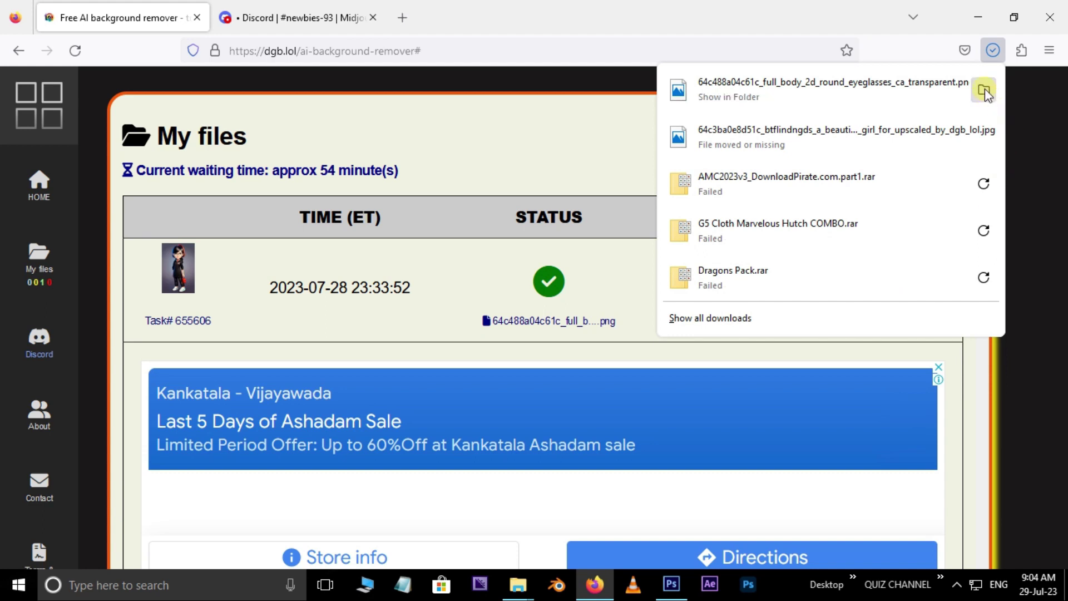
Cut the transparent cartoon girl PNG from Downloads and paste it into 'make ai videos'.
{"action": "left_click", "coordinate": [983, 90]}
{"action": "right_click", "coordinate": [865, 445]}
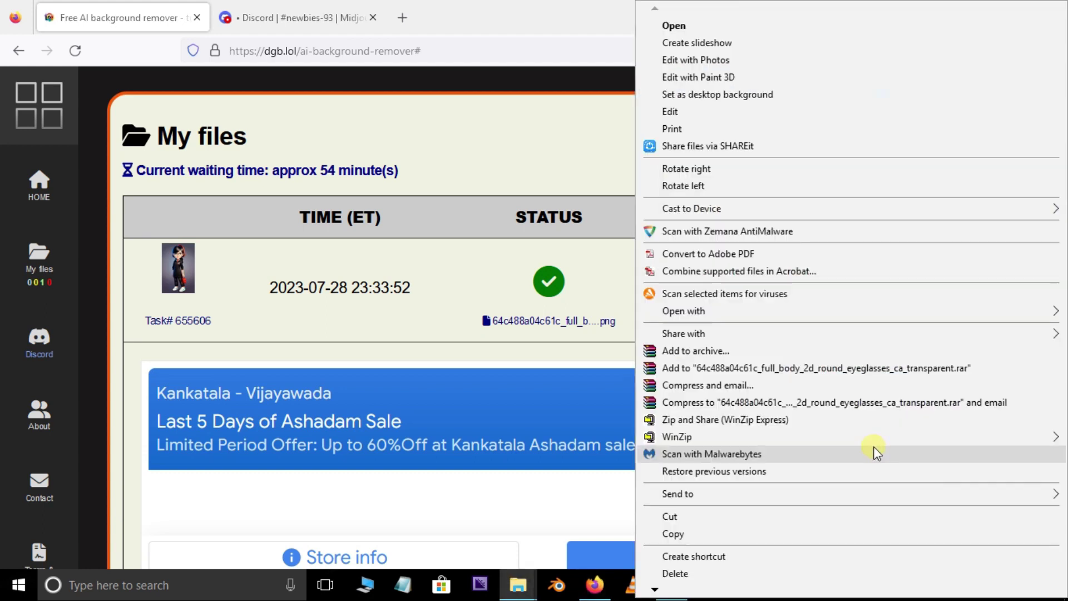
{"action": "left_click", "coordinate": [753, 516]}
{"action": "mouse_move", "coordinate": [518, 585]}
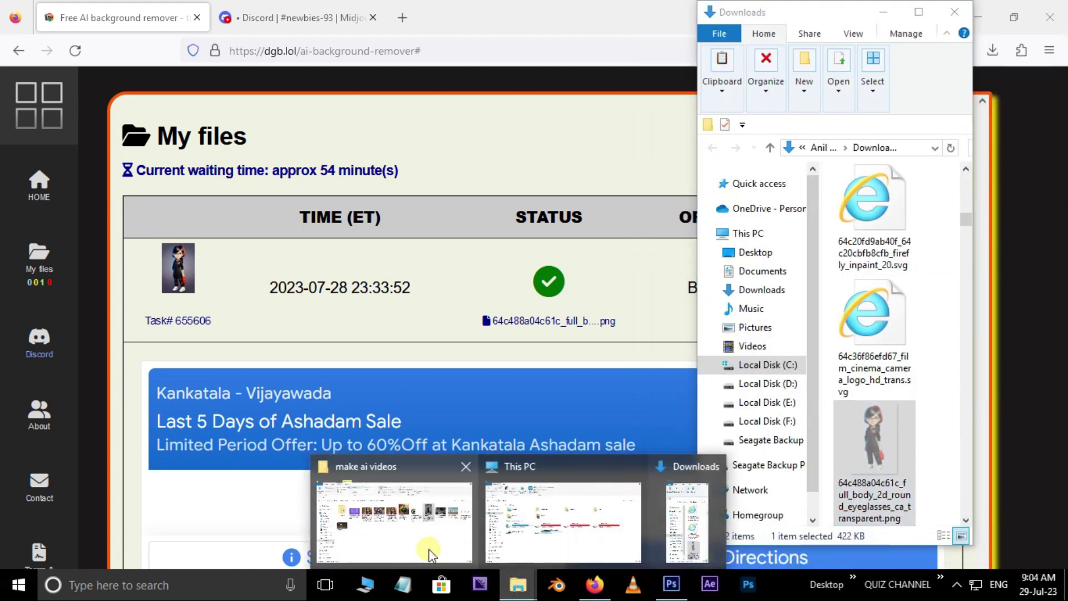
{"action": "left_click", "coordinate": [432, 553]}
{"action": "right_click", "coordinate": [490, 301]}
{"action": "left_click", "coordinate": [533, 410]}
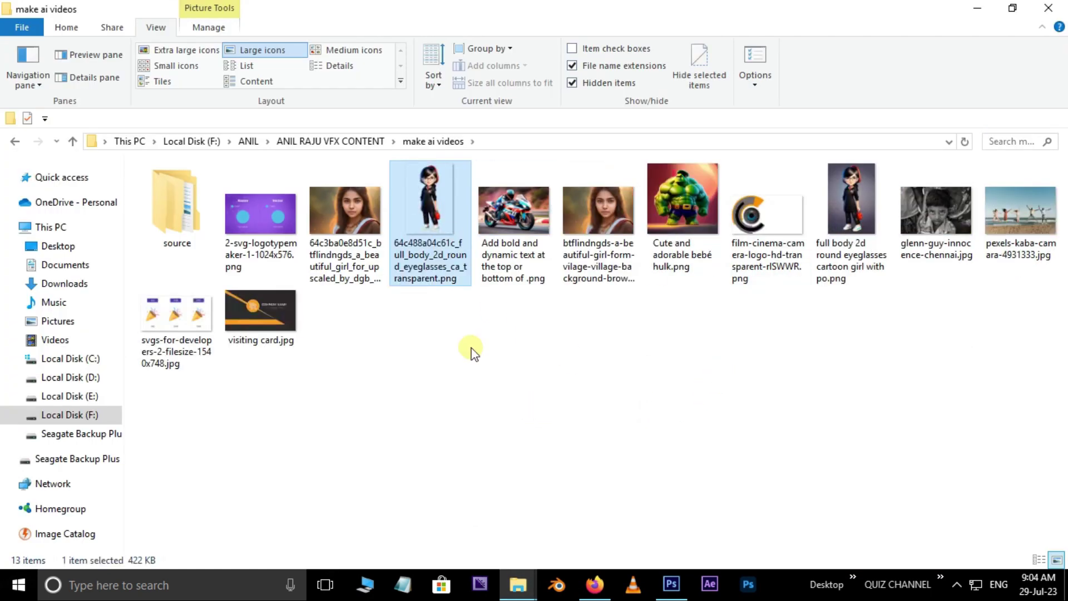
Fill the Photoshop canvas with a bright green foreground colour.
{"action": "left_click", "coordinate": [671, 583]}
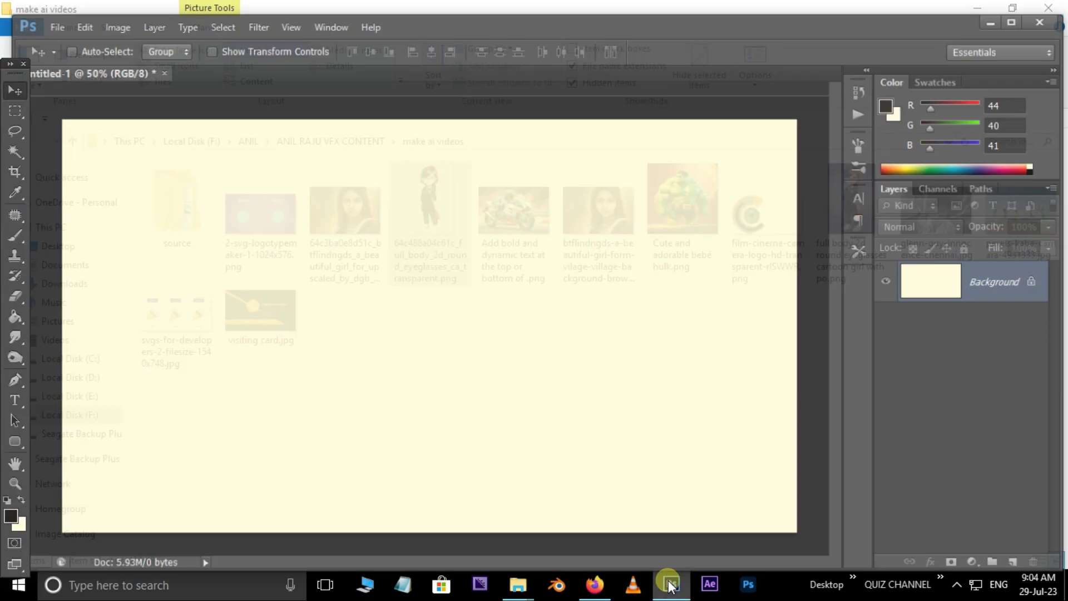
{"action": "left_click", "coordinate": [11, 515]}
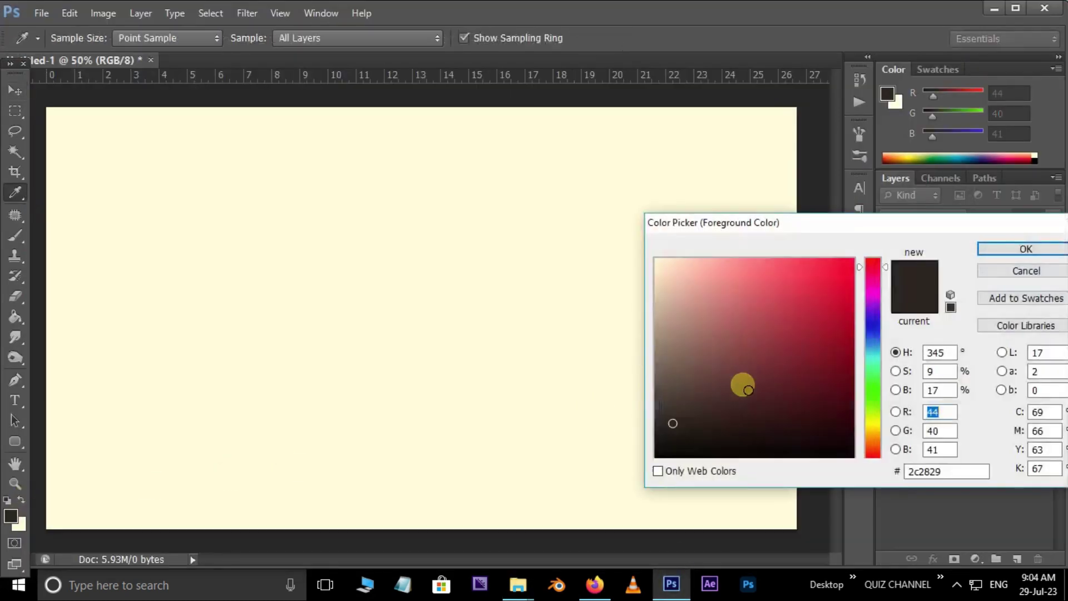
{"action": "left_click", "coordinate": [872, 395]}
{"action": "left_click", "coordinate": [854, 288]}
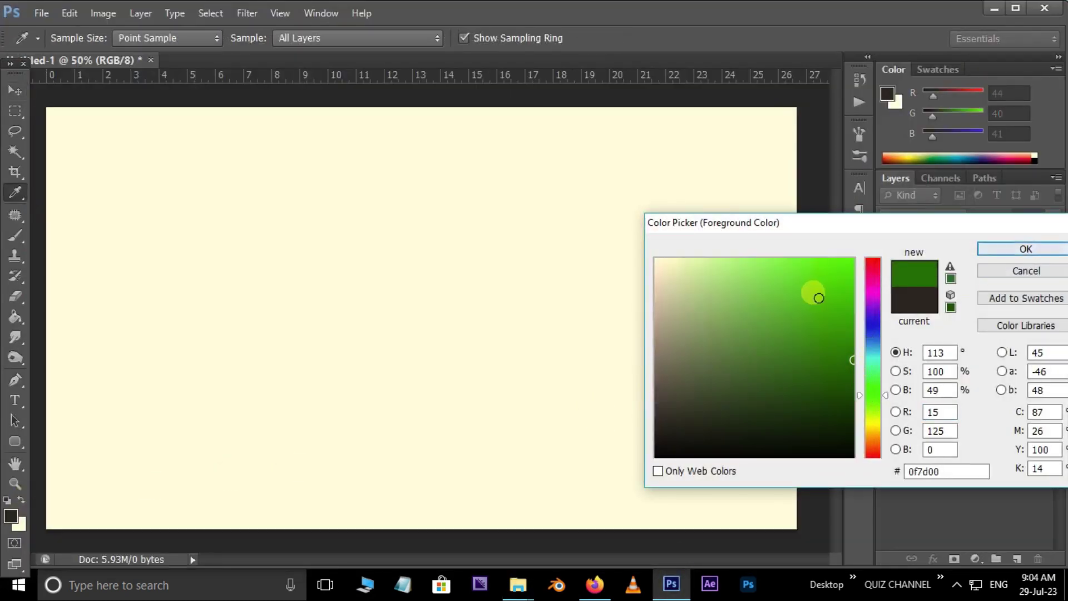
{"action": "left_click", "coordinate": [852, 282]}
{"action": "left_click", "coordinate": [986, 250]}
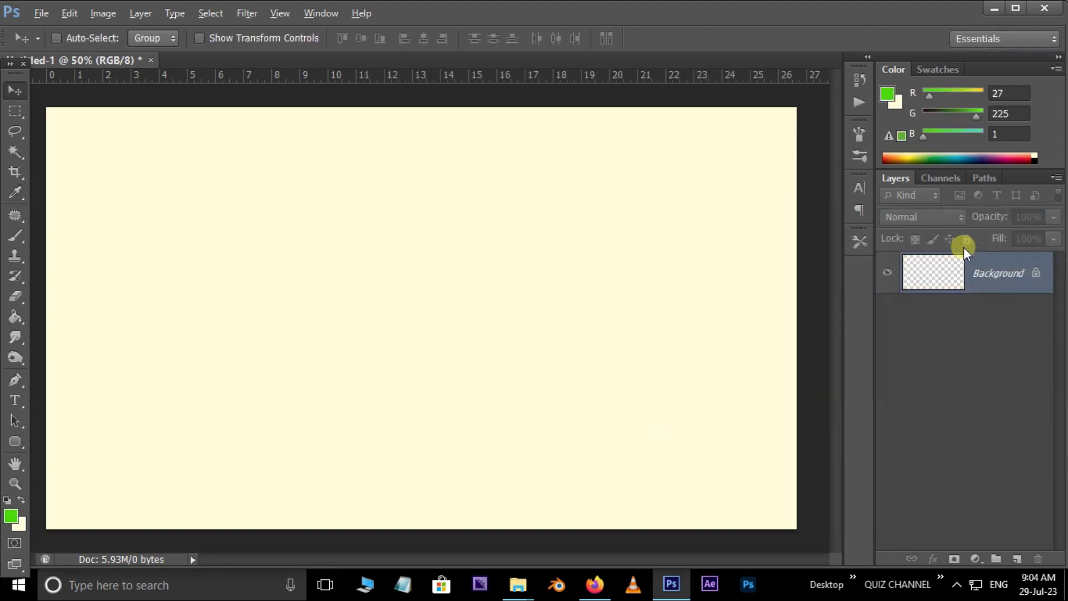
{"action": "key", "text": "alt+BackSpace"}
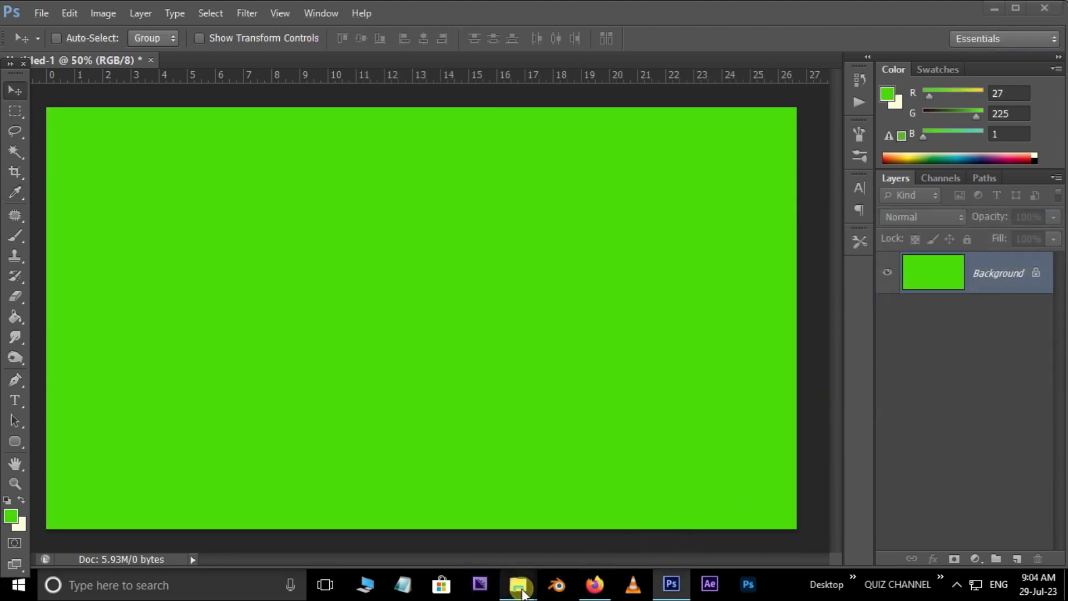
Drag the transparent cartoon girl PNG onto the green canvas as a new layer.
{"action": "mouse_move", "coordinate": [518, 585]}
{"action": "left_click", "coordinate": [423, 535]}
{"action": "left_click_drag", "start_coordinate": [396, 271], "coordinate": [534, 445]}
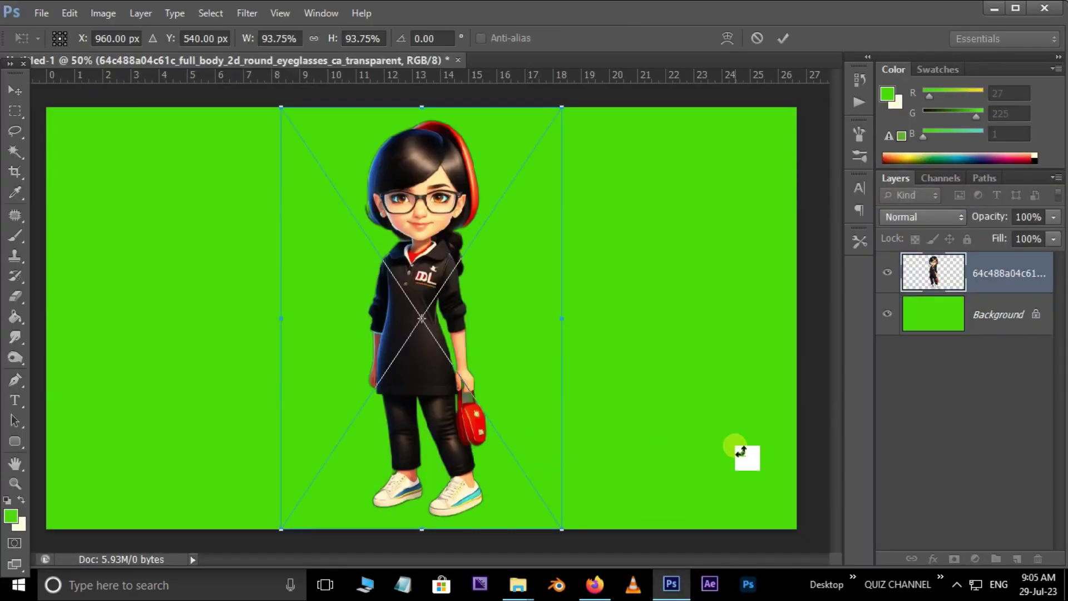
{"action": "key", "text": "Return"}
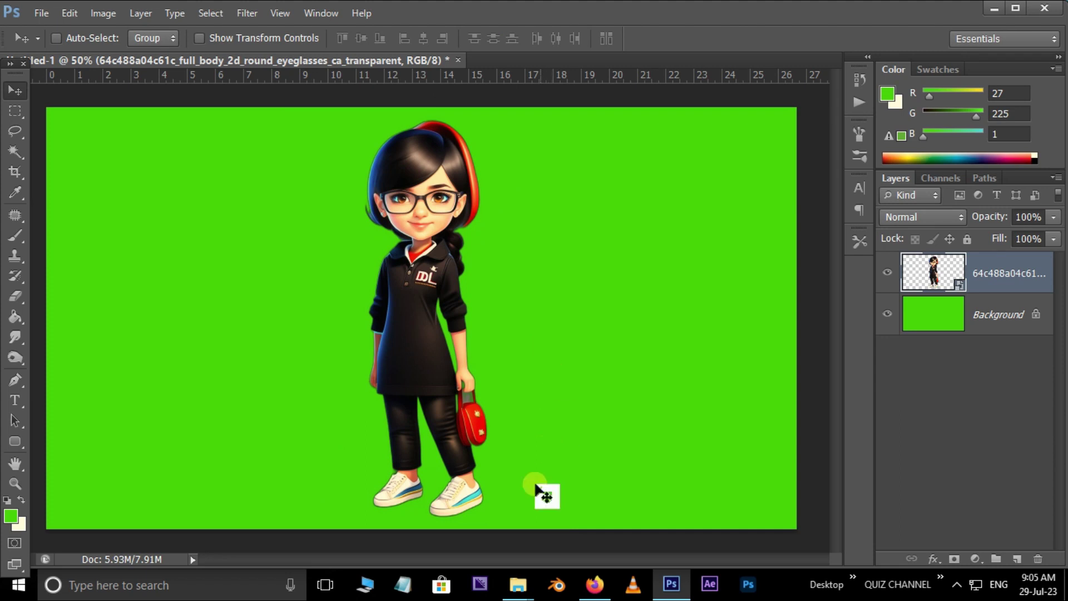
{"action": "mouse_move", "coordinate": [518, 584]}
{"action": "left_click", "coordinate": [389, 512]}
Upload the motorcycle image to the background remover and start removing its background.
{"action": "left_click", "coordinate": [539, 278]}
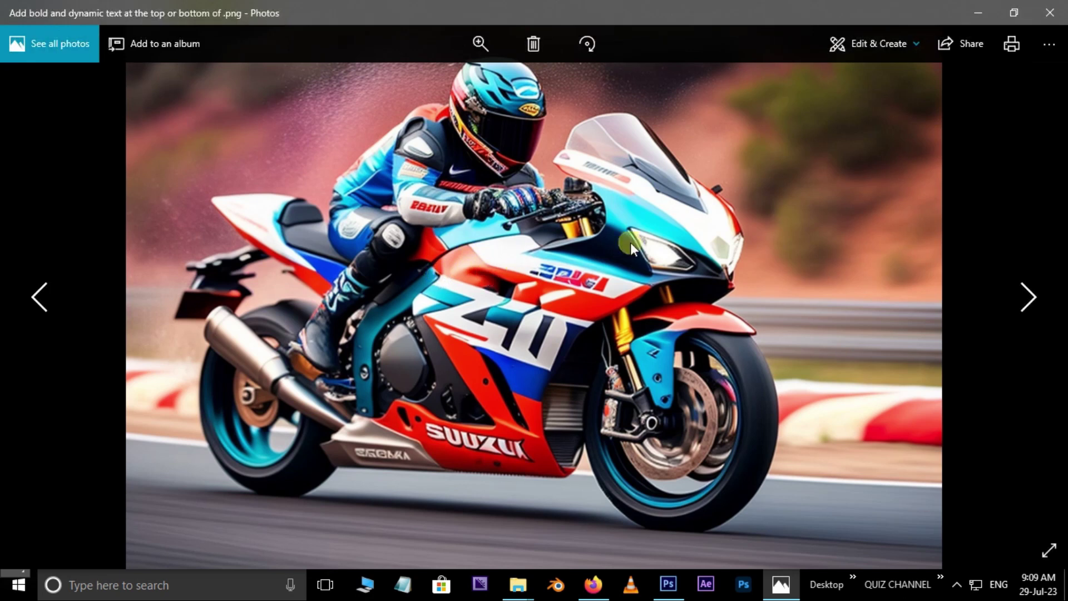
{"action": "left_click", "coordinate": [1051, 12]}
{"action": "left_click_drag", "start_coordinate": [519, 235], "coordinate": [346, 477]}
{"action": "scroll", "coordinate": [438, 419], "scroll_direction": "down", "scroll_amount": 4}
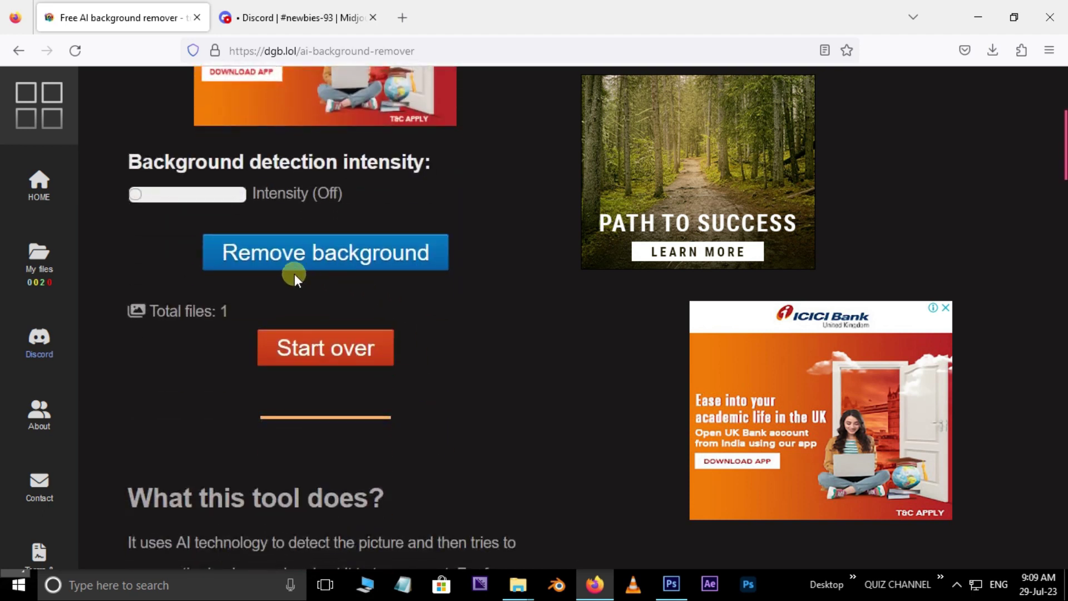
{"action": "left_click", "coordinate": [350, 260]}
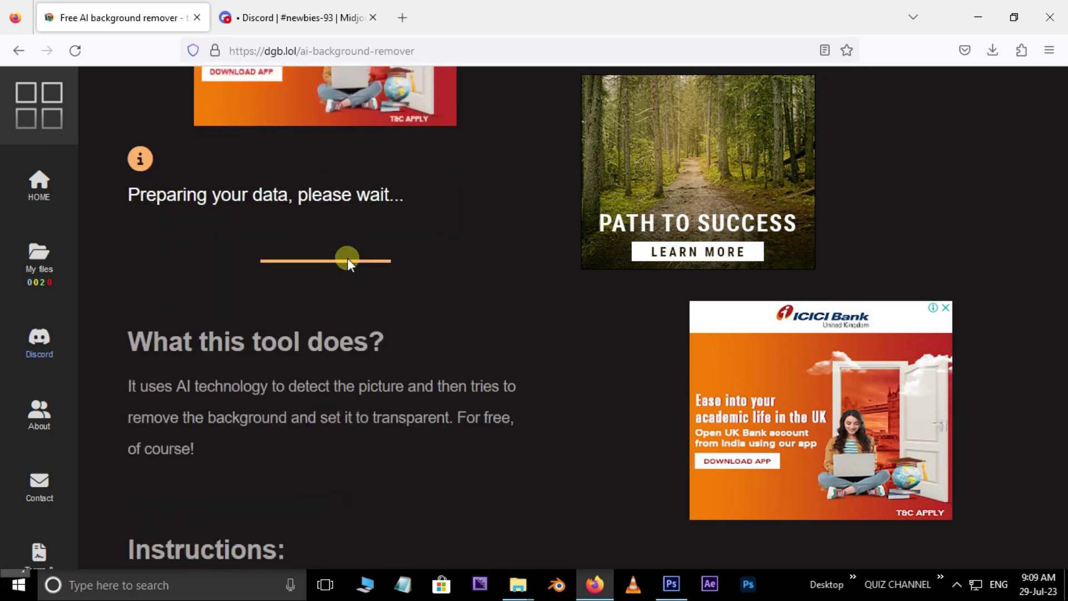
Refresh My files until the motorcycle's BG Remove job shows as finished.
{"action": "left_click", "coordinate": [38, 265]}
{"action": "left_click", "coordinate": [592, 305]}
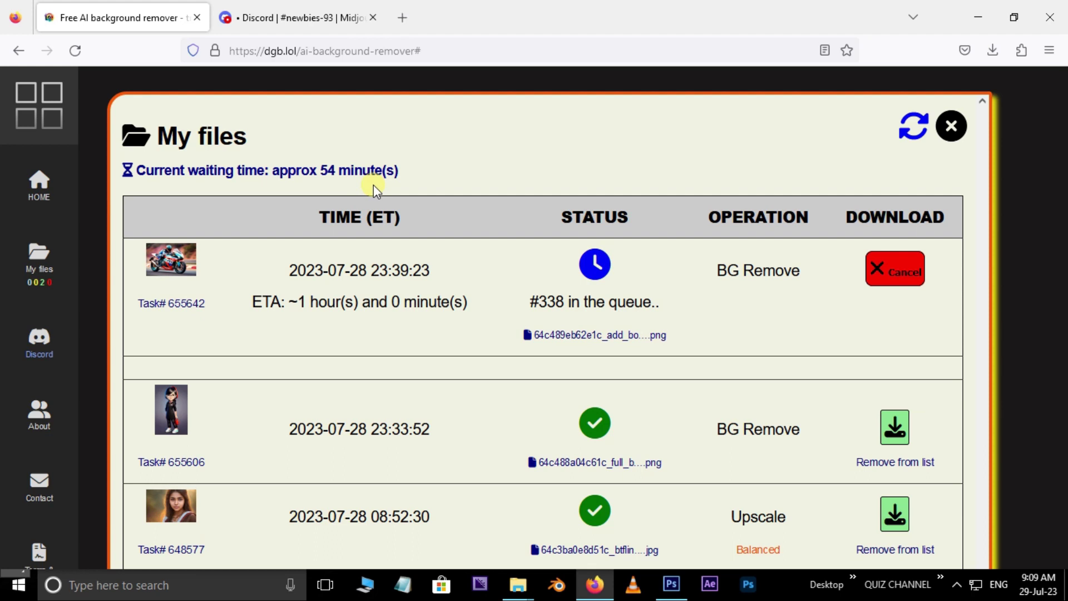
{"action": "left_click", "coordinate": [908, 132]}
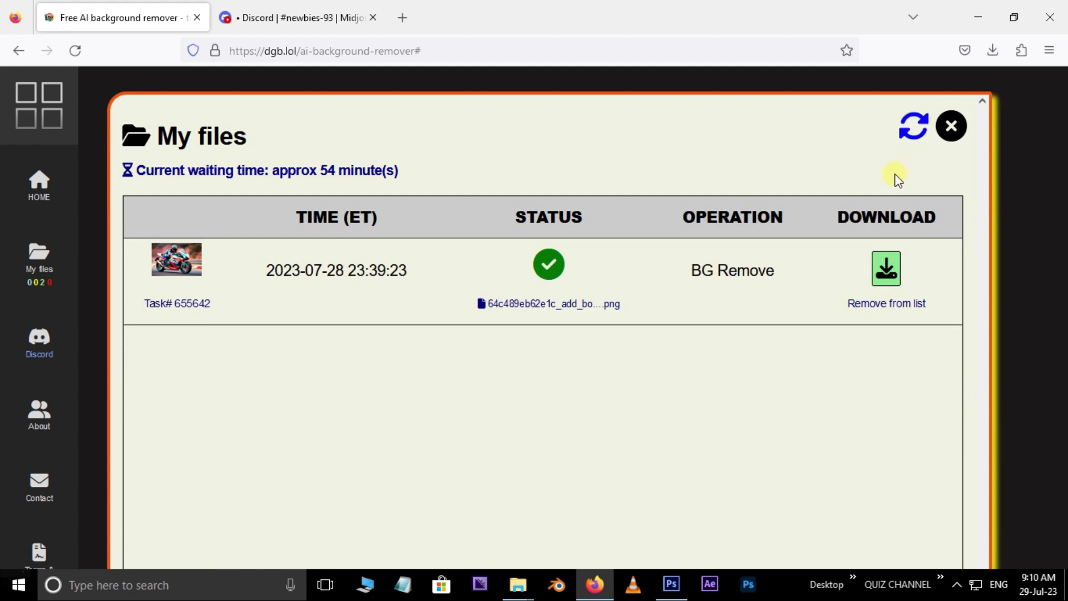
Download the background-free motorcycle PNG and place it left of the girl in Photoshop.
{"action": "left_click", "coordinate": [899, 283]}
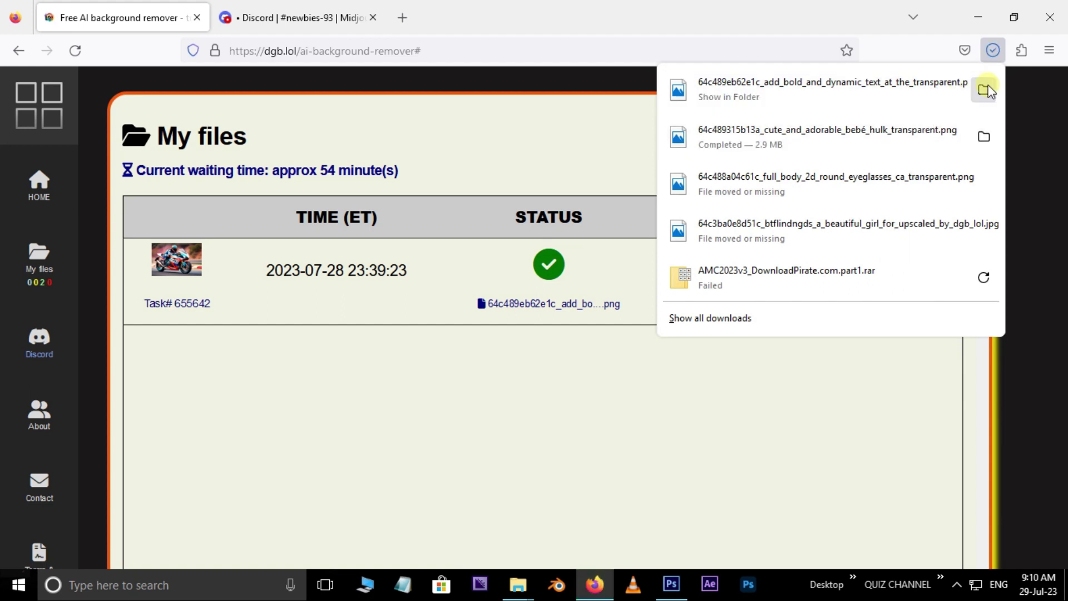
{"action": "left_click", "coordinate": [984, 94]}
{"action": "left_click_drag", "start_coordinate": [878, 478], "coordinate": [615, 381]}
{"action": "left_click_drag", "start_coordinate": [448, 317], "coordinate": [315, 341]}
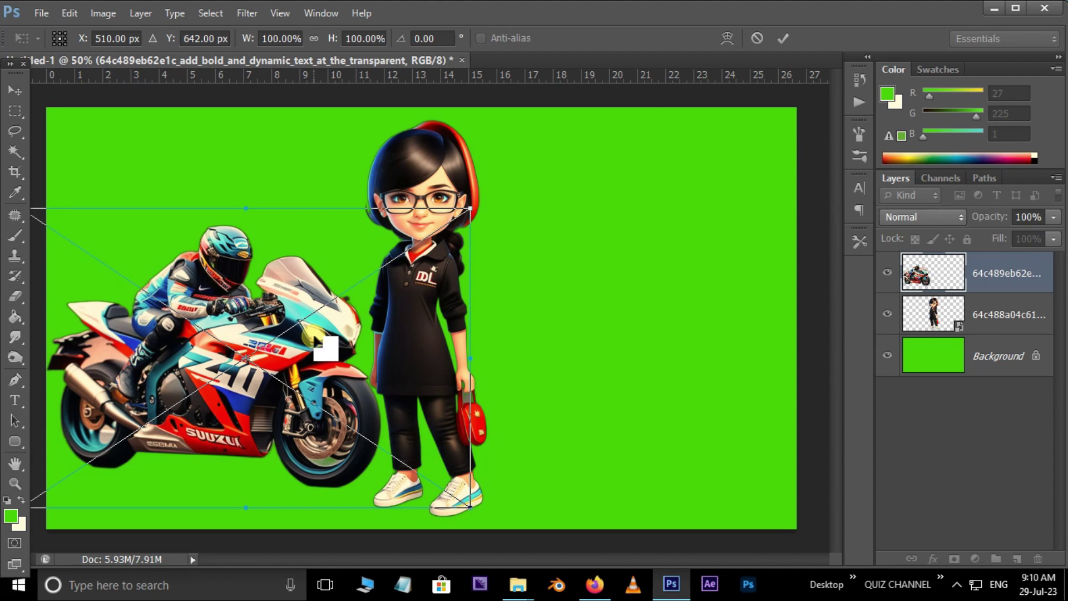
{"action": "key", "text": "Return"}
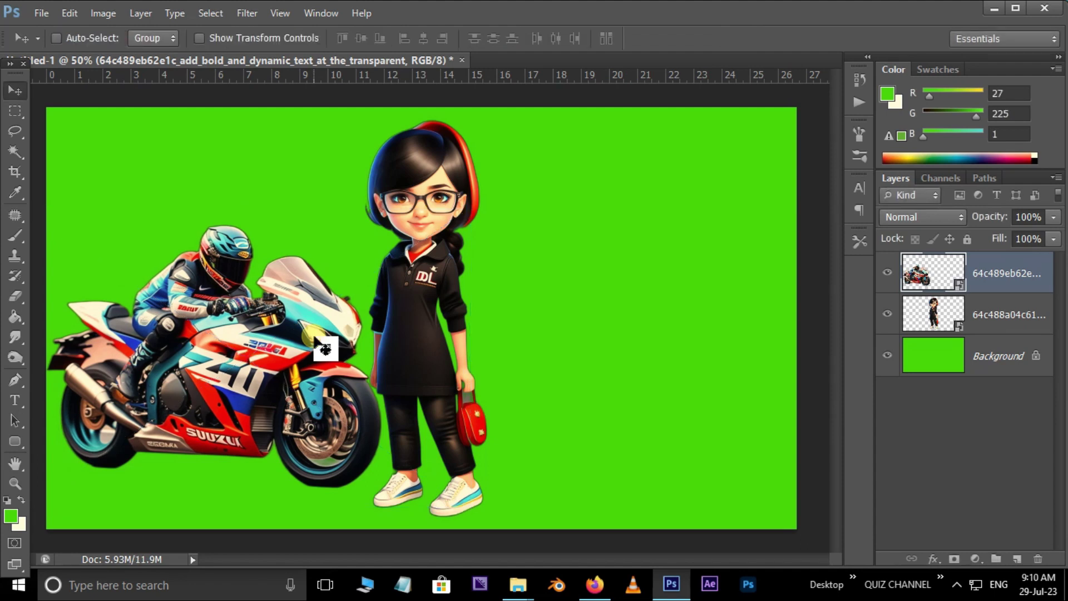
{"action": "left_click", "coordinate": [595, 584]}
{"action": "left_click", "coordinate": [38, 108]}
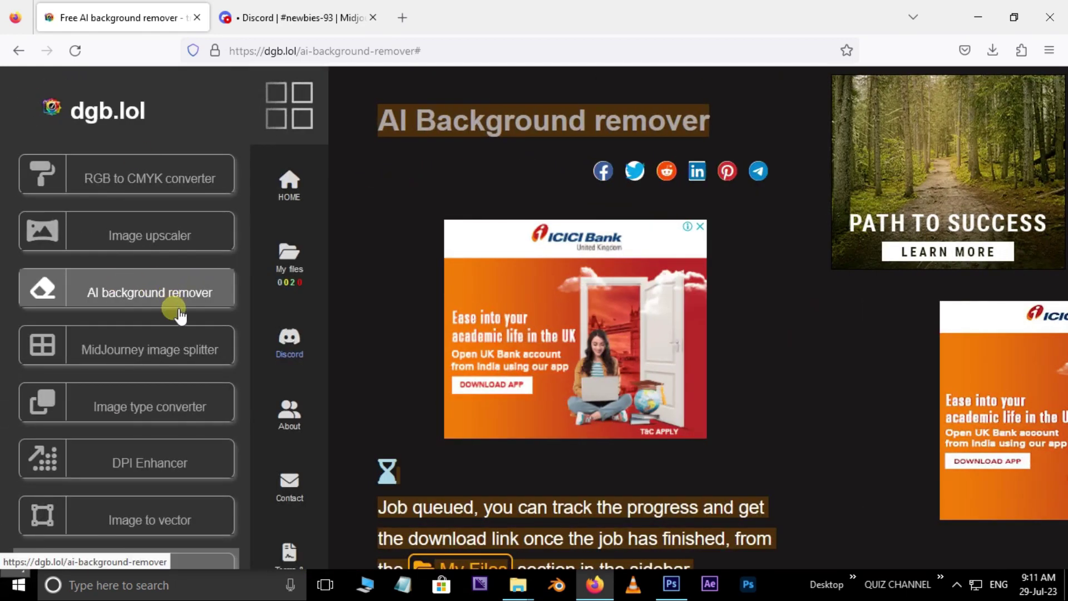
Open the MidJourney image splitter from the tool list and scroll to its URL field.
{"action": "left_click", "coordinate": [162, 353]}
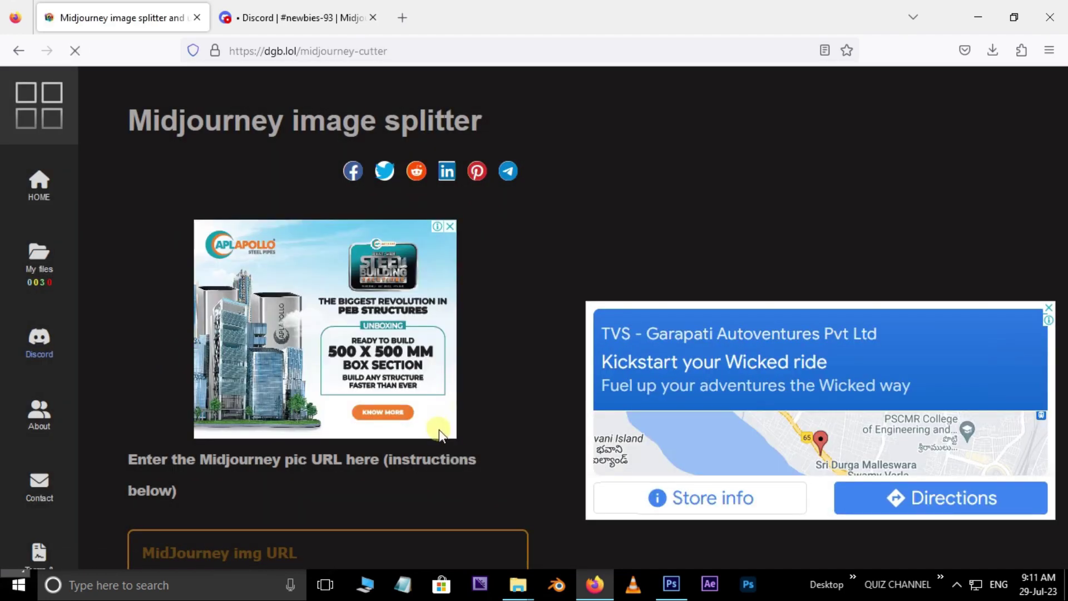
{"action": "scroll", "coordinate": [439, 429], "scroll_direction": "down", "scroll_amount": 4}
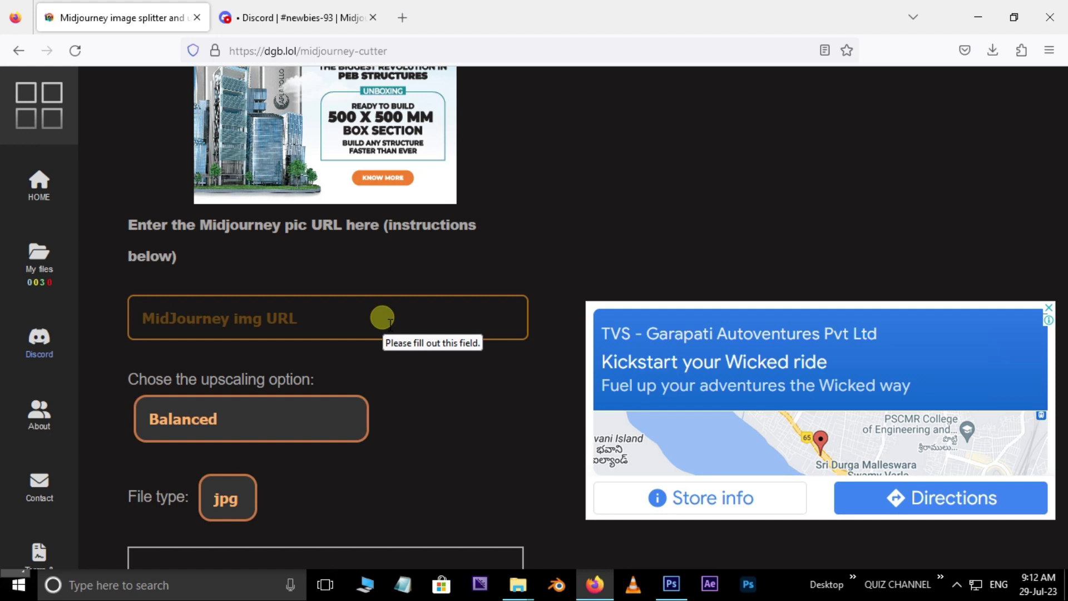
{"action": "left_click", "coordinate": [299, 25]}
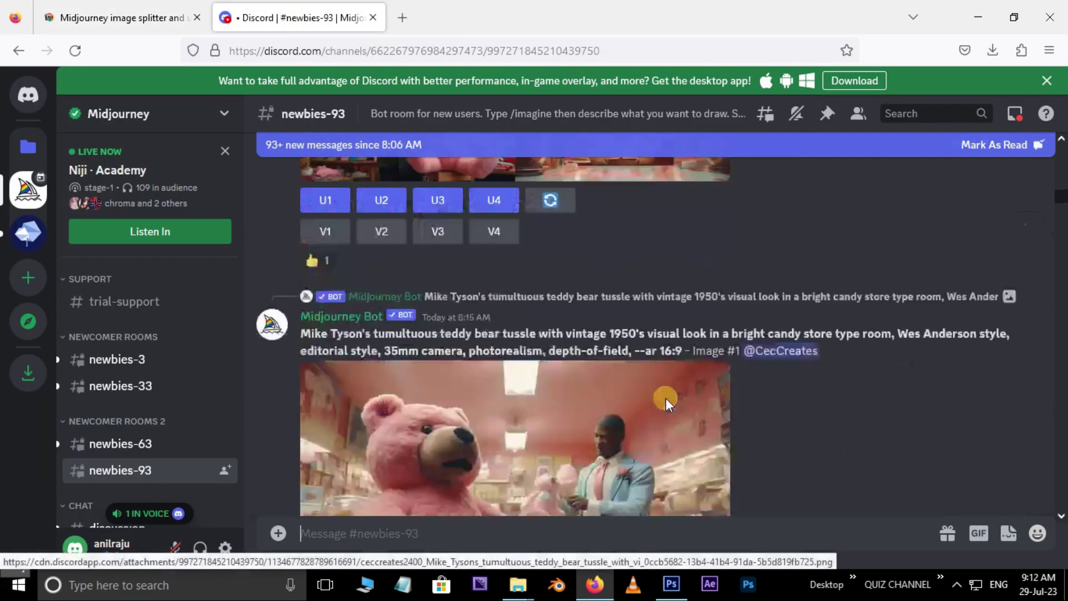
Open the four-kitten Midjourney grid from Discord in a tab and copy its image link.
{"action": "scroll", "coordinate": [668, 399], "scroll_direction": "down", "scroll_amount": 15}
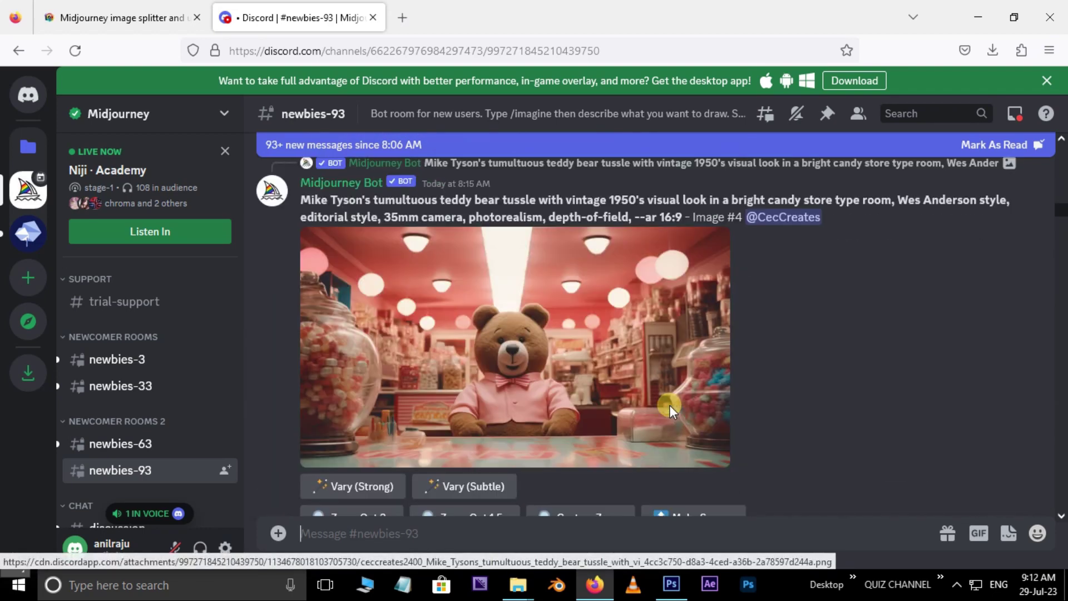
{"action": "scroll", "coordinate": [675, 400], "scroll_direction": "down", "scroll_amount": 10}
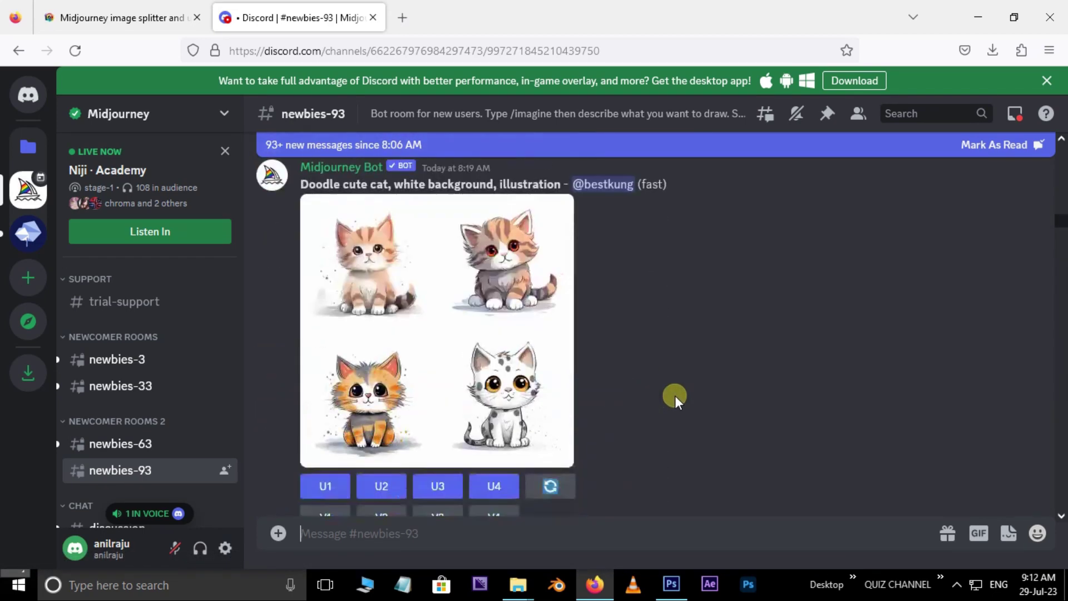
{"action": "scroll", "coordinate": [676, 393], "scroll_direction": "up", "scroll_amount": 2}
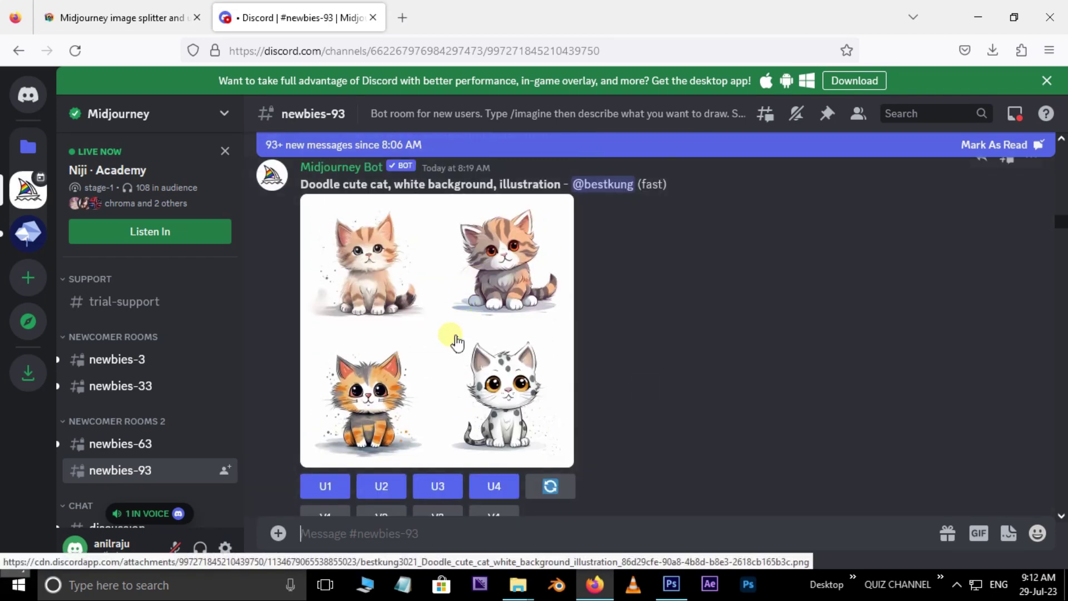
{"action": "left_click", "coordinate": [436, 332]}
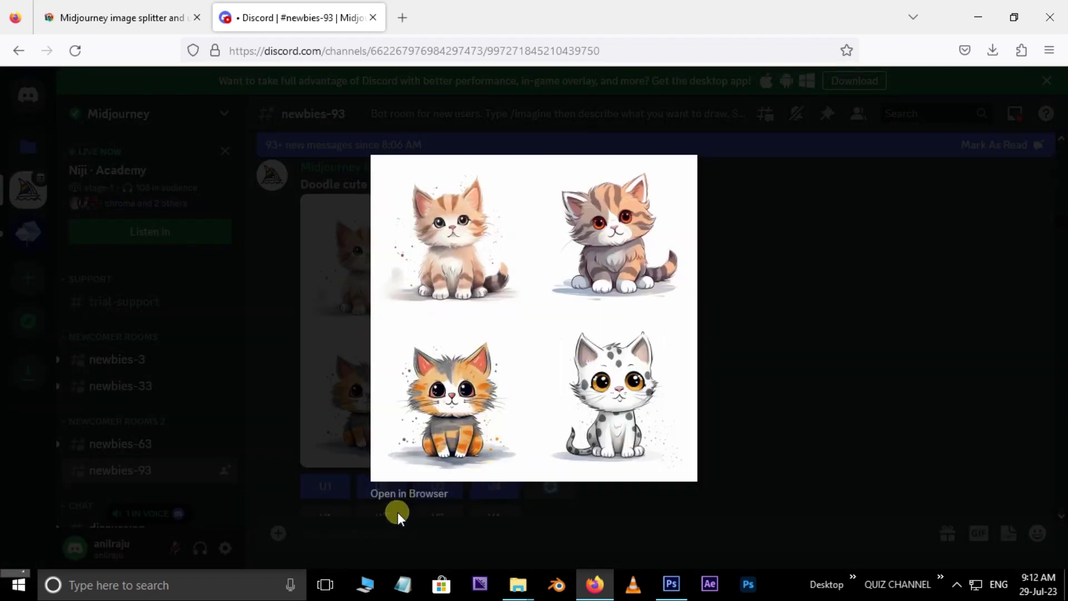
{"action": "left_click", "coordinate": [422, 495]}
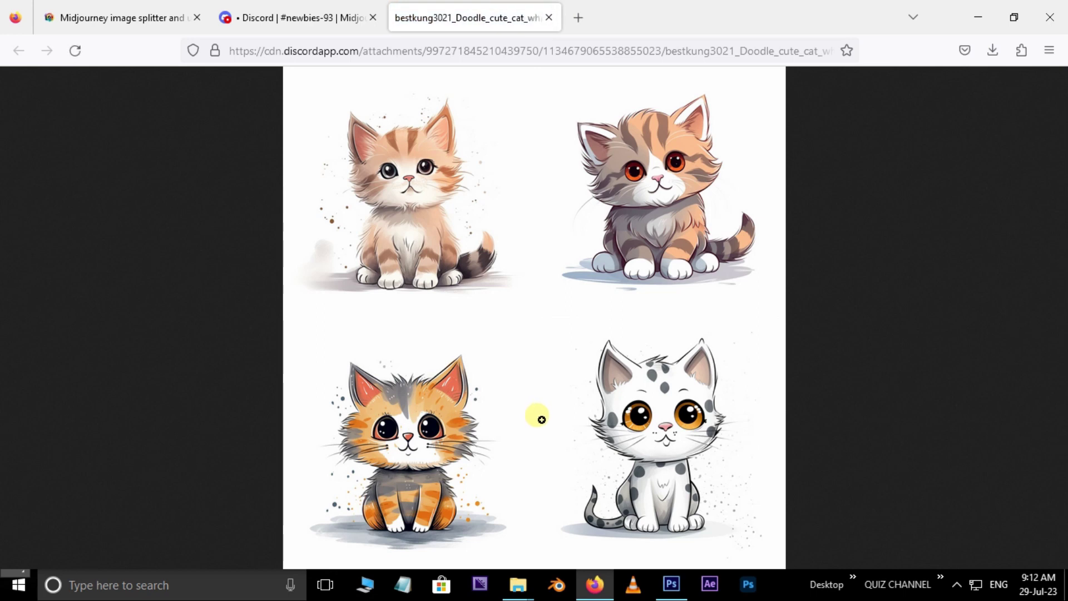
{"action": "right_click", "coordinate": [520, 312]}
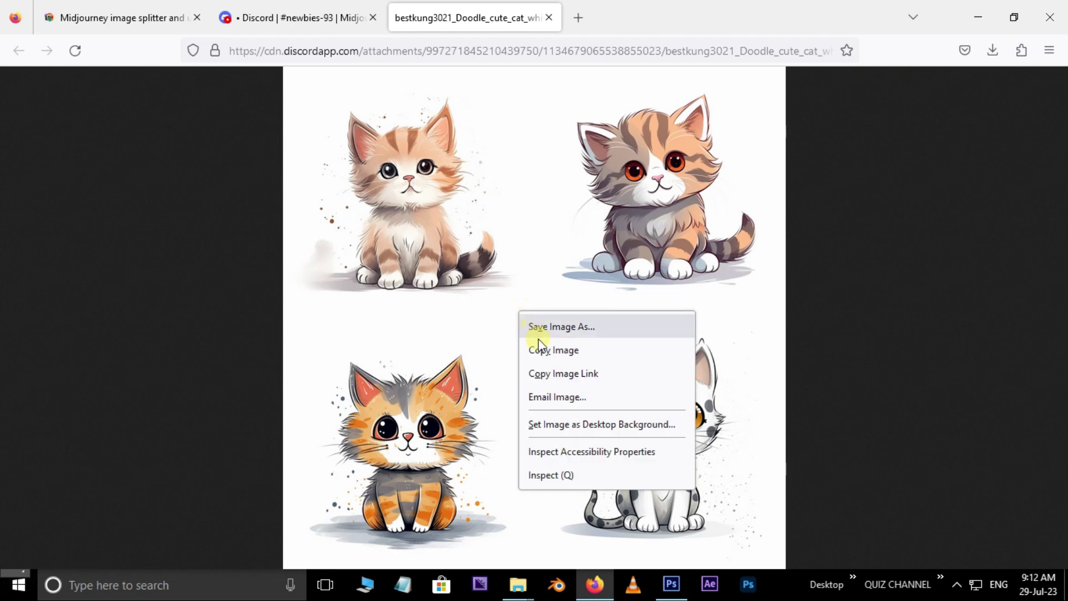
{"action": "left_click", "coordinate": [569, 378]}
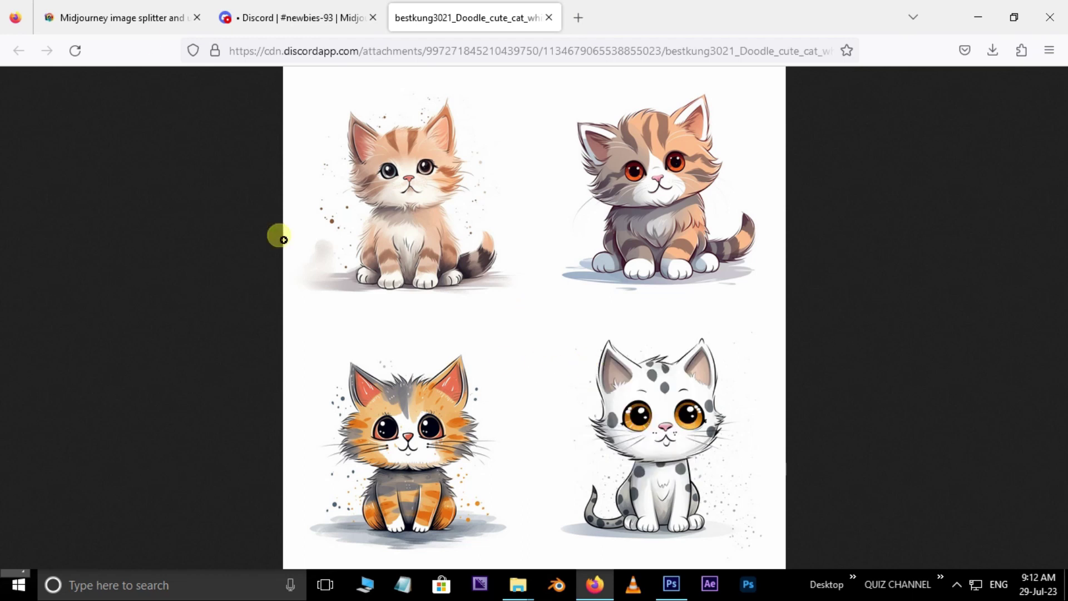
{"action": "left_click", "coordinate": [134, 17]}
Paste the Midjourney grid link and choose Cartoon/Drawing upscaling with jpg output.
{"action": "left_click", "coordinate": [280, 317]}
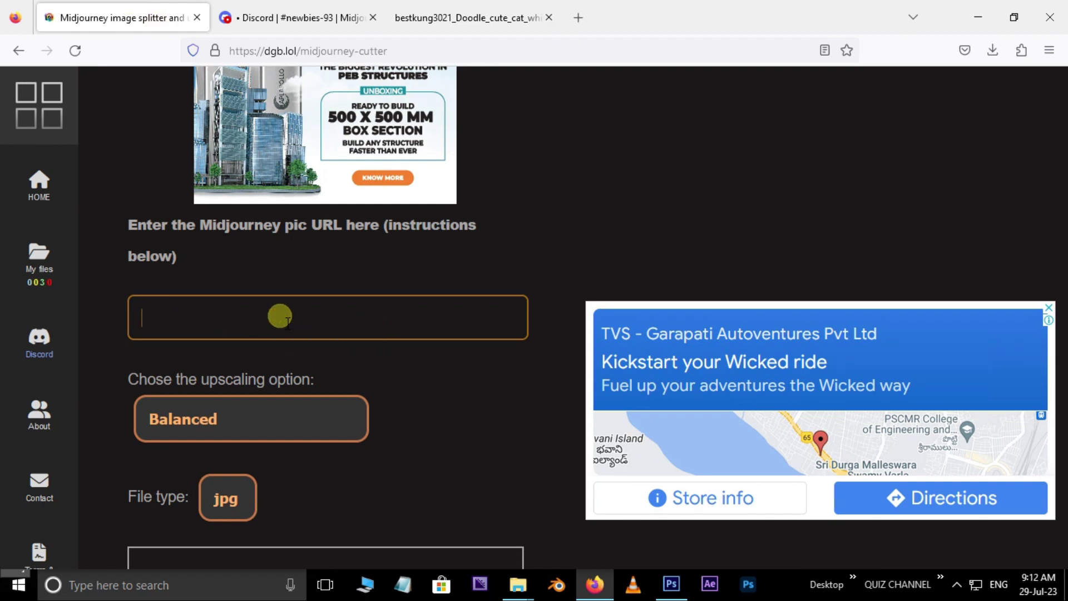
{"action": "right_click", "coordinate": [280, 315]}
{"action": "left_click", "coordinate": [312, 431]}
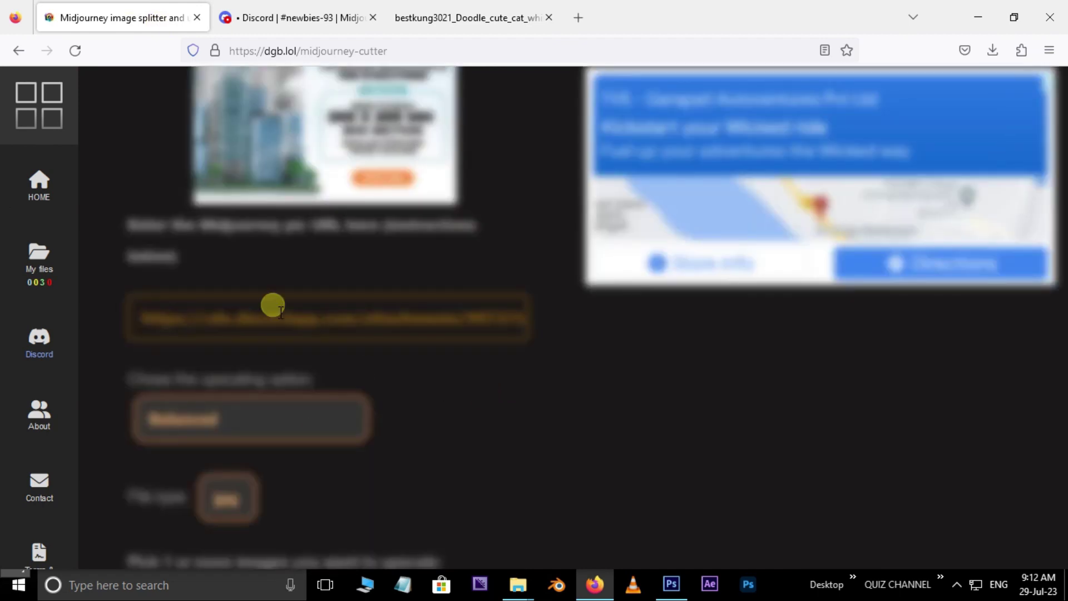
{"action": "left_click", "coordinate": [283, 341]}
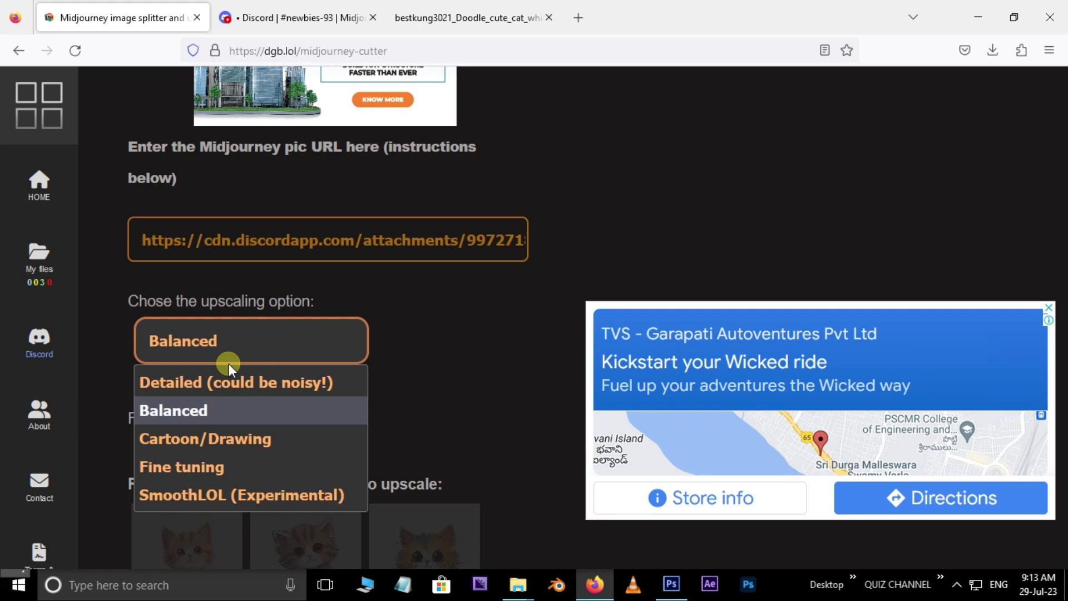
{"action": "left_click", "coordinate": [201, 439]}
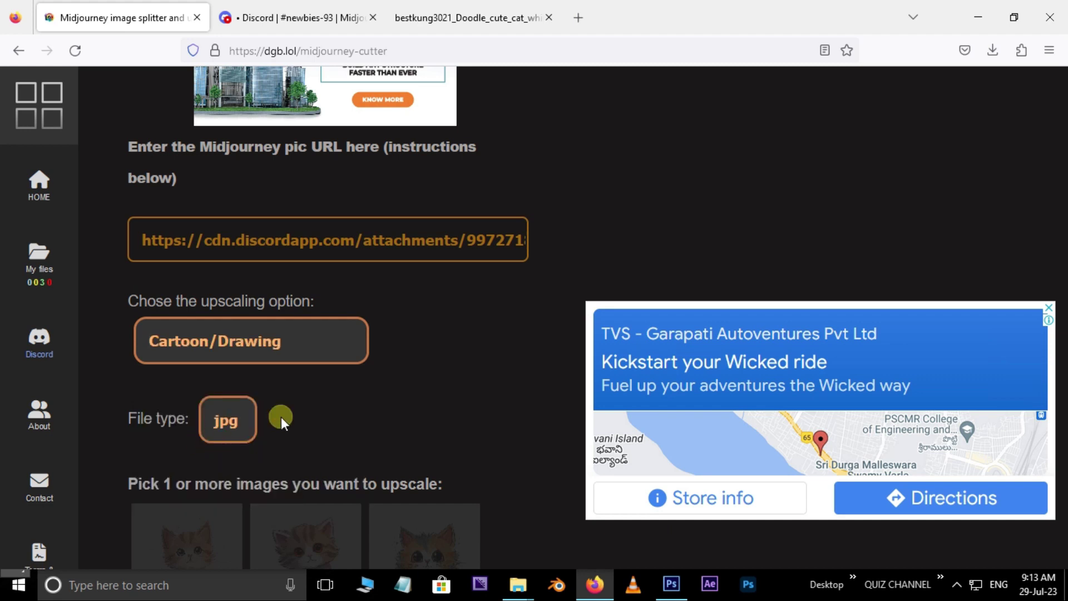
{"action": "left_click", "coordinate": [487, 12]}
{"action": "left_click", "coordinate": [123, 17]}
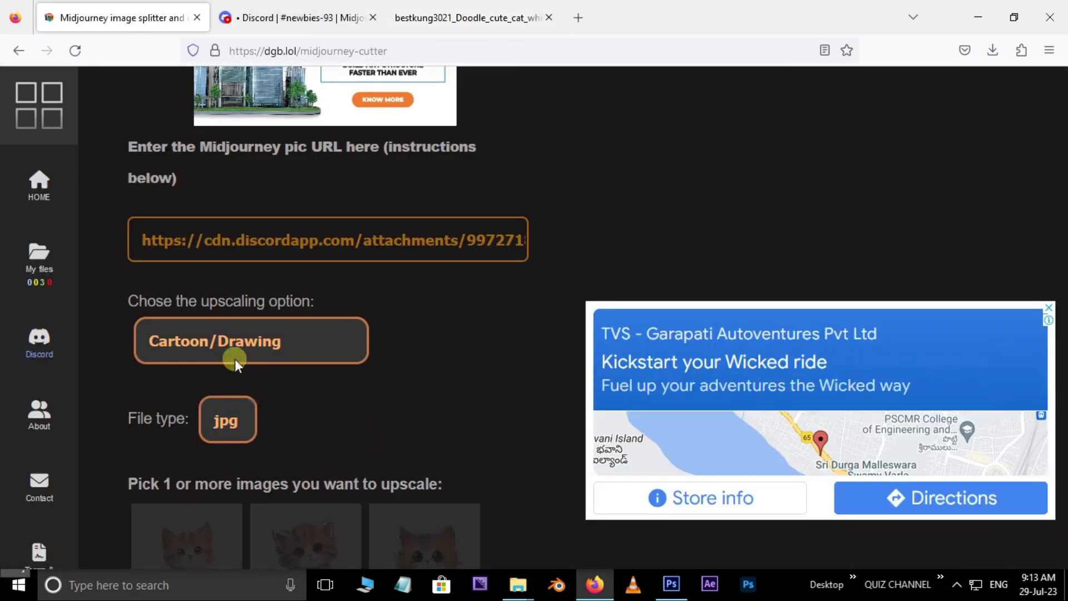
{"action": "scroll", "coordinate": [438, 367], "scroll_direction": "down", "scroll_amount": 3}
{"action": "left_click", "coordinate": [226, 265]}
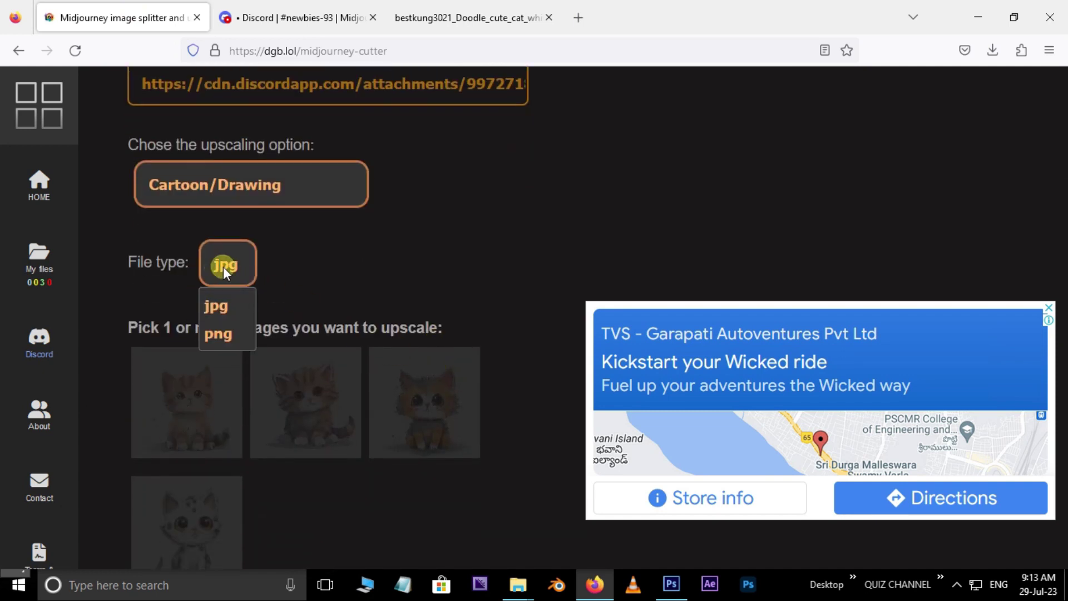
{"action": "left_click", "coordinate": [218, 307]}
Select all four split cat images and submit the upscale job.
{"action": "scroll", "coordinate": [417, 231], "scroll_direction": "down", "scroll_amount": 3}
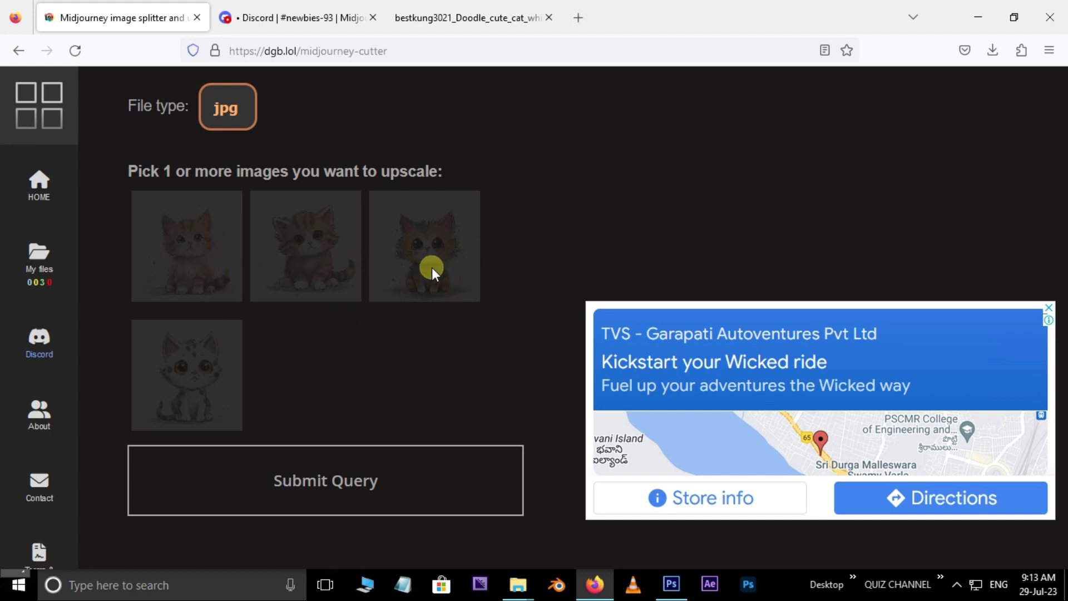
{"action": "left_click", "coordinate": [203, 256]}
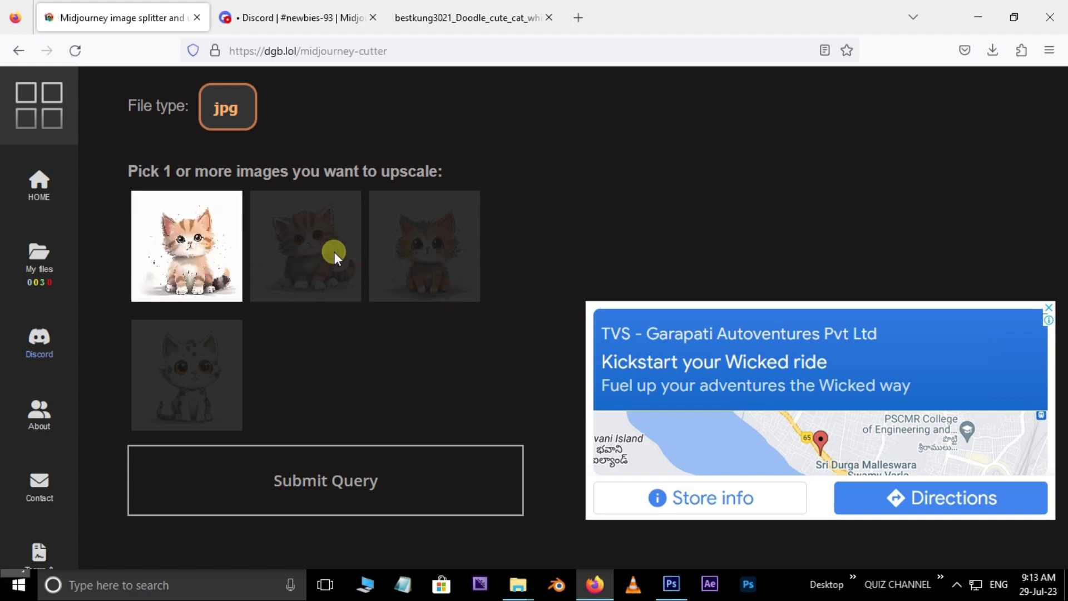
{"action": "left_click", "coordinate": [334, 251]}
{"action": "left_click", "coordinate": [388, 270]}
{"action": "left_click", "coordinate": [230, 349]}
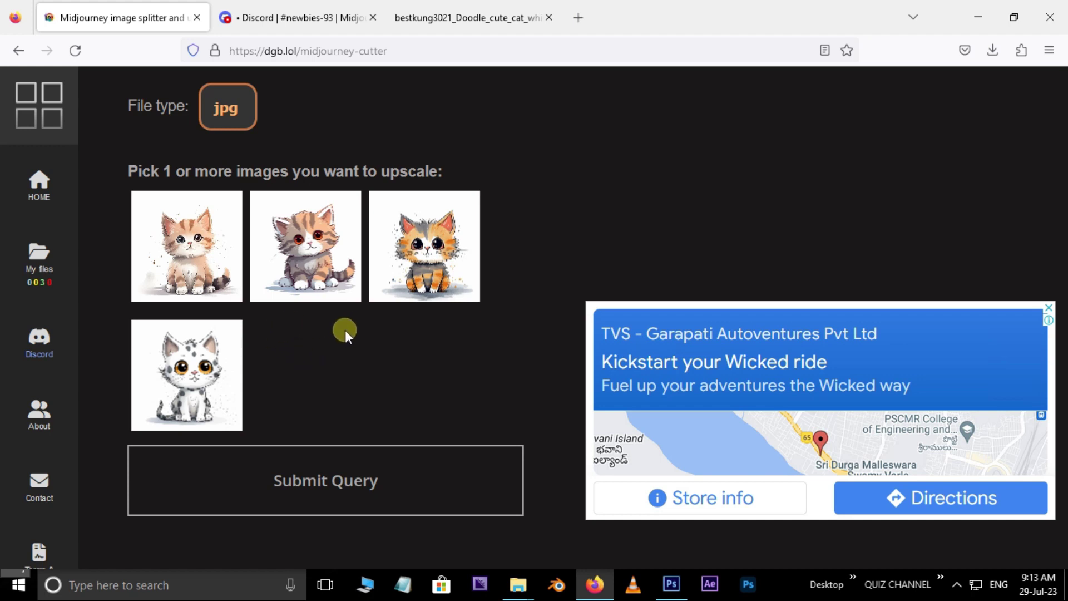
{"action": "left_click", "coordinate": [228, 366]}
{"action": "left_click", "coordinate": [411, 287]}
{"action": "left_click", "coordinate": [327, 480]}
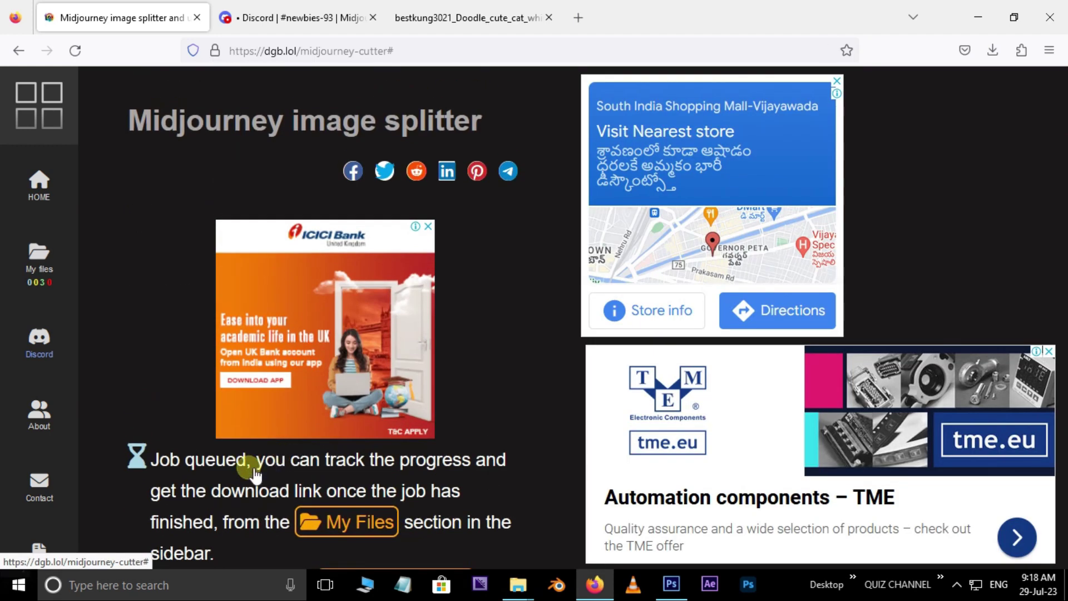
{"action": "left_click", "coordinate": [39, 105]}
{"action": "scroll", "coordinate": [289, 345], "scroll_direction": "down", "scroll_amount": 2}
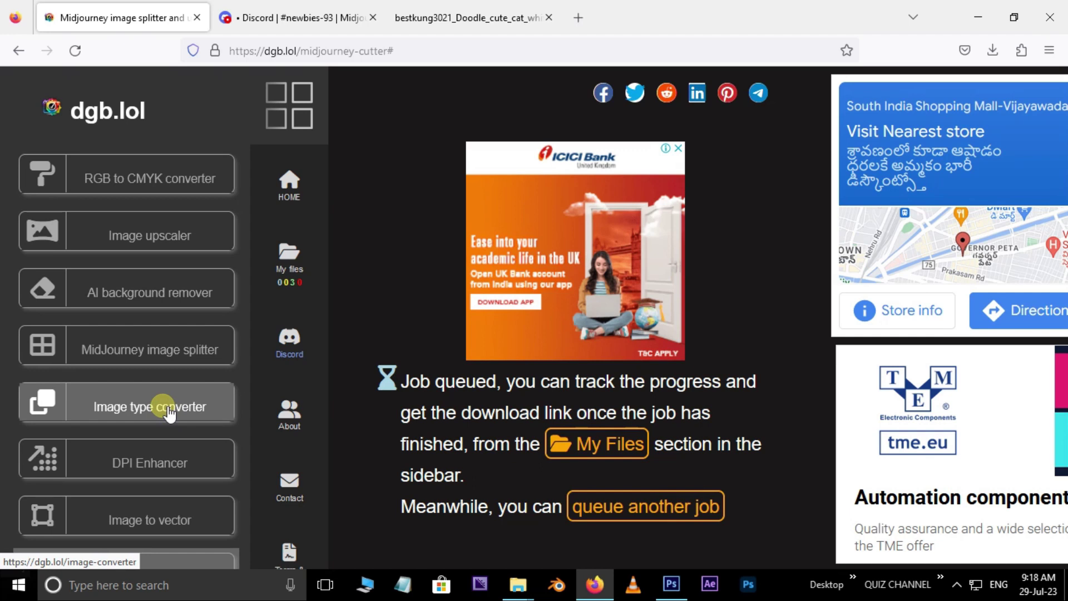
Open the Image type converter and review its output formats, keeping WebP selected.
{"action": "left_click", "coordinate": [166, 409]}
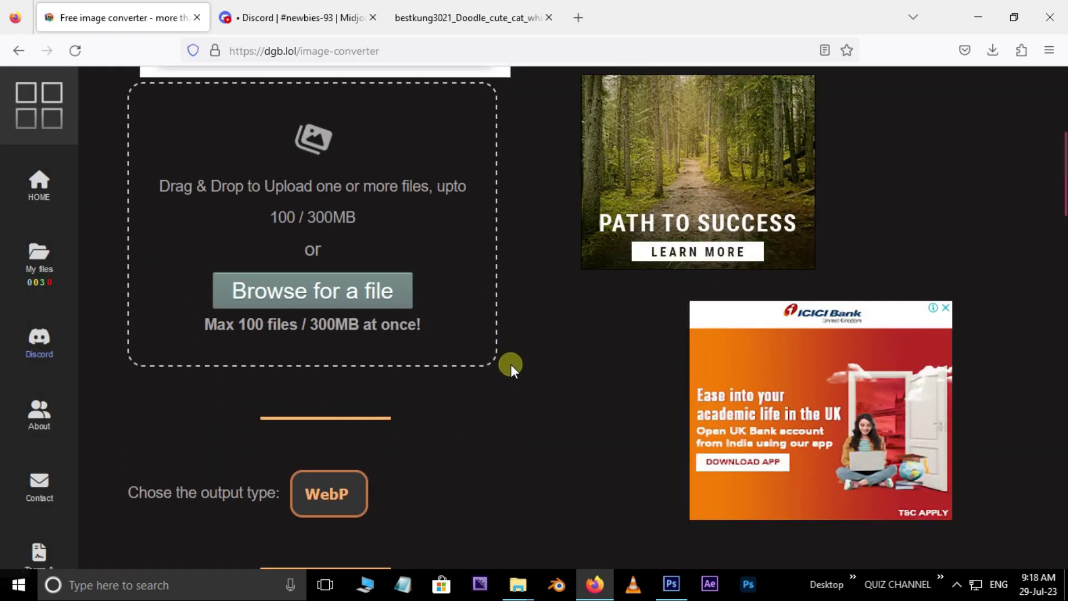
{"action": "scroll", "coordinate": [511, 365], "scroll_direction": "down", "scroll_amount": 3}
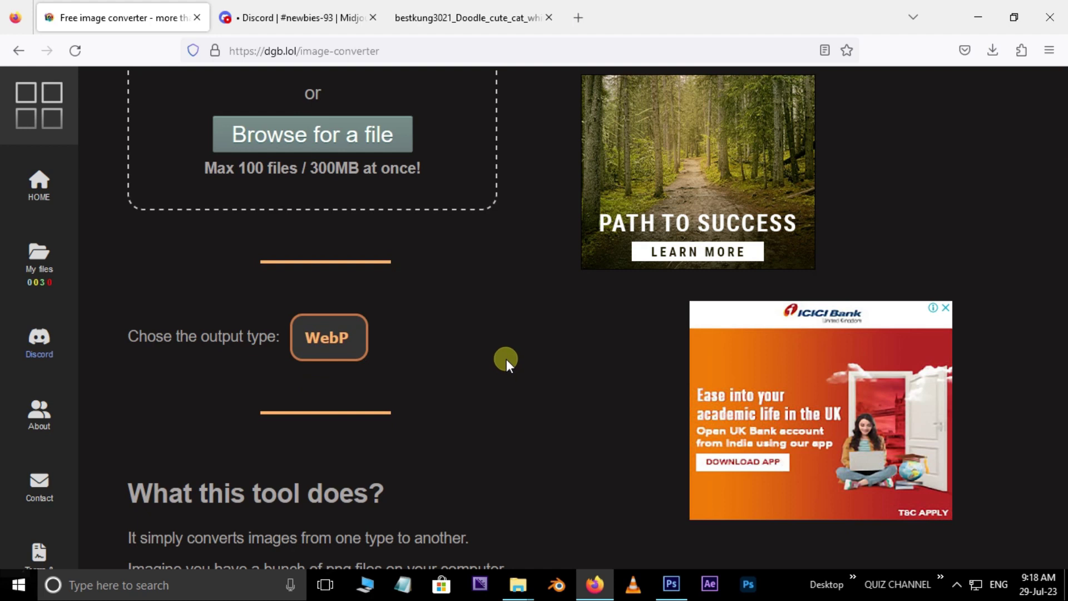
{"action": "left_click", "coordinate": [351, 348]}
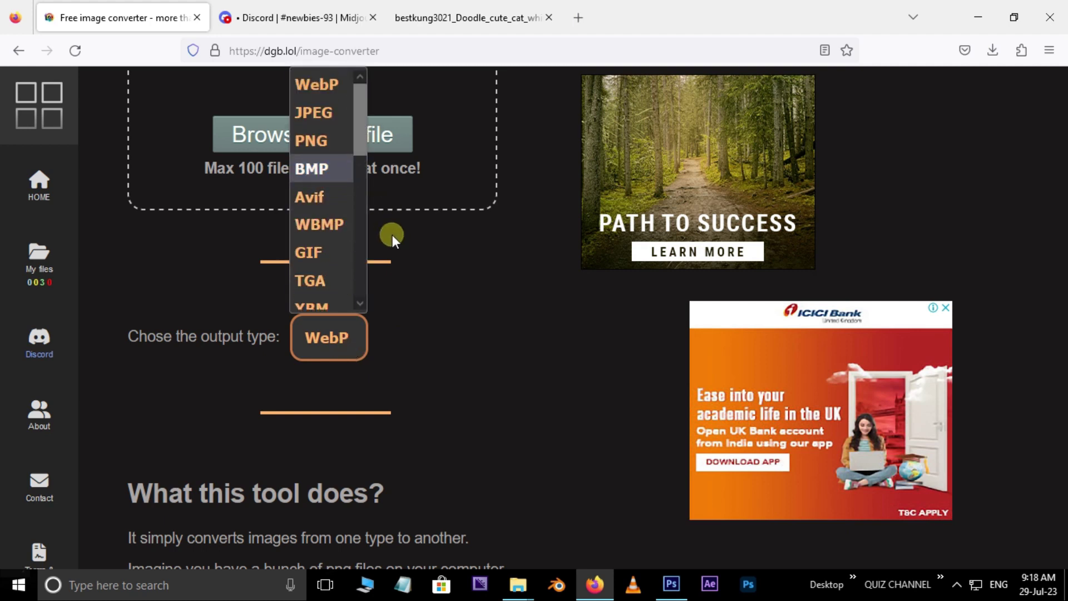
{"action": "left_click_drag", "start_coordinate": [361, 133], "coordinate": [346, 116]}
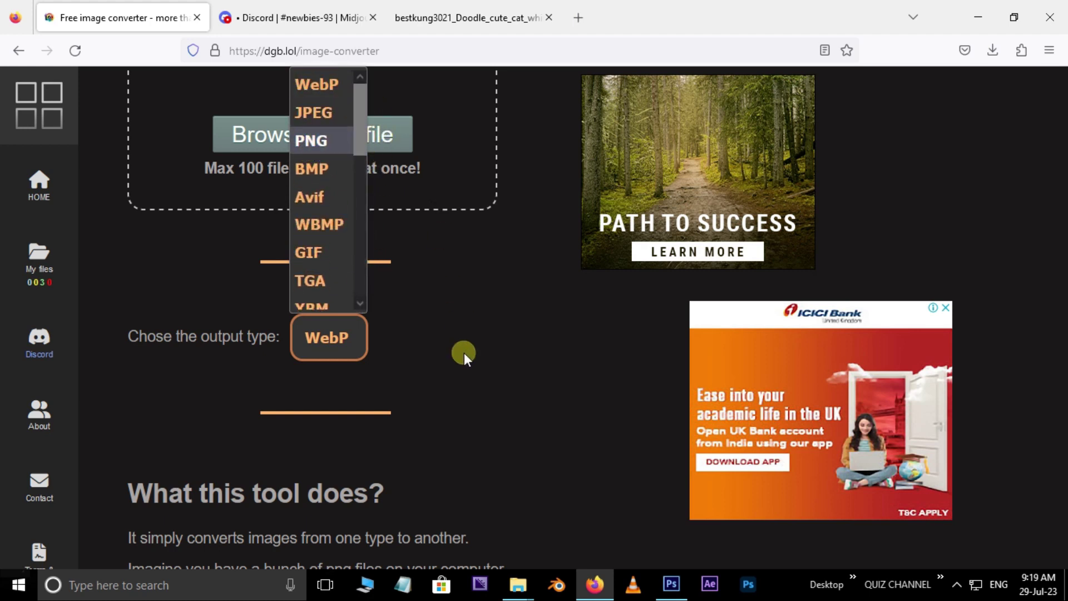
{"action": "left_click", "coordinate": [472, 356]}
{"action": "scroll", "coordinate": [478, 356], "scroll_direction": "up", "scroll_amount": 3}
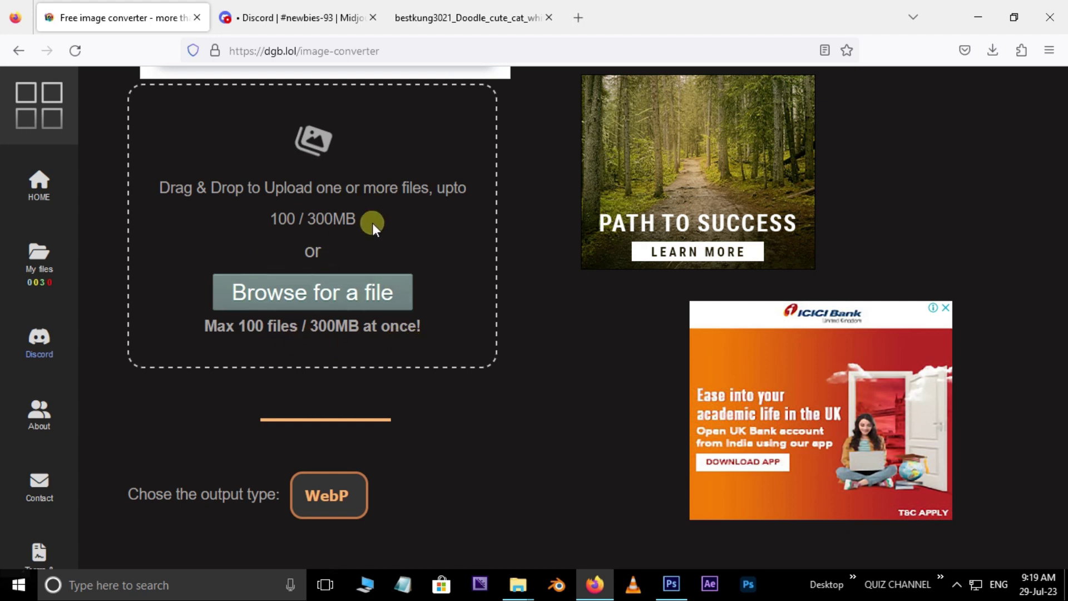
{"action": "scroll", "coordinate": [327, 399], "scroll_direction": "down", "scroll_amount": 2}
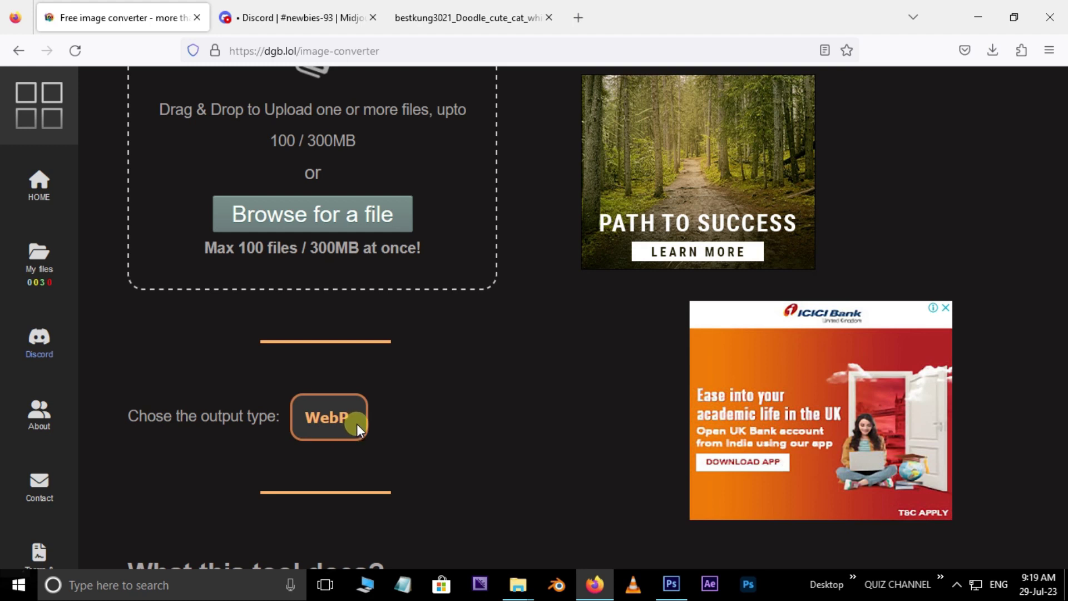
{"action": "scroll", "coordinate": [356, 412], "scroll_direction": "up", "scroll_amount": 2}
{"action": "left_click", "coordinate": [45, 102]}
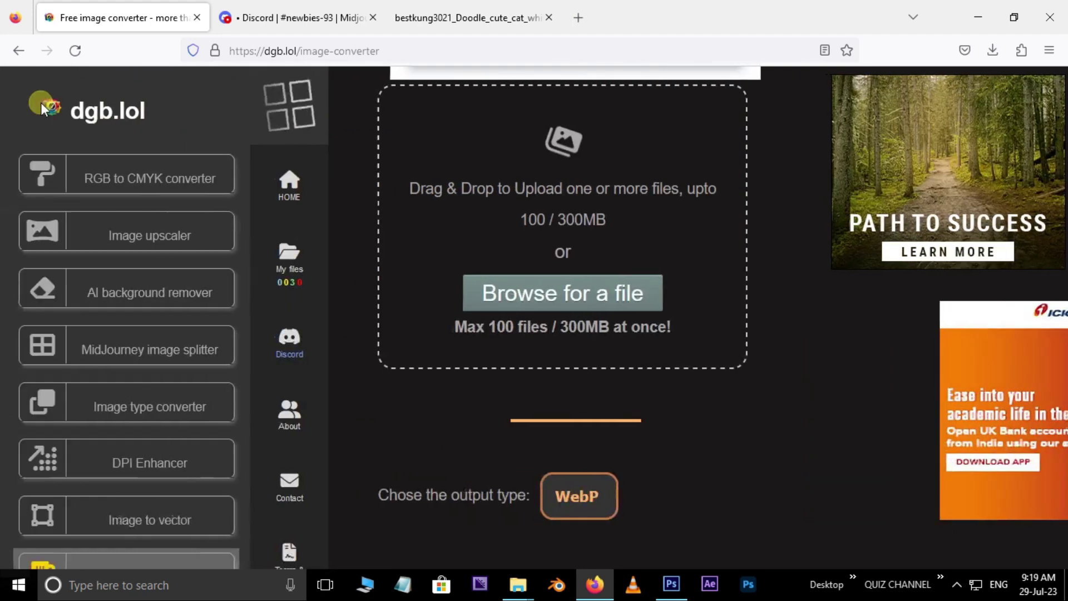
{"action": "scroll", "coordinate": [284, 500], "scroll_direction": "down", "scroll_amount": 2}
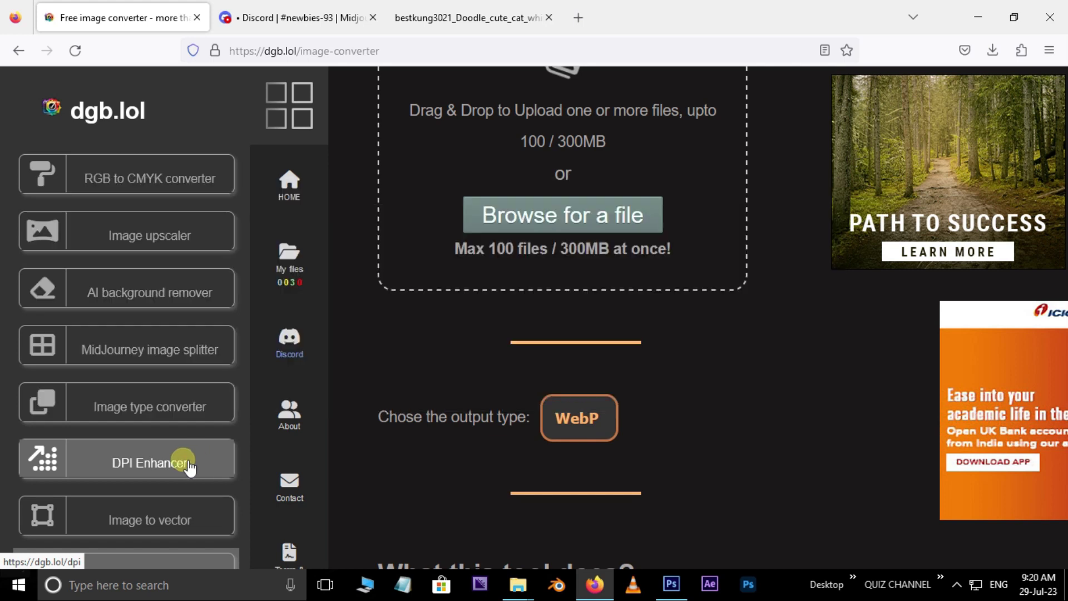
Open the DPI Enhancer tool and bring the make ai videos folder forward.
{"action": "left_click", "coordinate": [166, 467]}
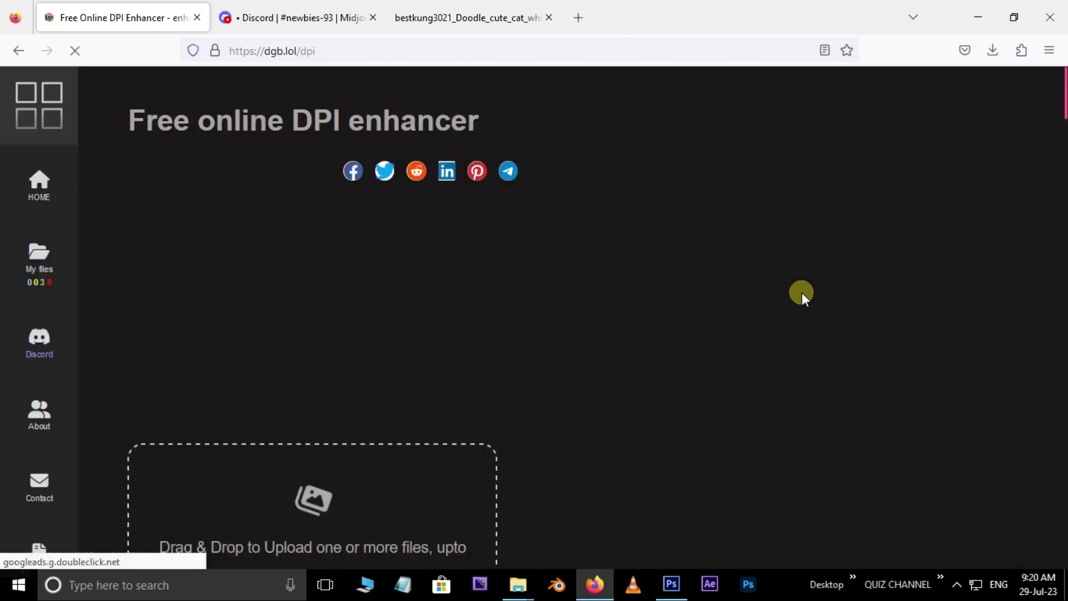
{"action": "scroll", "coordinate": [587, 434], "scroll_direction": "down", "scroll_amount": 4}
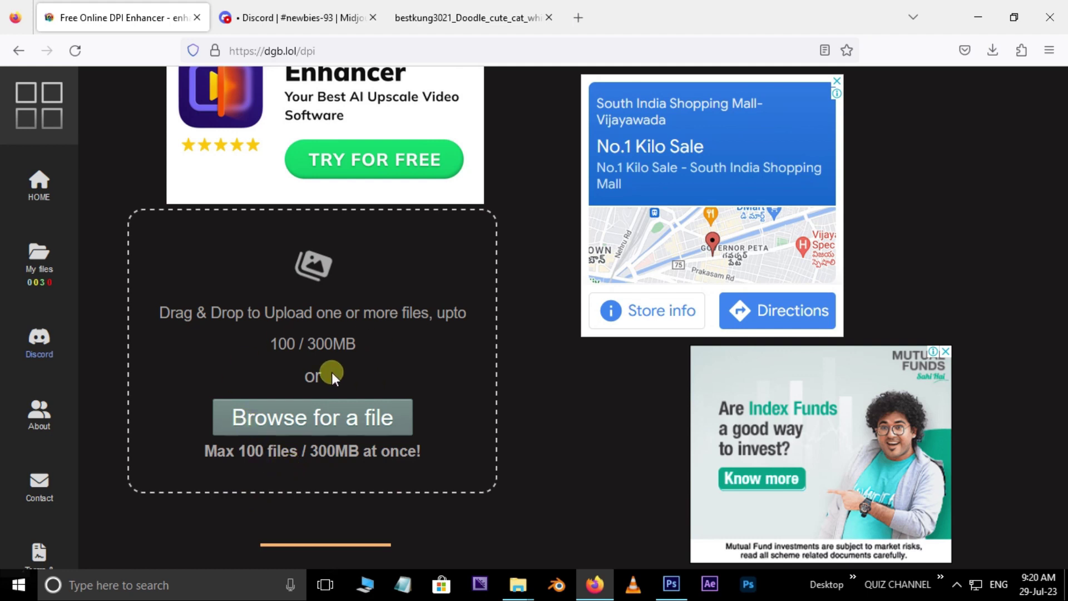
{"action": "mouse_move", "coordinate": [518, 585]}
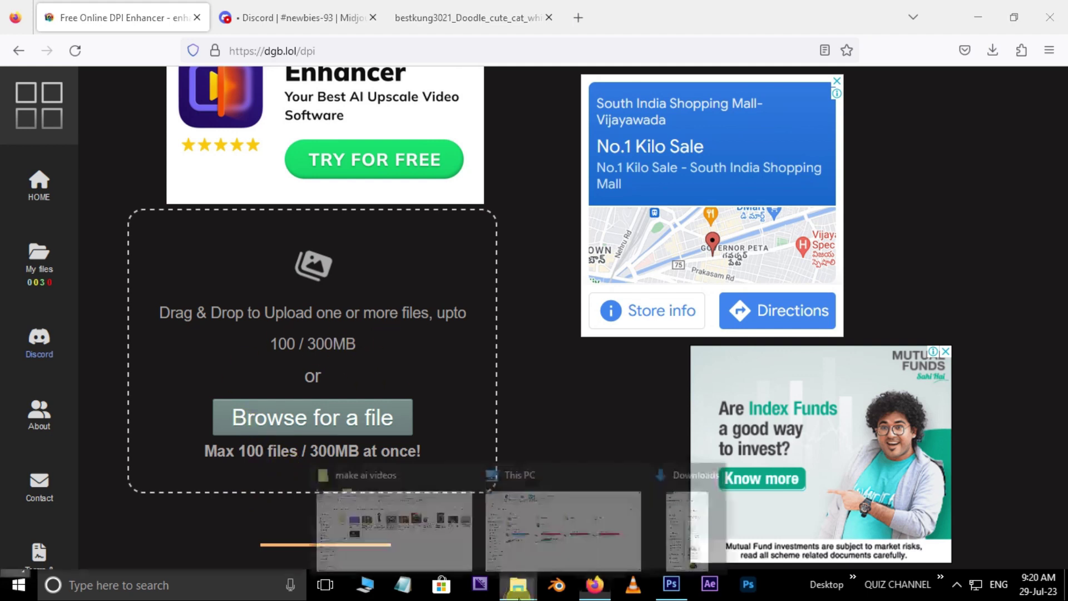
{"action": "left_click", "coordinate": [373, 531]}
Check that pexels-kaba-camara-4931333.jpg is 72 dpi, then upload it to the DPI Enhancer.
{"action": "left_click", "coordinate": [854, 382]}
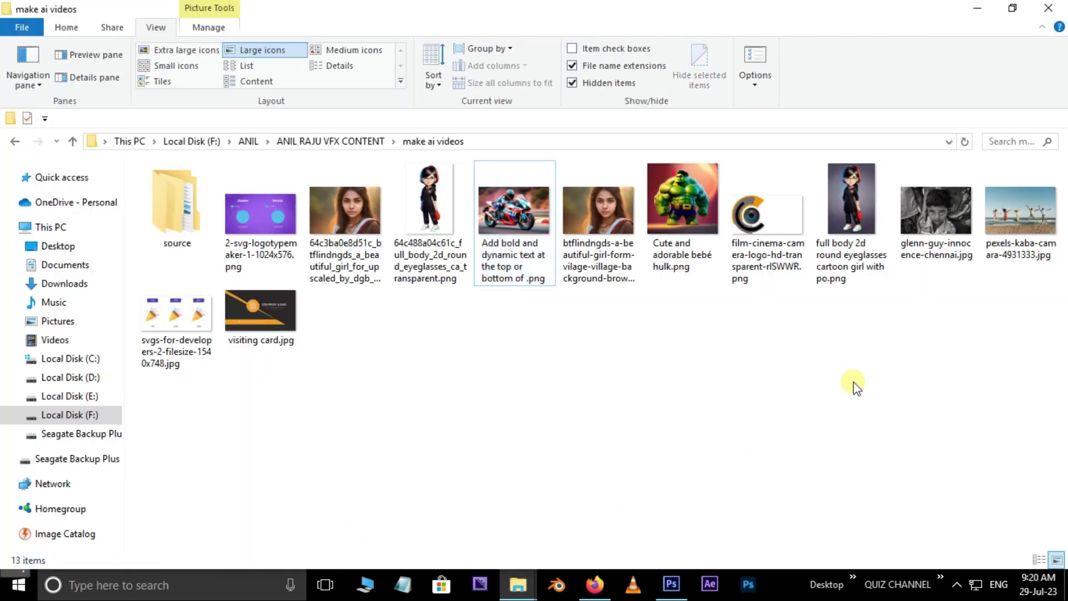
{"action": "left_click", "coordinate": [1010, 231]}
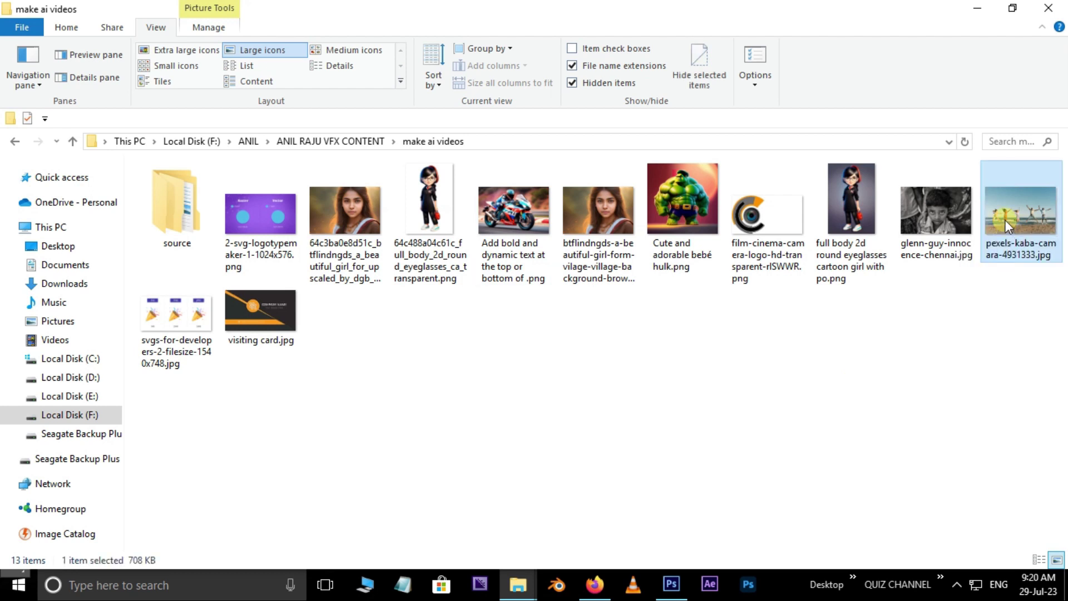
{"action": "right_click", "coordinate": [1006, 220]}
{"action": "left_click", "coordinate": [773, 577]}
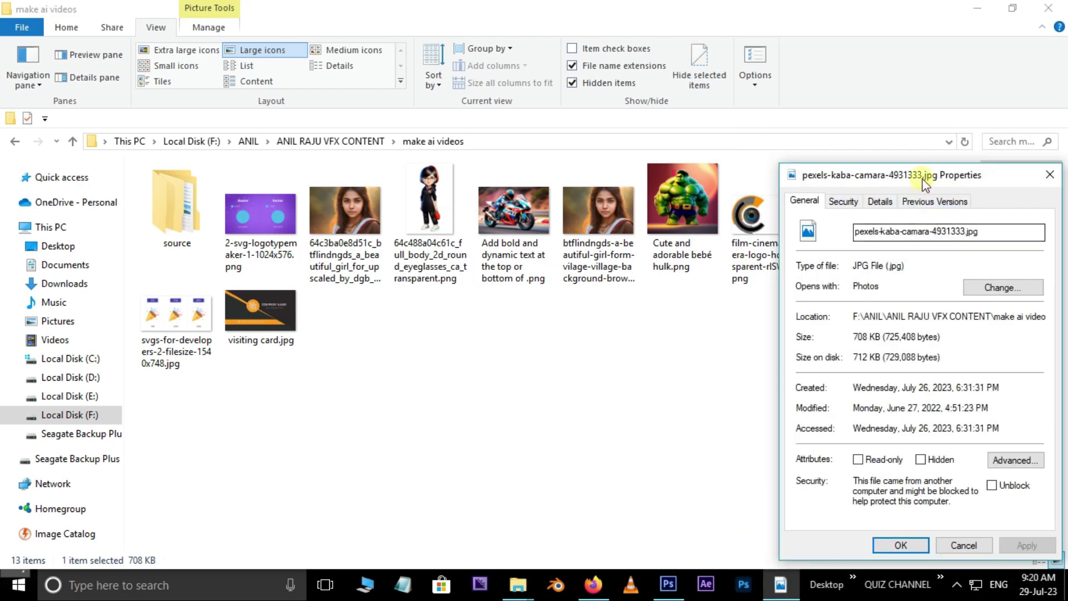
{"action": "left_click_drag", "start_coordinate": [925, 183], "coordinate": [504, 155]}
{"action": "left_click", "coordinate": [459, 173]}
{"action": "scroll", "coordinate": [613, 249], "scroll_direction": "down", "scroll_amount": 3}
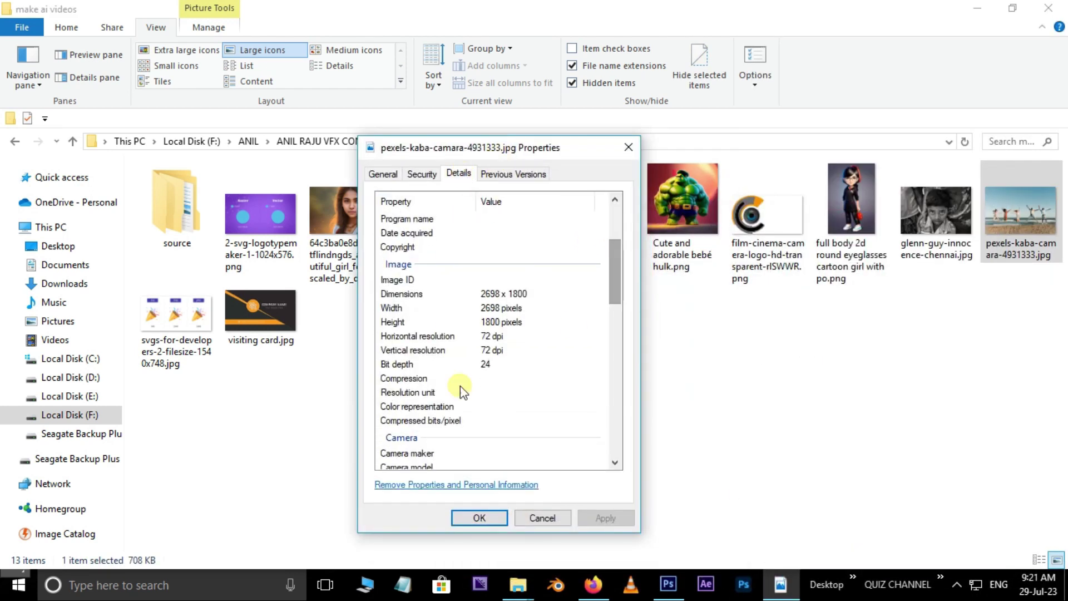
{"action": "left_click", "coordinate": [482, 337]}
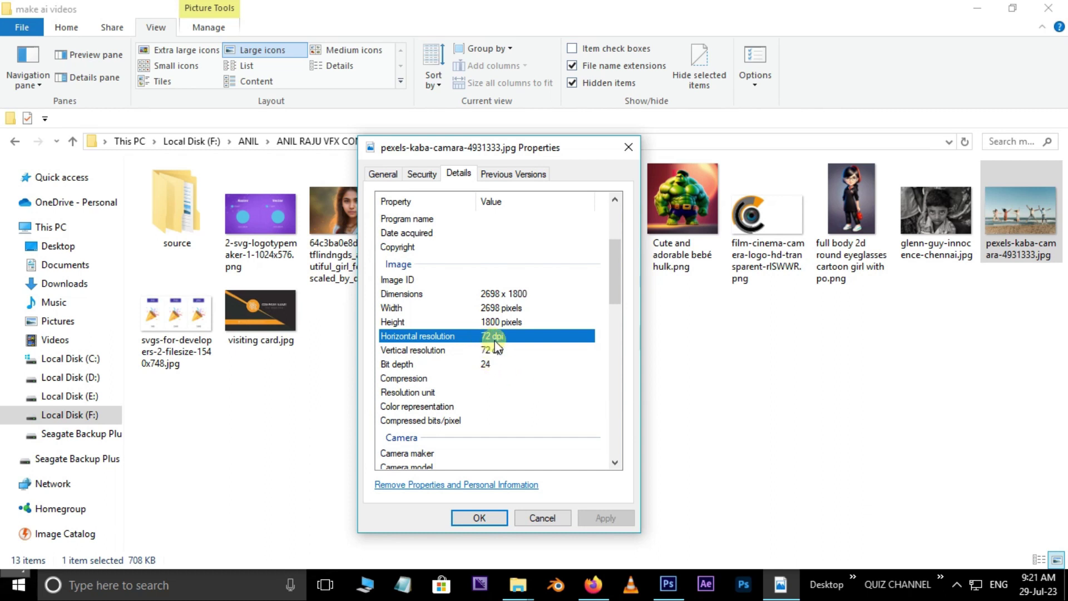
{"action": "left_click", "coordinate": [543, 518]}
{"action": "left_click_drag", "start_coordinate": [1021, 232], "coordinate": [326, 345]}
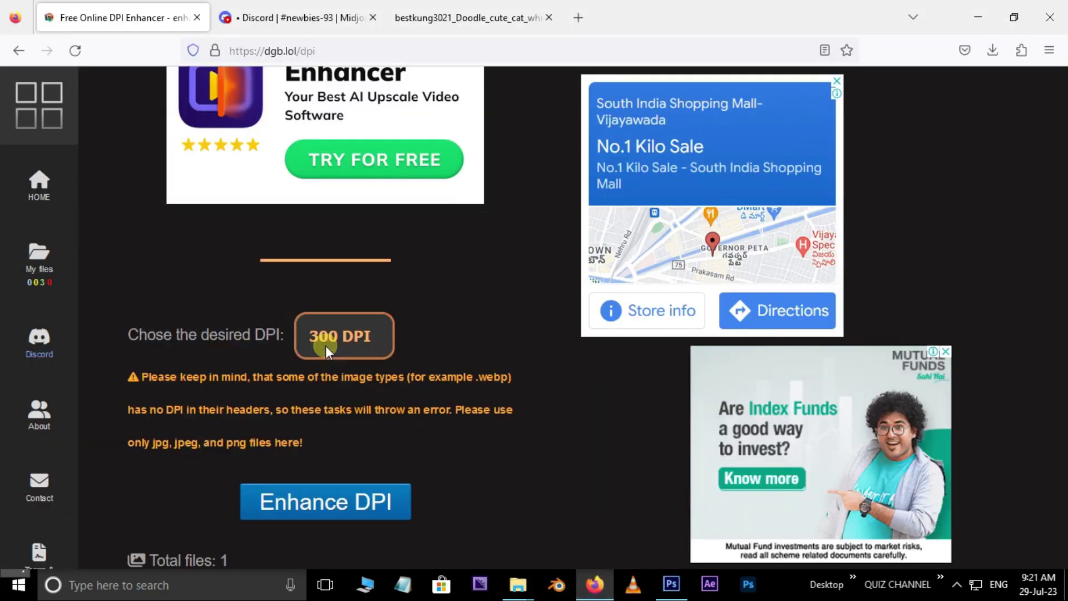
Set the target to 300 DPI, start the enhancement, and open My files.
{"action": "left_click", "coordinate": [319, 344]}
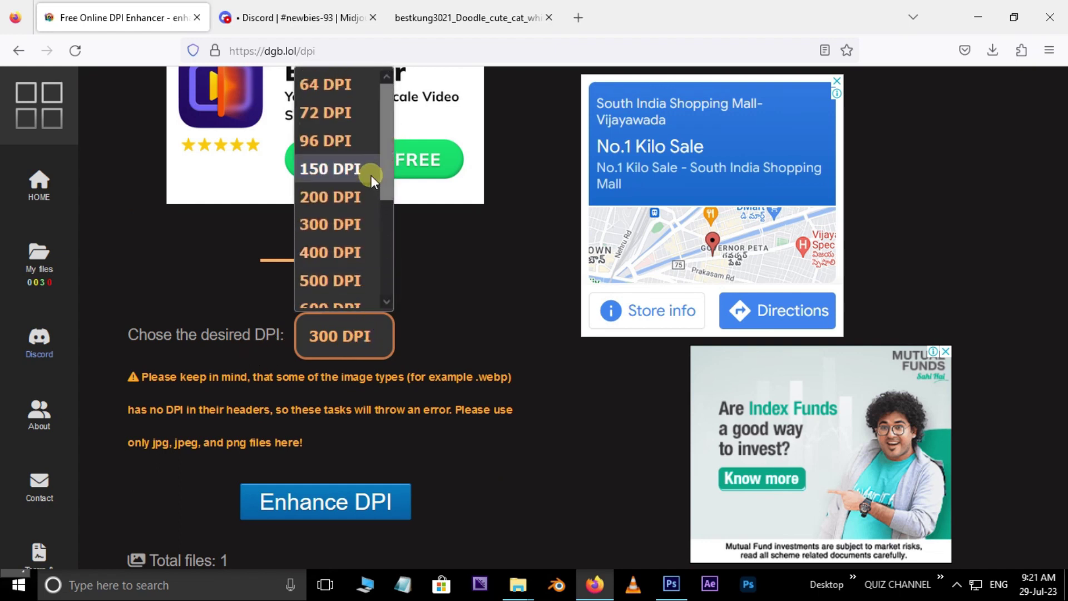
{"action": "left_click", "coordinate": [329, 226]}
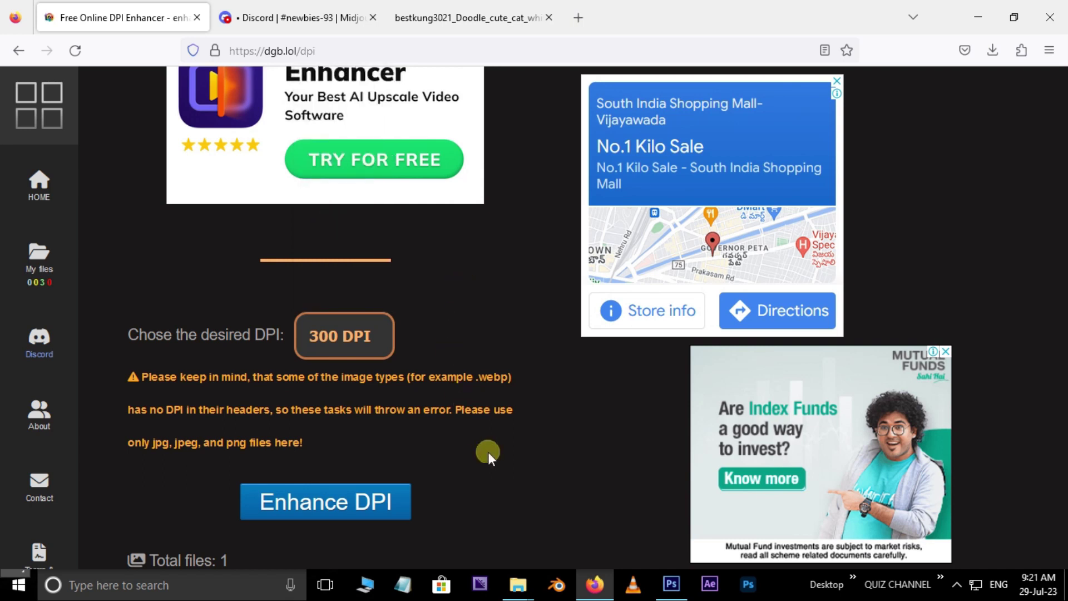
{"action": "left_click", "coordinate": [338, 507]}
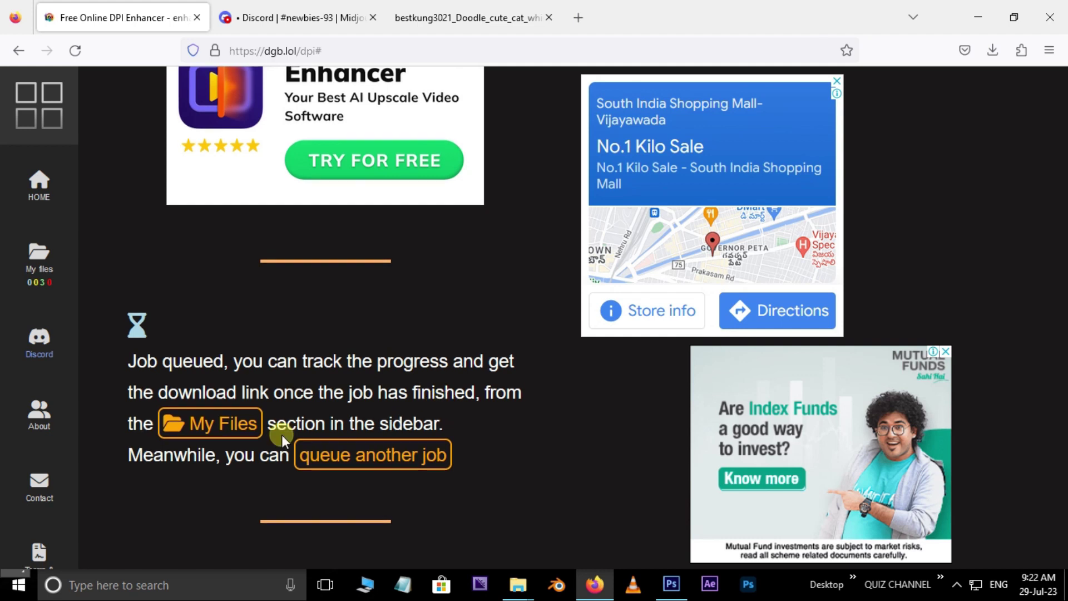
{"action": "left_click", "coordinate": [43, 264]}
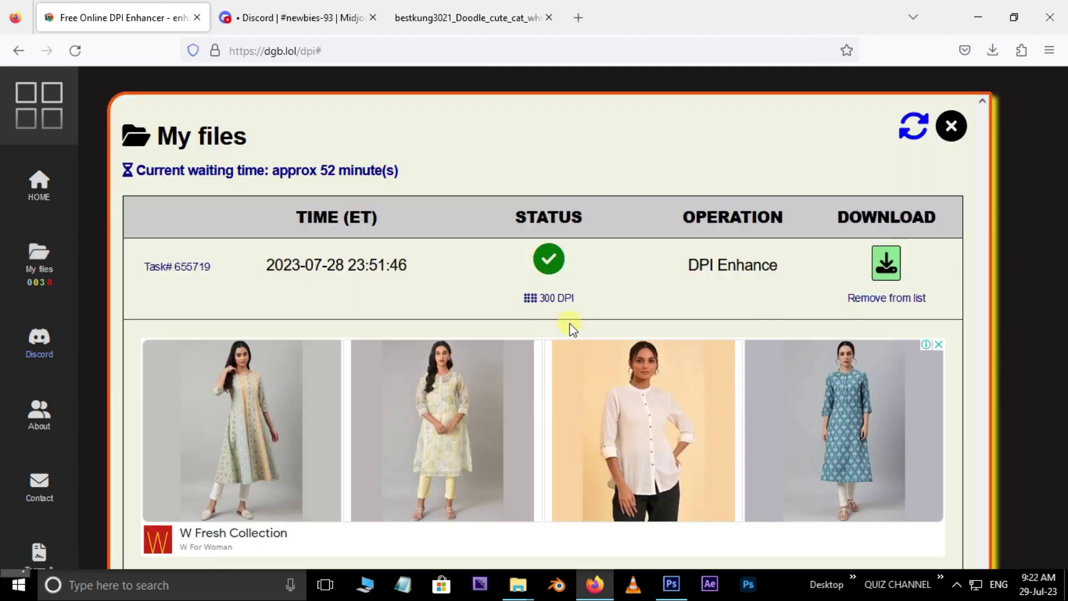
Download the 300 DPI result zip, move it to the make ai videos folder, and extract it.
{"action": "left_click", "coordinate": [896, 277]}
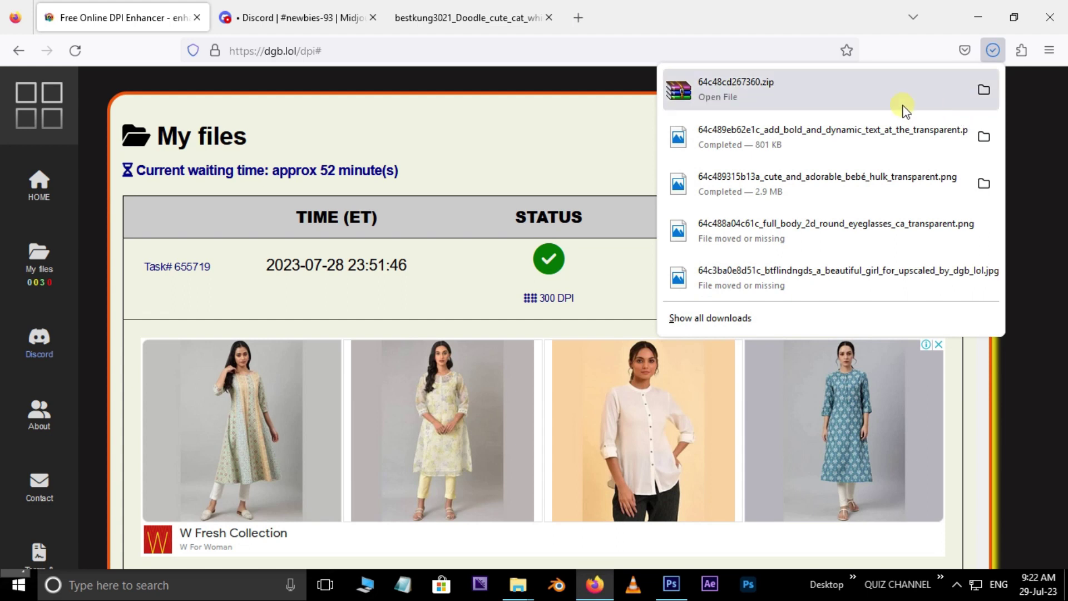
{"action": "left_click", "coordinate": [985, 91]}
{"action": "right_click", "coordinate": [880, 439]}
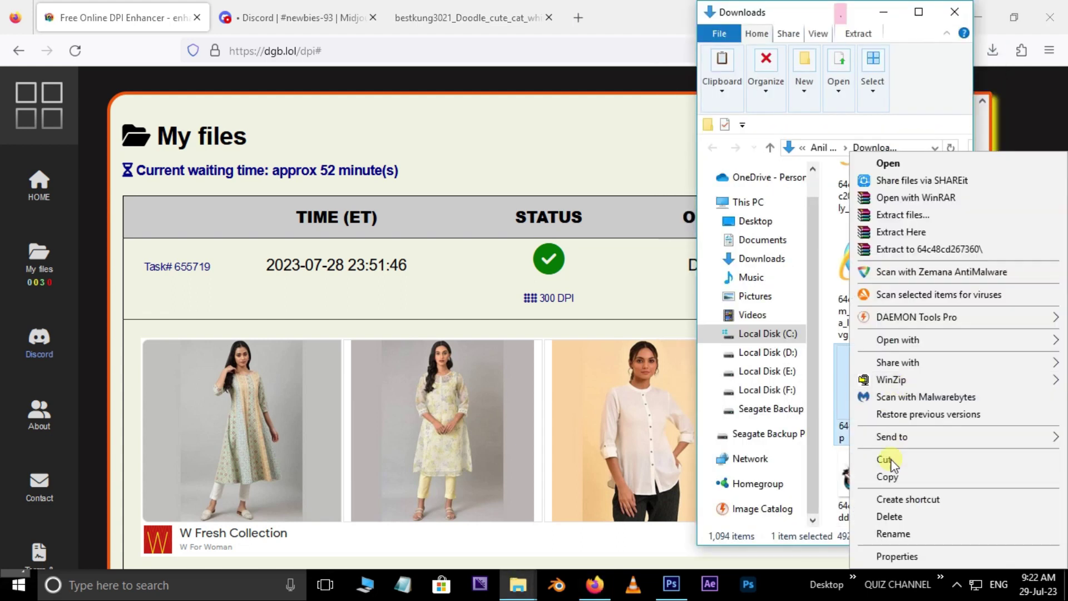
{"action": "left_click", "coordinate": [889, 465]}
{"action": "mouse_move", "coordinate": [517, 584]}
{"action": "left_click", "coordinate": [435, 534]}
{"action": "right_click", "coordinate": [637, 399]}
{"action": "right_click", "coordinate": [443, 240]}
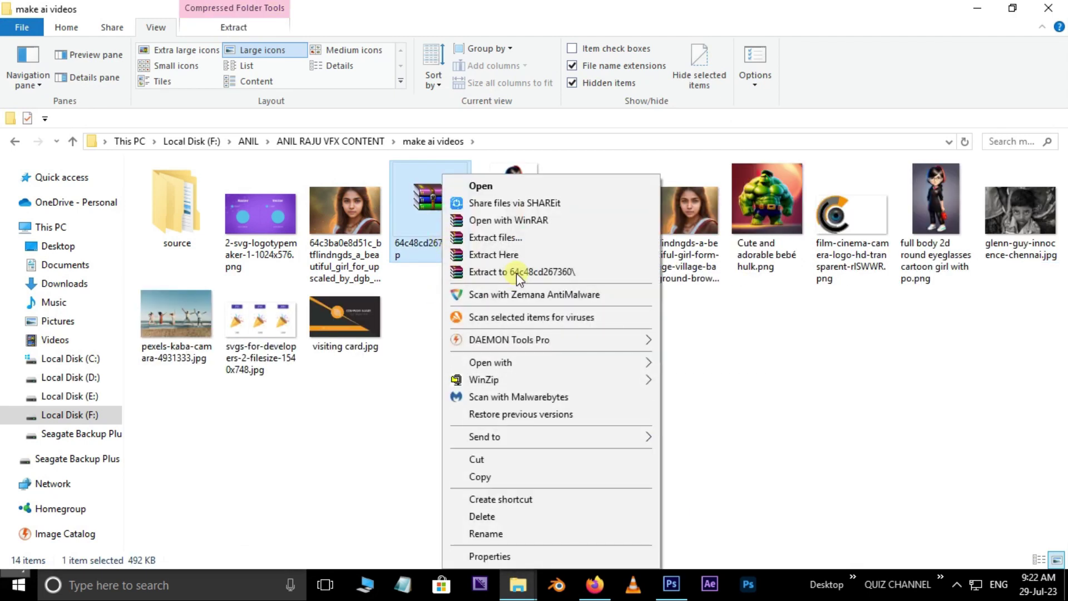
{"action": "left_click", "coordinate": [513, 271]}
Verify pexels_kaba_camara_4931333.jpg now shows 300 dpi horizontal and vertical resolution.
{"action": "double_click", "coordinate": [180, 236]}
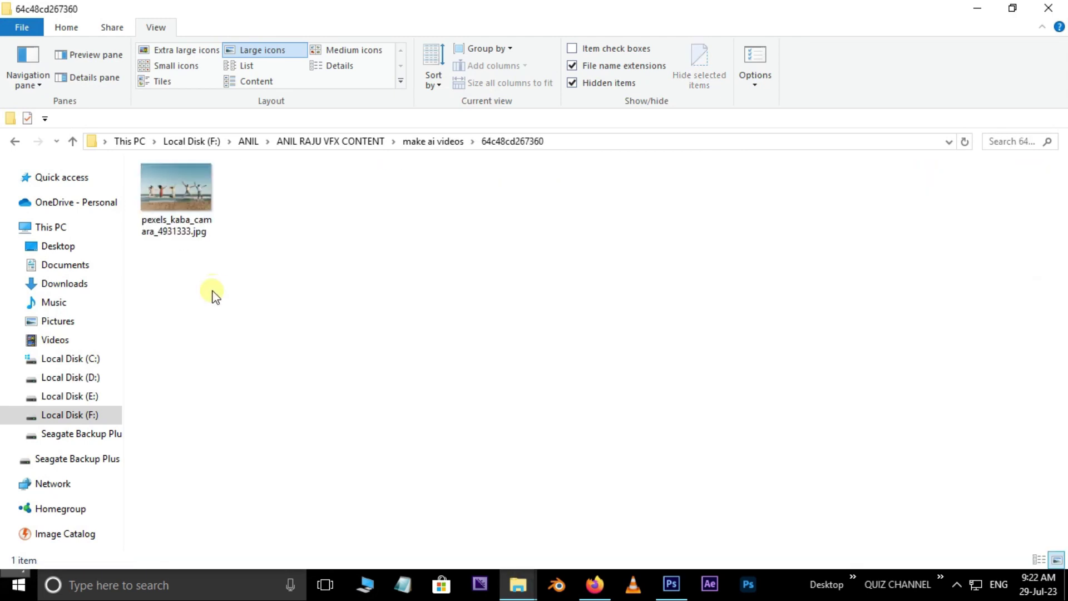
{"action": "right_click", "coordinate": [177, 205]}
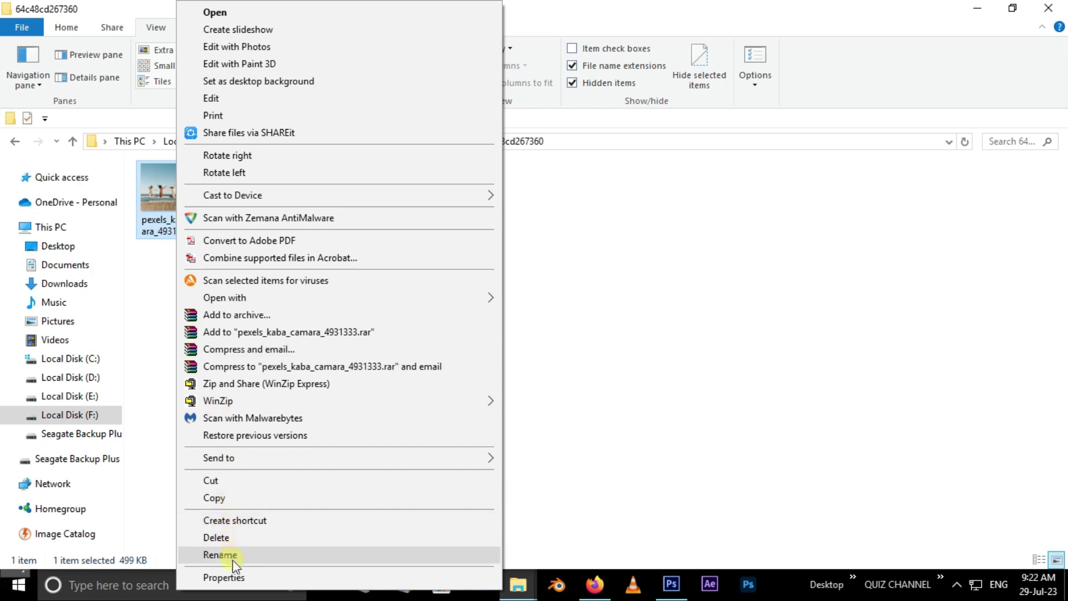
{"action": "left_click", "coordinate": [224, 577]}
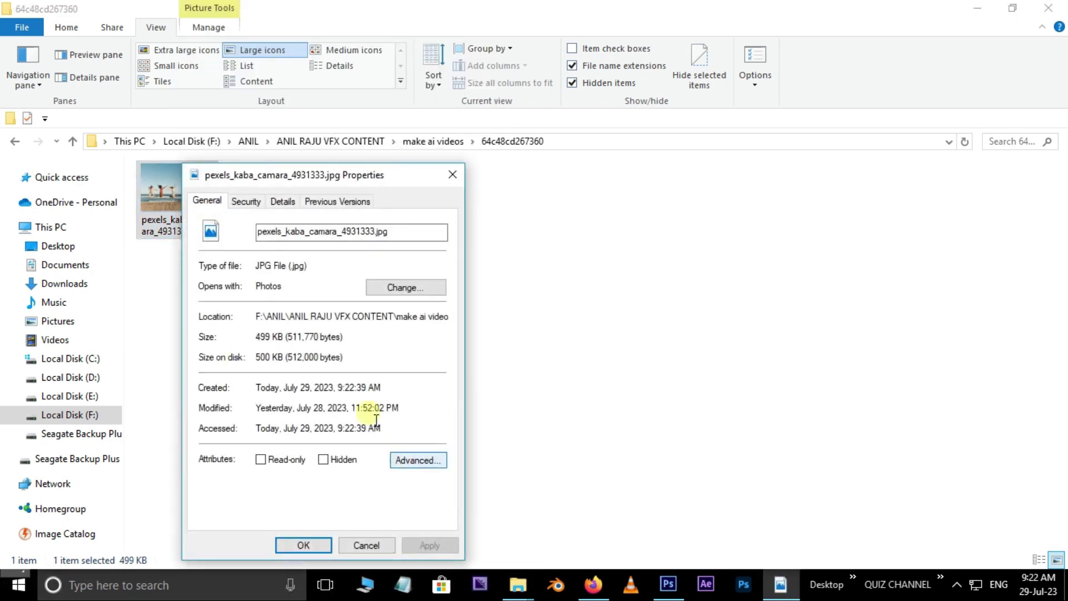
{"action": "left_click", "coordinate": [282, 201]}
{"action": "left_click_drag", "start_coordinate": [439, 281], "coordinate": [438, 308]}
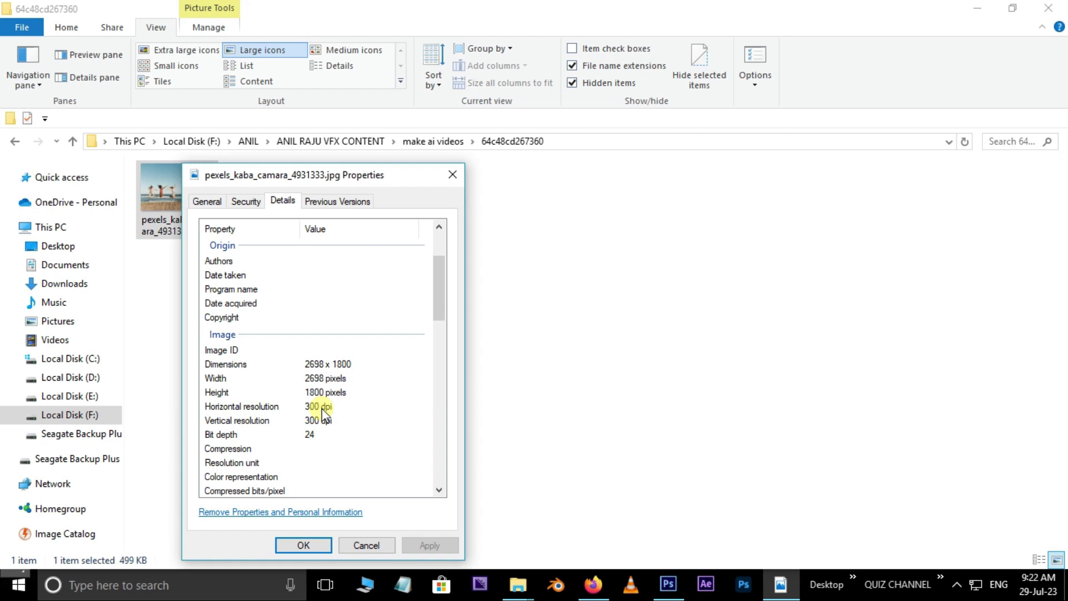
{"action": "left_click", "coordinate": [367, 545]}
{"action": "left_click", "coordinate": [601, 585]}
{"action": "left_click", "coordinate": [39, 105]}
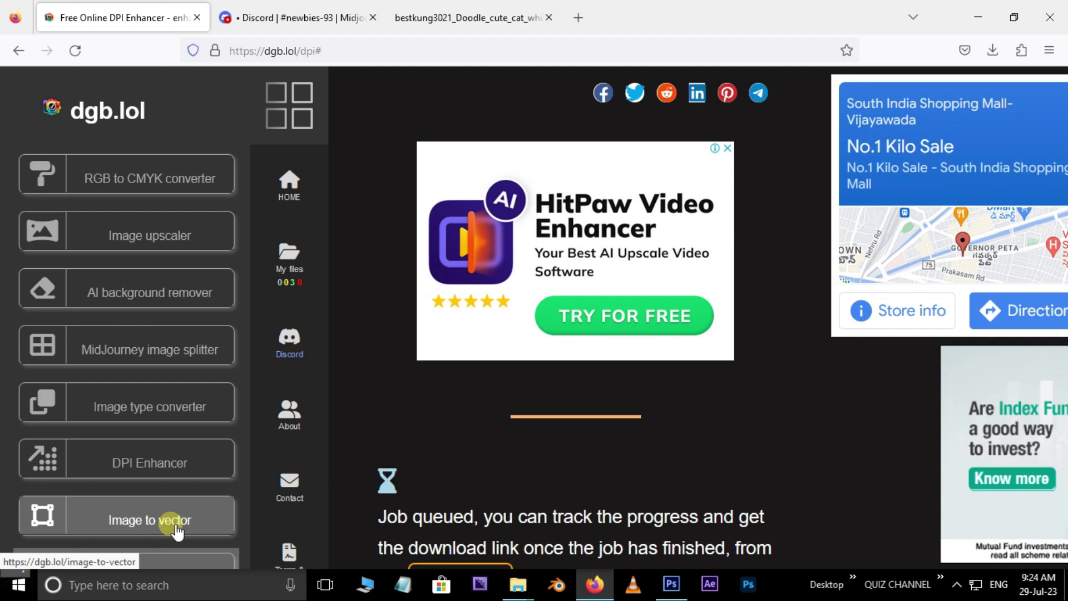
Go to the RGB to CMYK converter and bring its upload area and profile selector into view.
{"action": "left_click", "coordinate": [165, 179]}
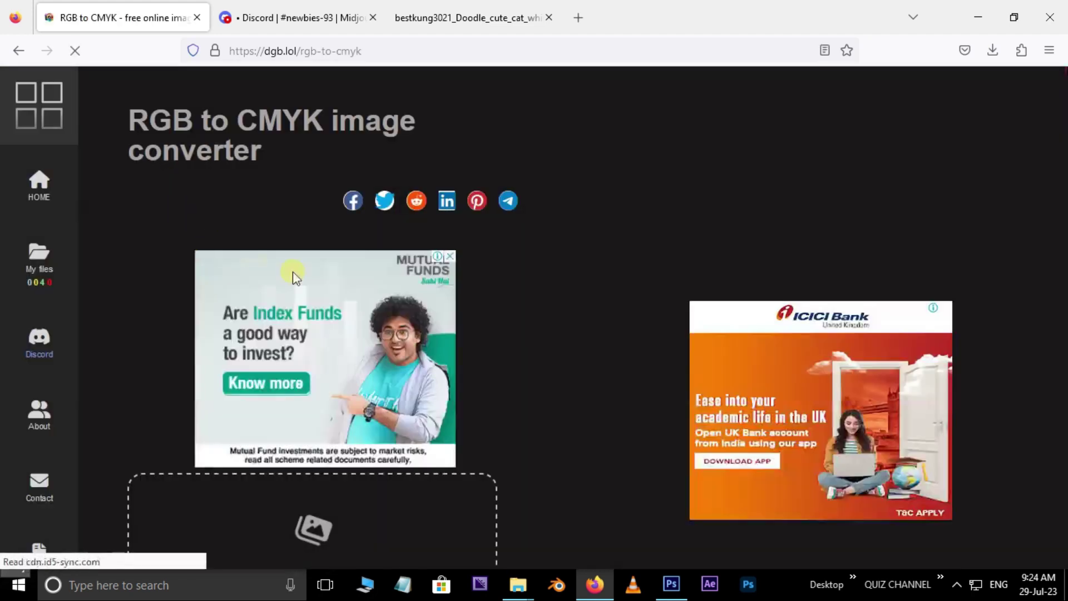
{"action": "scroll", "coordinate": [542, 426], "scroll_direction": "down", "scroll_amount": 5}
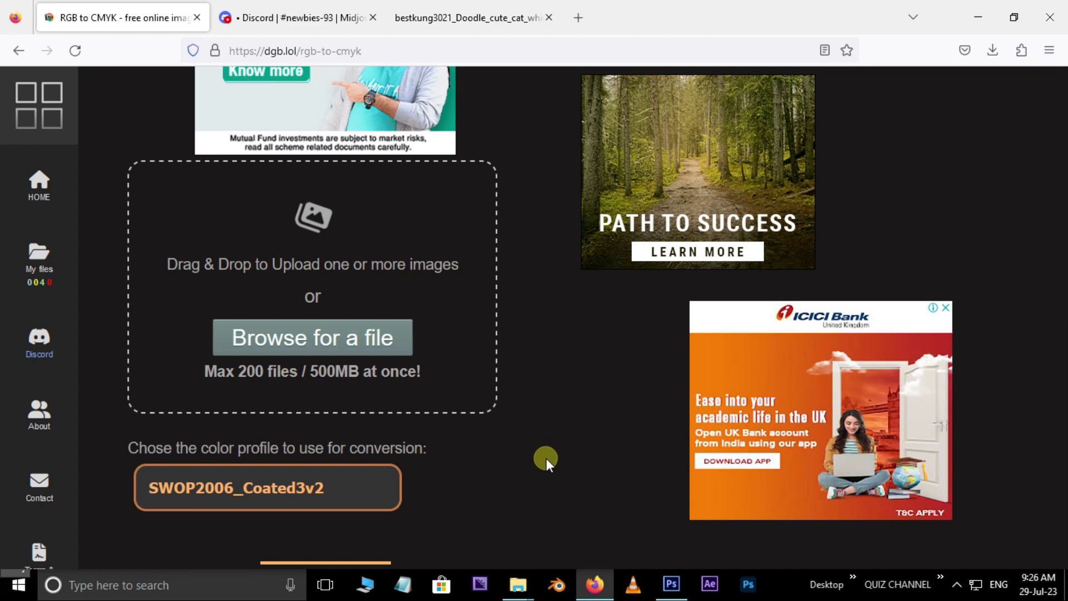
Upload visiting card.jpg from the make ai videos folder into the CMYK converter.
{"action": "left_click", "coordinate": [518, 584]}
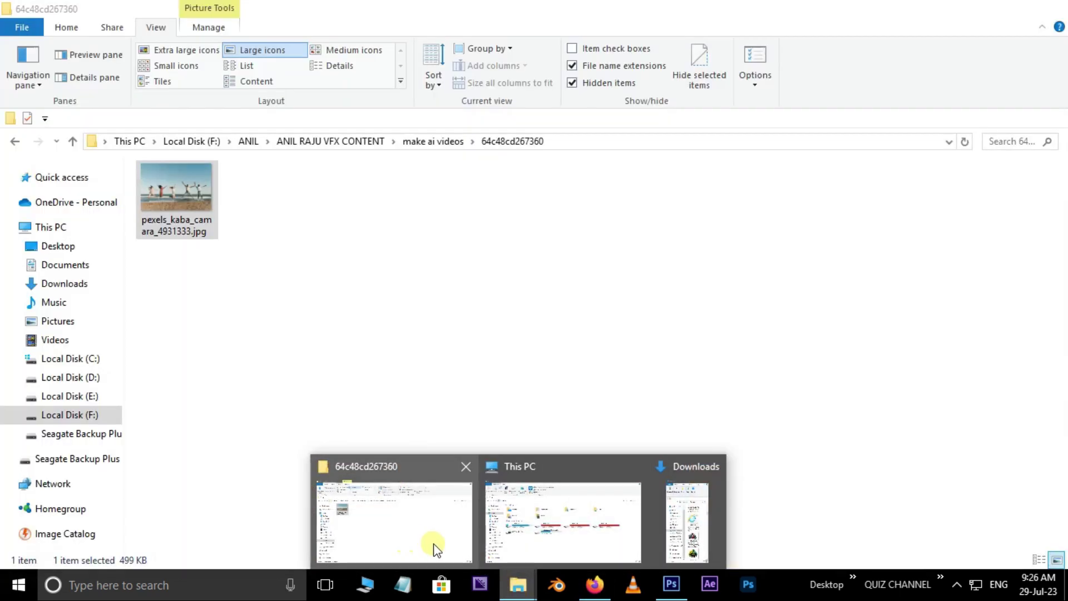
{"action": "left_click", "coordinate": [423, 540]}
{"action": "left_click", "coordinate": [74, 143]}
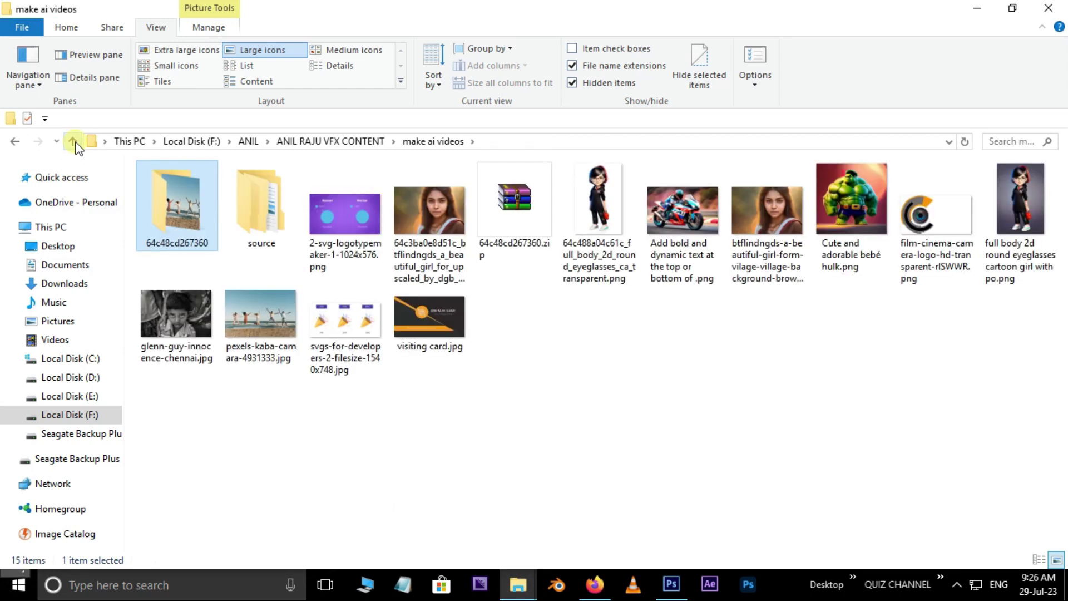
{"action": "left_click", "coordinate": [448, 336]}
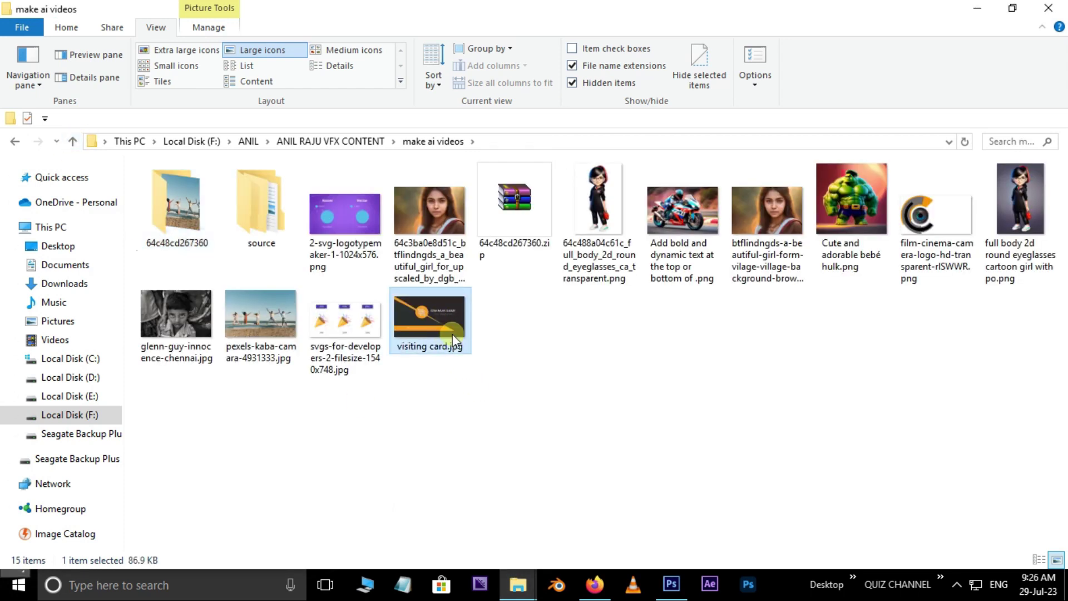
{"action": "left_click_drag", "start_coordinate": [435, 319], "coordinate": [322, 336]}
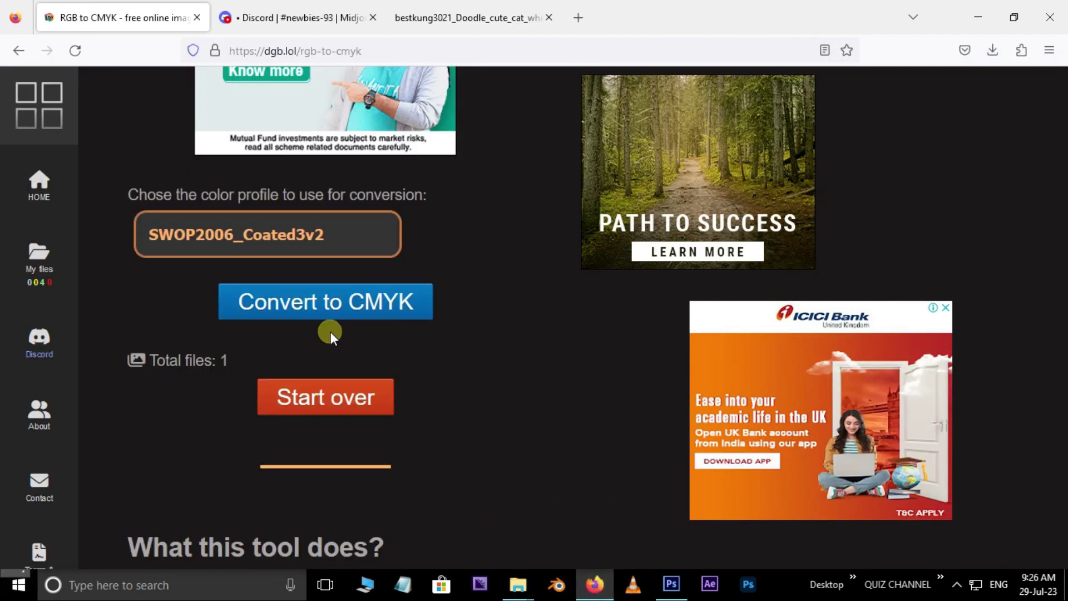
Check visiting card.jpg's Details properties to confirm it is a 200 dpi sRGB image.
{"action": "mouse_move", "coordinate": [519, 594]}
{"action": "left_click", "coordinate": [440, 550]}
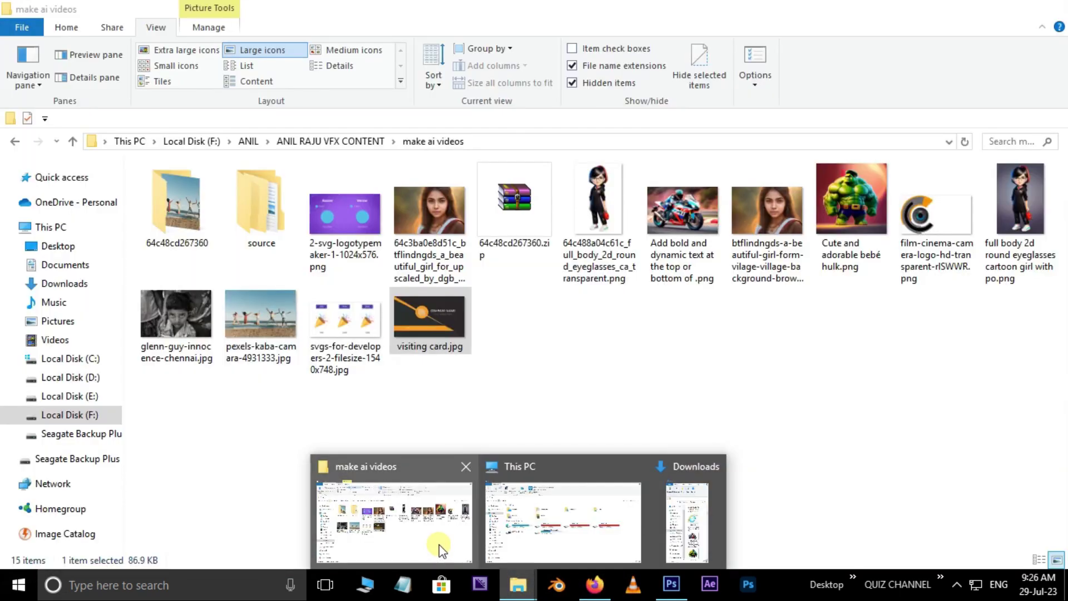
{"action": "right_click", "coordinate": [423, 325]}
{"action": "left_click", "coordinate": [471, 577]}
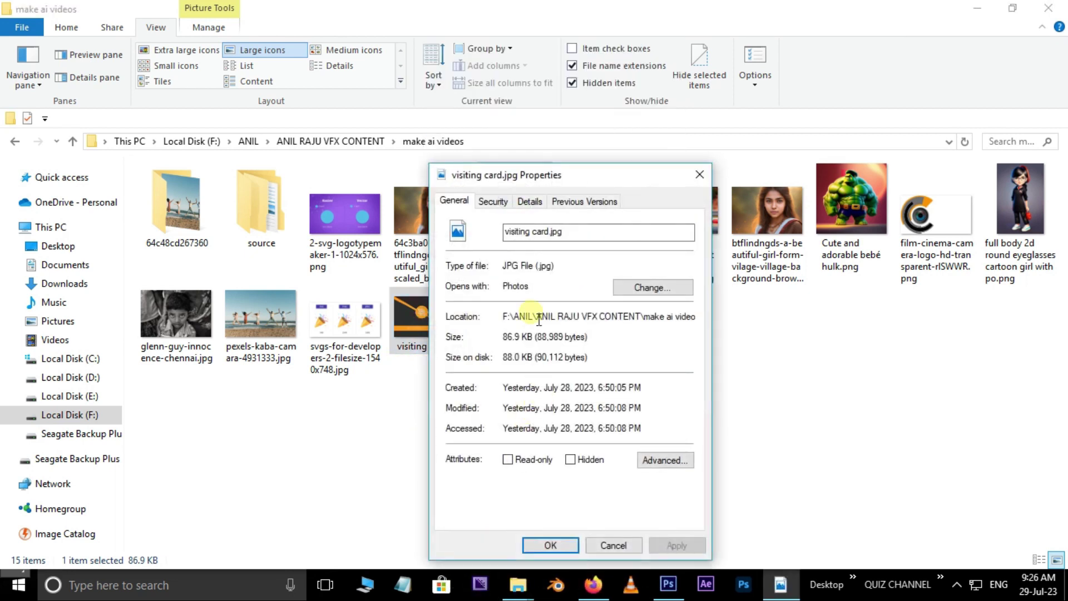
{"action": "left_click", "coordinate": [530, 200]}
{"action": "scroll", "coordinate": [690, 310], "scroll_direction": "down", "scroll_amount": 2}
{"action": "scroll", "coordinate": [690, 310], "scroll_direction": "down", "scroll_amount": 3}
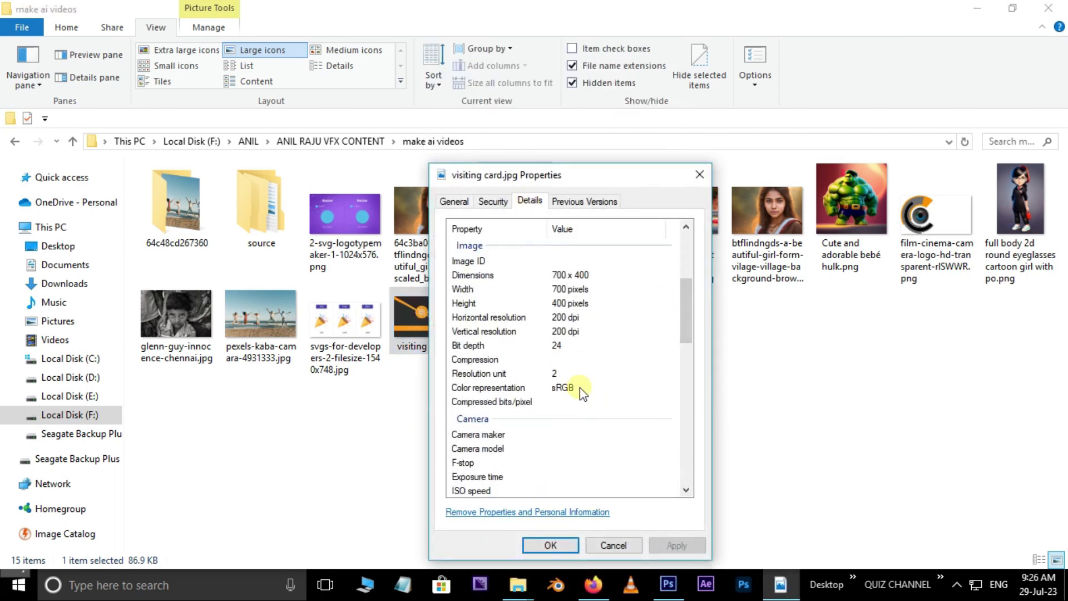
{"action": "left_click", "coordinate": [573, 388]}
{"action": "left_click", "coordinate": [613, 544]}
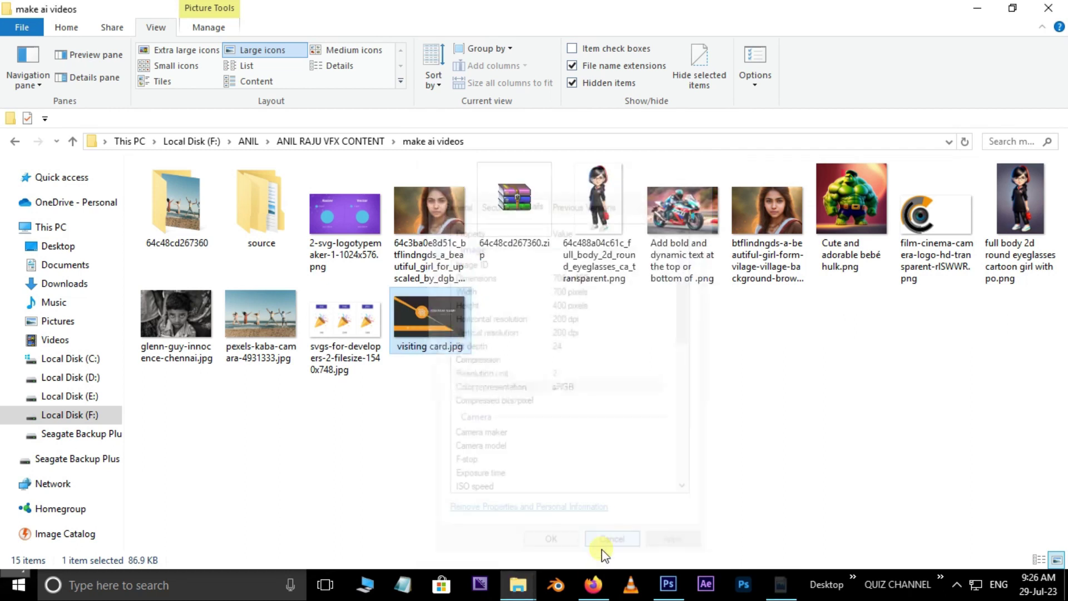
{"action": "left_click", "coordinate": [594, 584]}
{"action": "scroll", "coordinate": [309, 393], "scroll_direction": "up", "scroll_amount": 3}
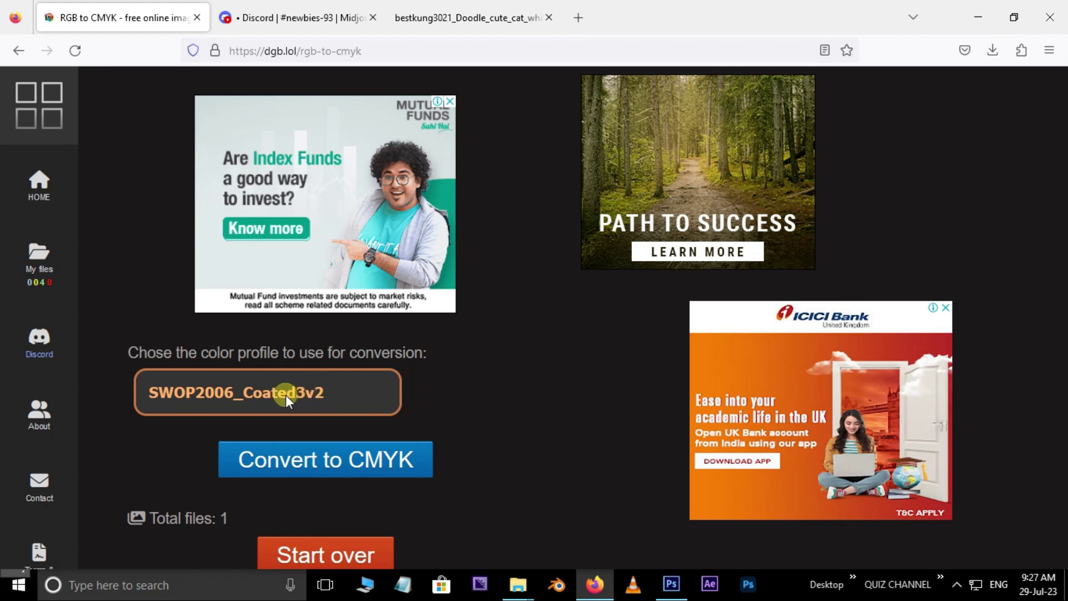
Choose the GRACoL2013UNC_CRPC3 colour profile and start the Convert to CMYK job.
{"action": "left_click", "coordinate": [285, 395]}
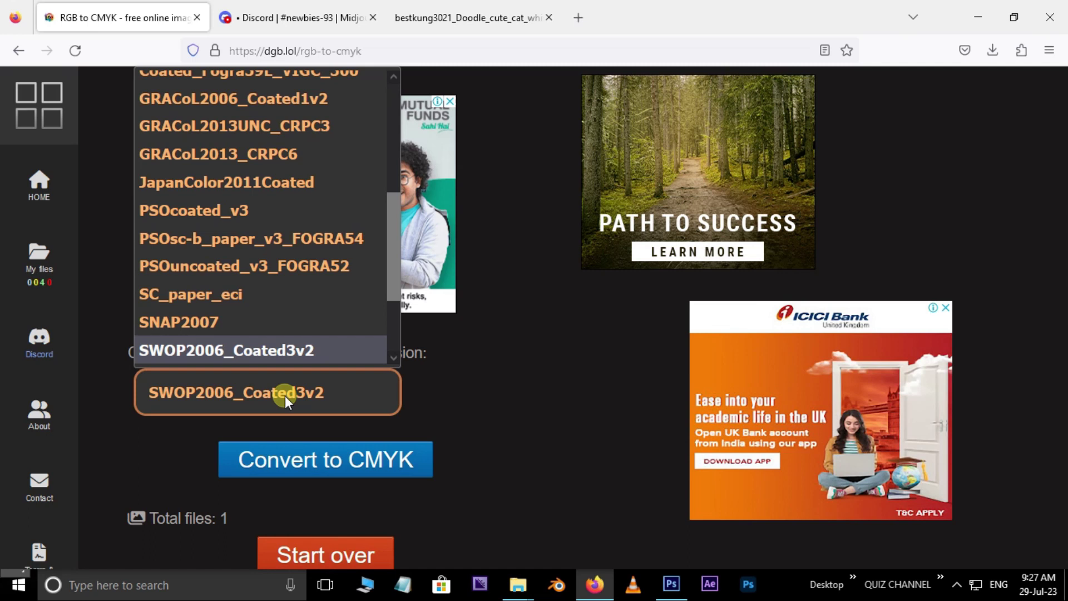
{"action": "scroll", "coordinate": [180, 354], "scroll_direction": "down", "scroll_amount": 2}
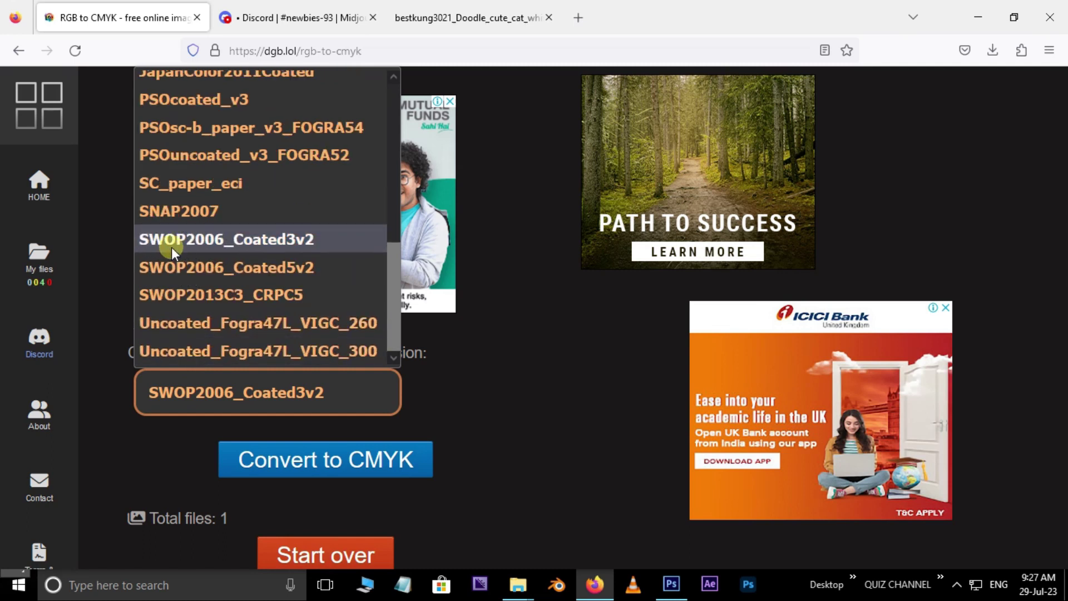
{"action": "scroll", "coordinate": [192, 343], "scroll_direction": "up", "scroll_amount": 5}
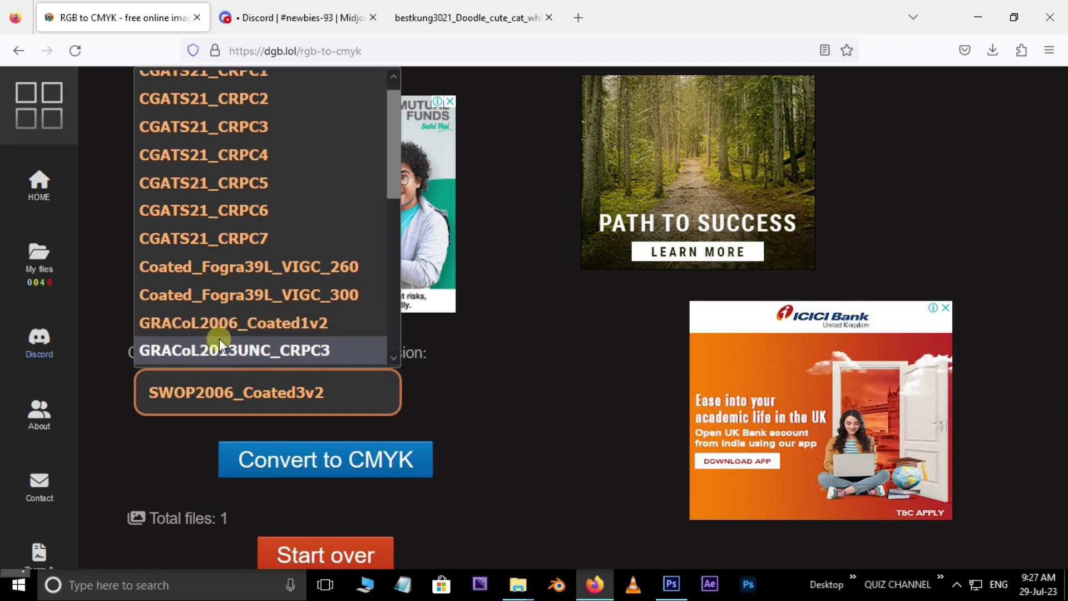
{"action": "left_click", "coordinate": [192, 353]}
{"action": "left_click", "coordinate": [327, 471]}
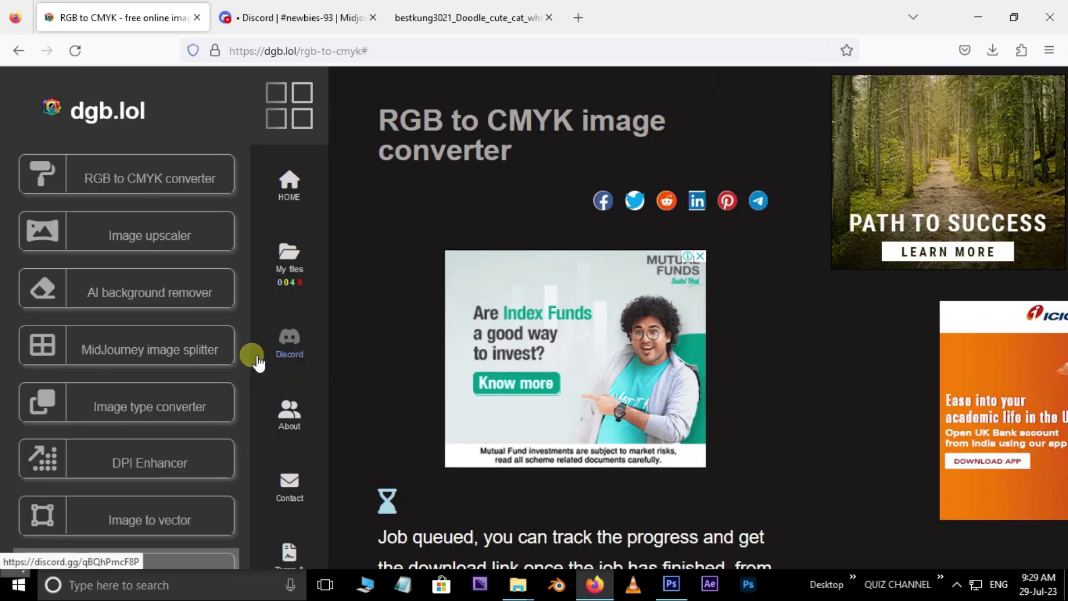